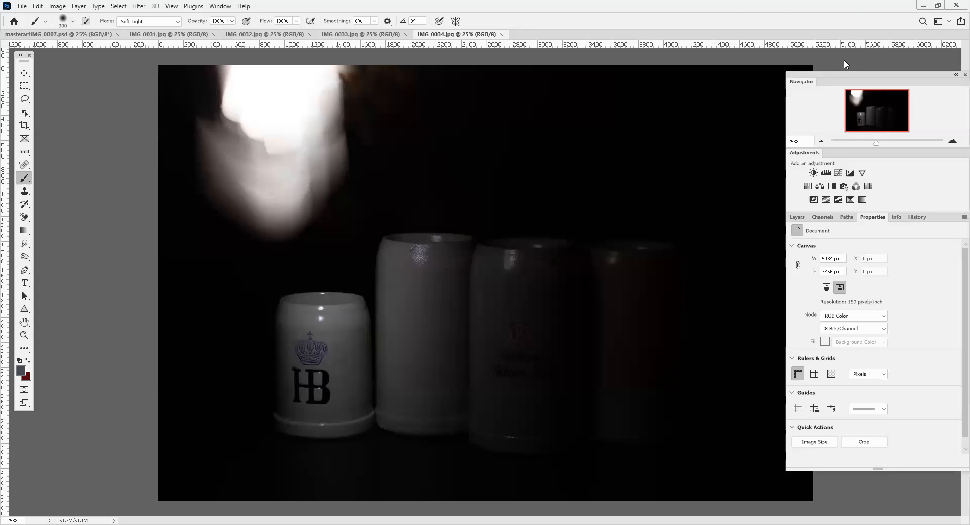
Step: Review the open source photos IMG_0031.jpg through IMG_0034.jpg to see which mugs each one lights
left_click(796, 220)
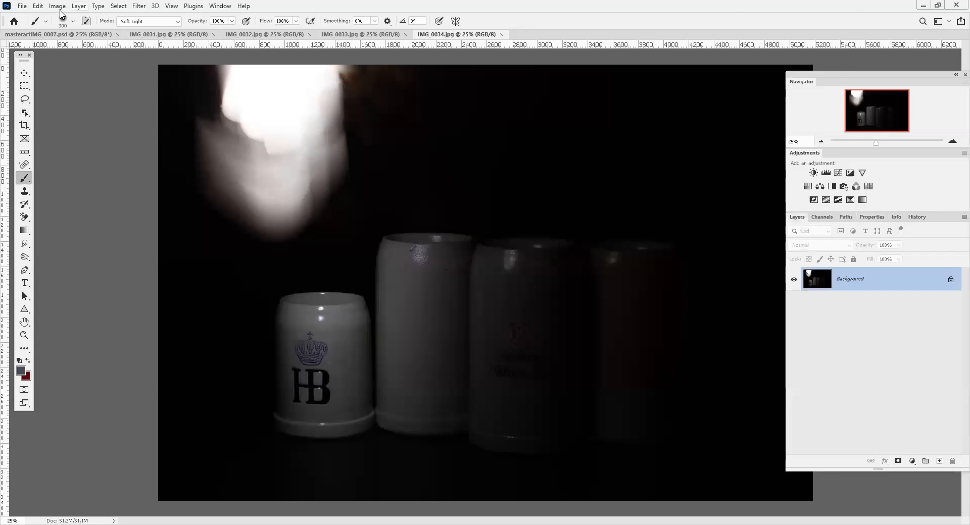
left_click(167, 35)
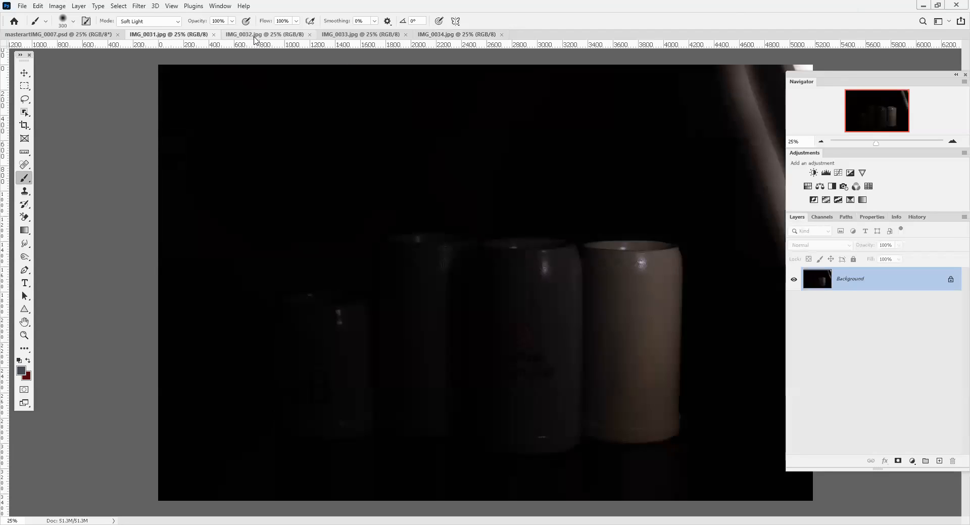
left_click(255, 37)
left_click(342, 37)
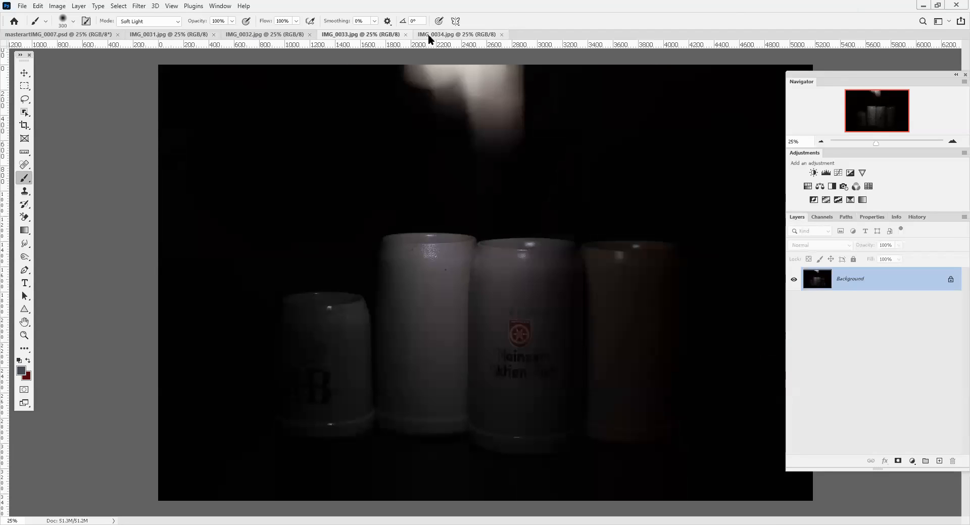
left_click(428, 35)
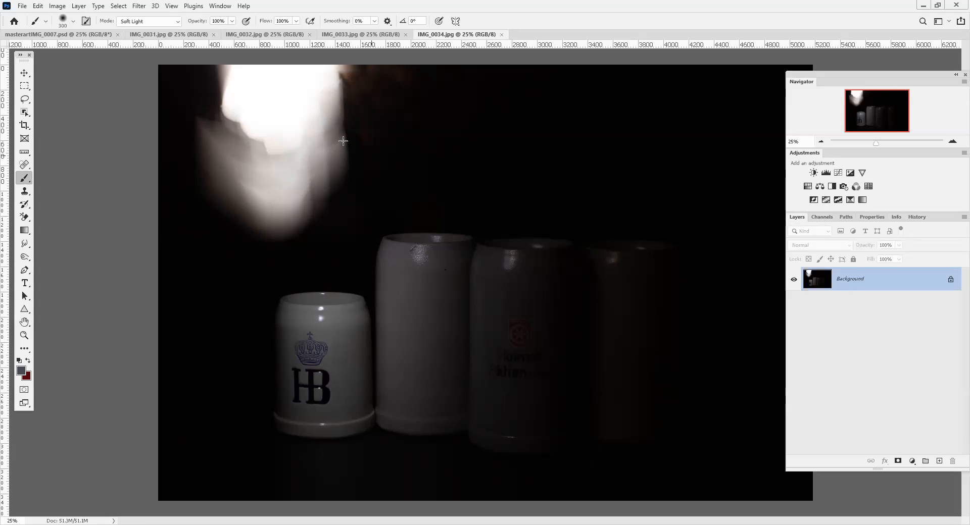
Step: Add a Levels adjustment layer to masterartIMG_0007.psd, apply Auto correction and adjust its midtones
left_click(58, 35)
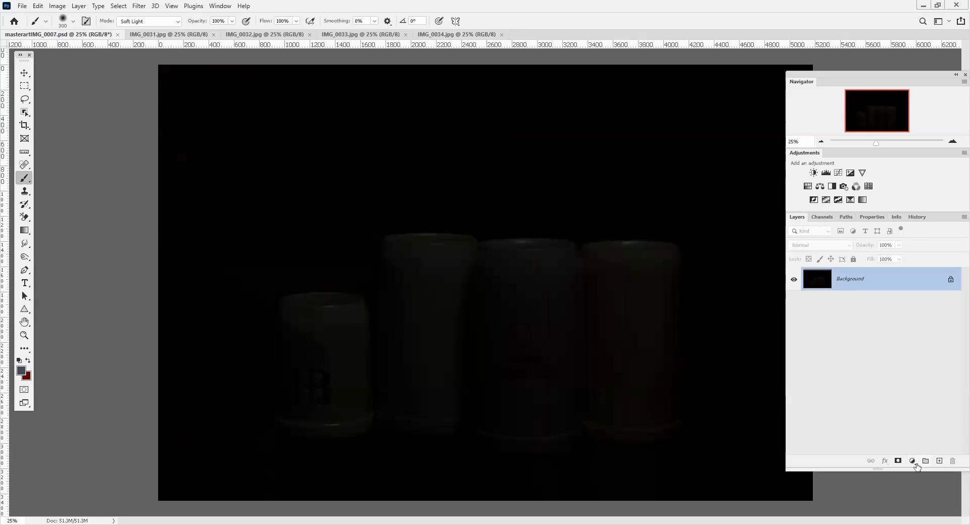
left_click(827, 173)
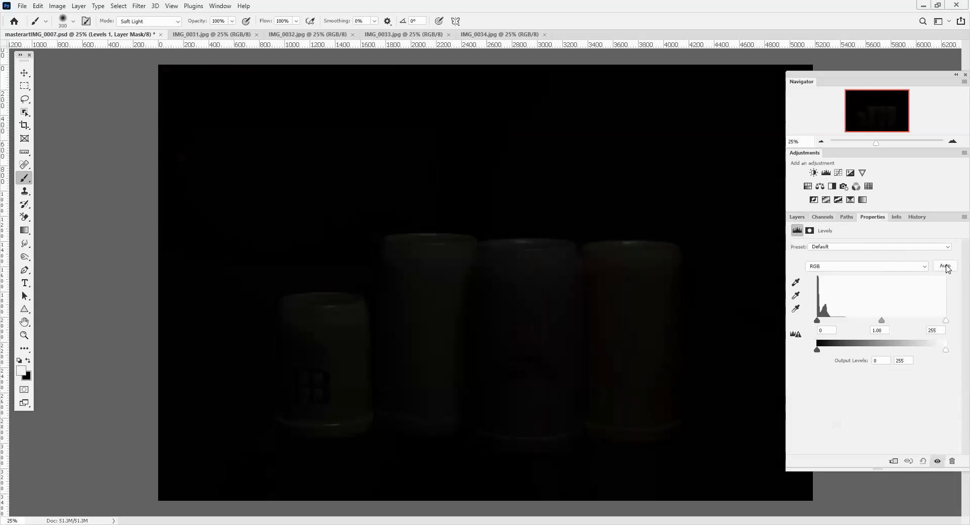
left_click(945, 267)
mouse_move(857, 322)
left_mouse_down()
mouse_move(846, 321)
mouse_move(874, 321)
left_mouse_up()
left_click(801, 218)
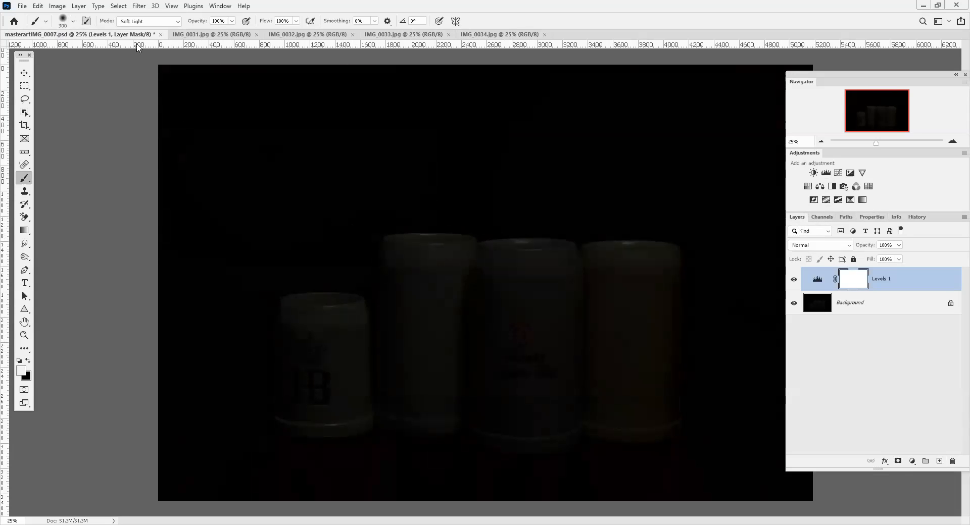
Step: Run the MFP water - WHITE action and move the signature watermark to the image's lower-right corner
left_click(213, 7)
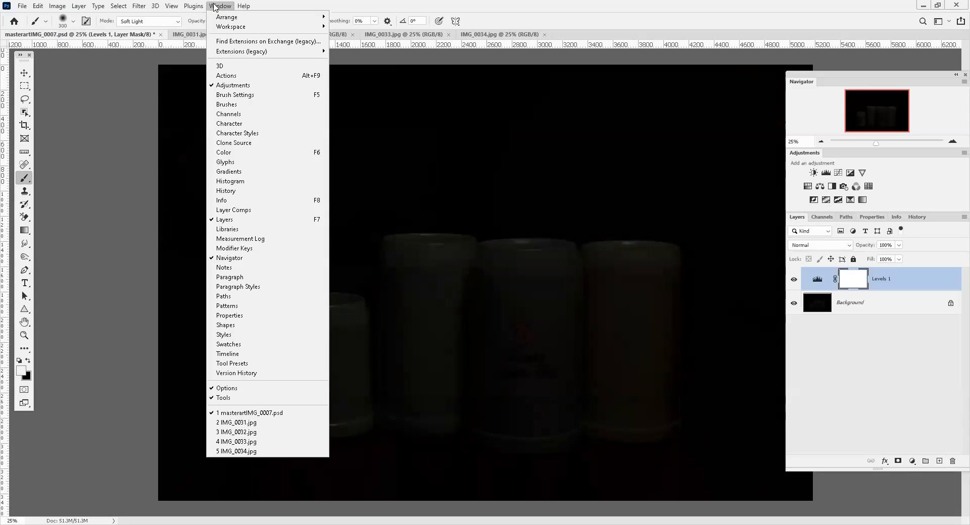
left_click(222, 73)
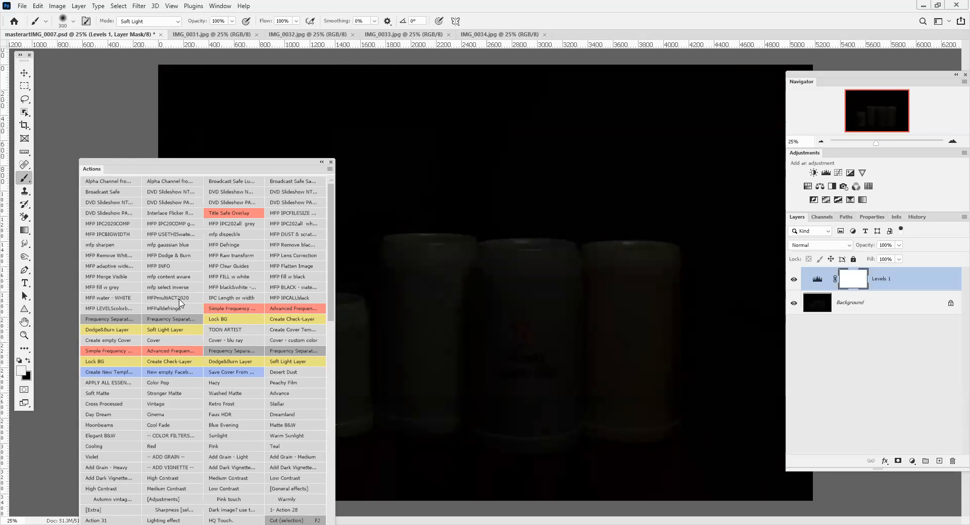
left_click(118, 300)
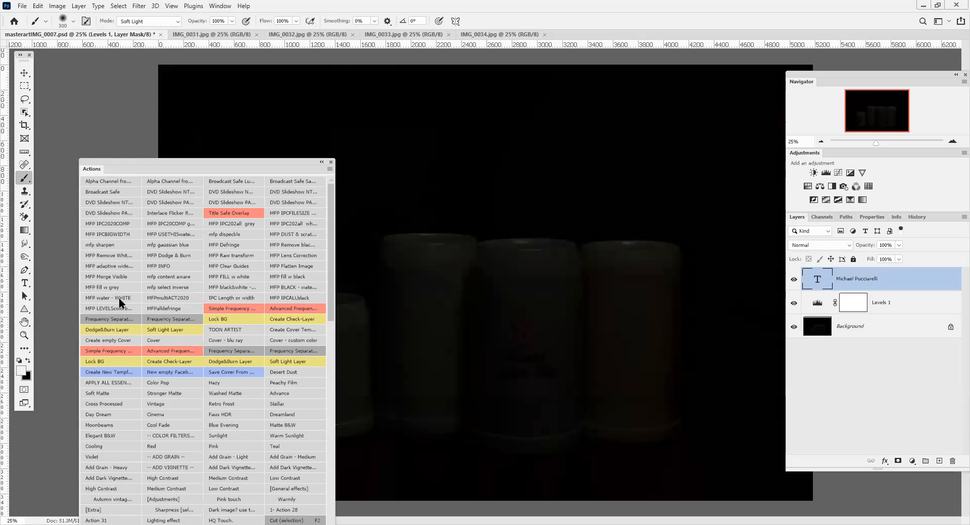
left_click(24, 73)
left_click_drag(319, 105, 675, 482)
left_click(331, 162)
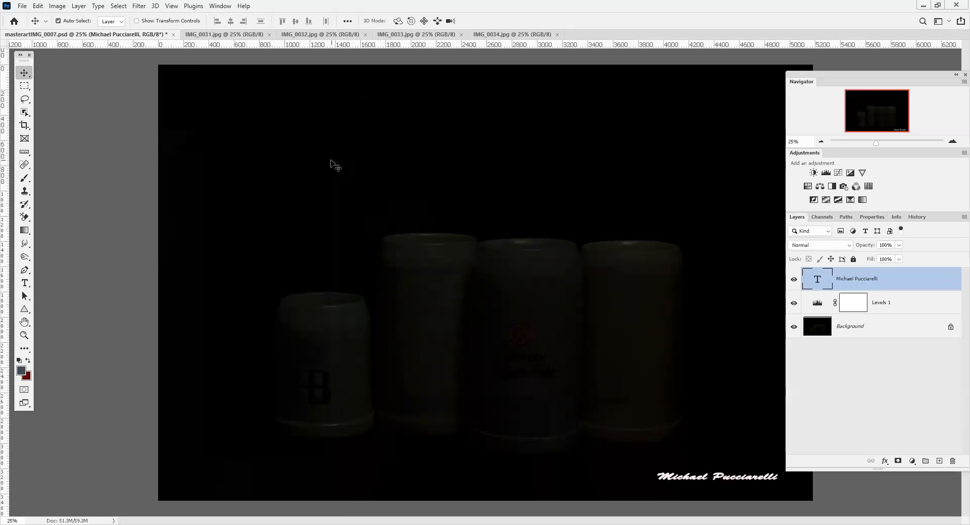
Step: Lower the signature watermark's opacity to 18% and make the Levels 1 layer active
left_click(899, 245)
left_click_drag(902, 260, 863, 259)
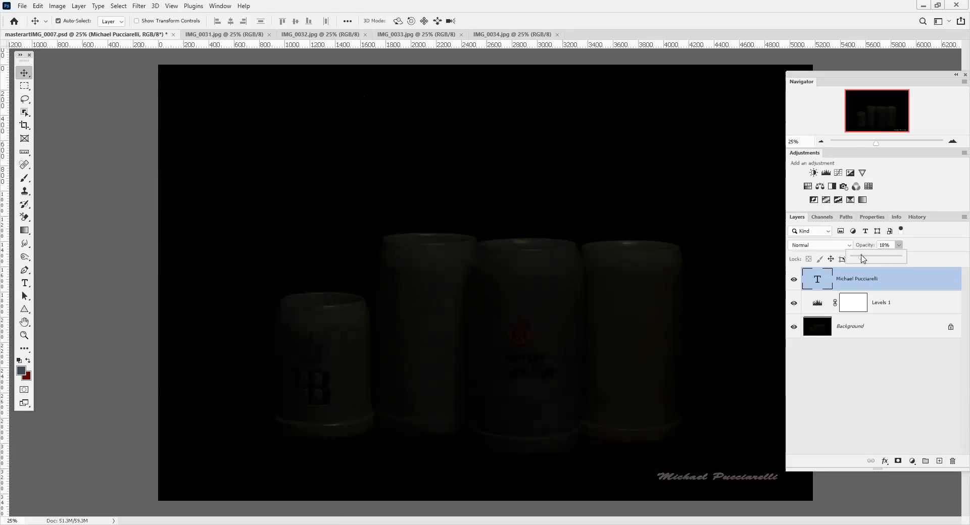
left_click(822, 305)
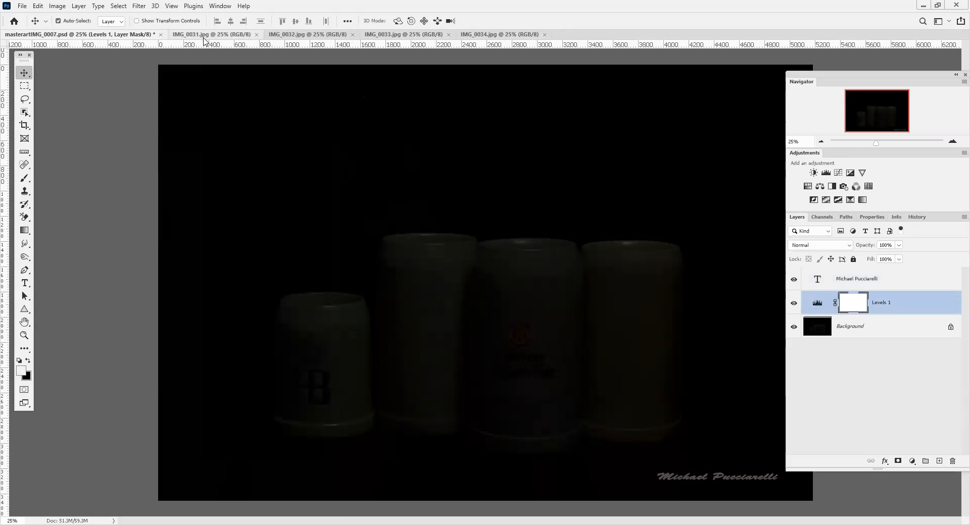
Step: Find the brightly lit HB mug in IMG_0034.jpg and select it with the Object Selection tool
left_click(205, 35)
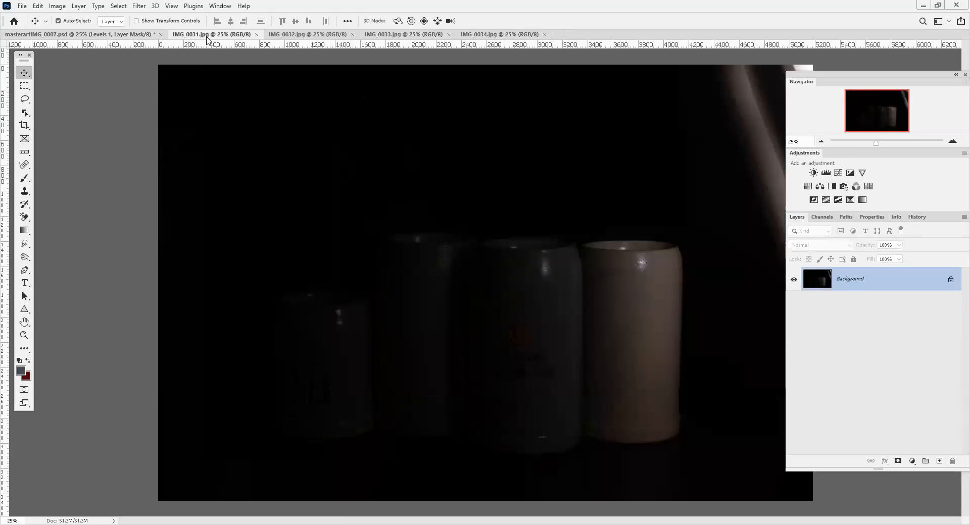
left_click(299, 34)
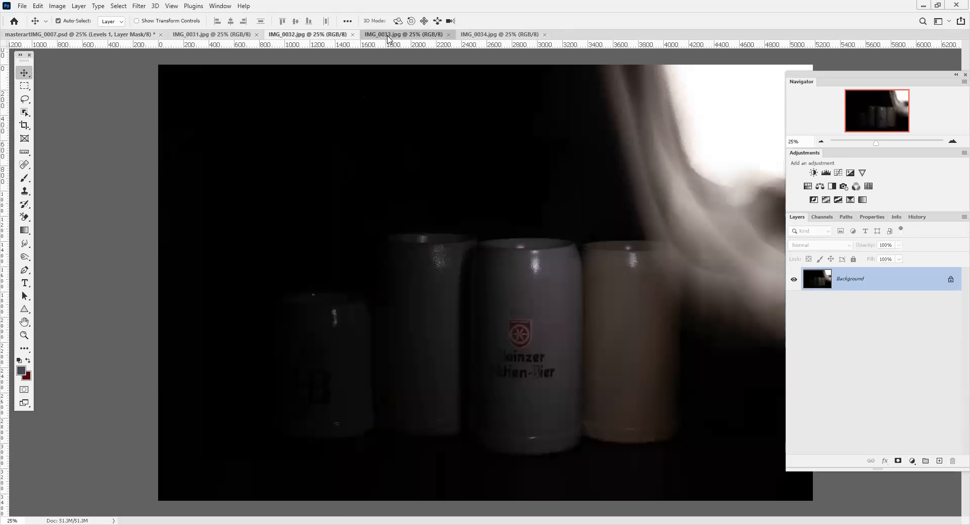
left_click(389, 35)
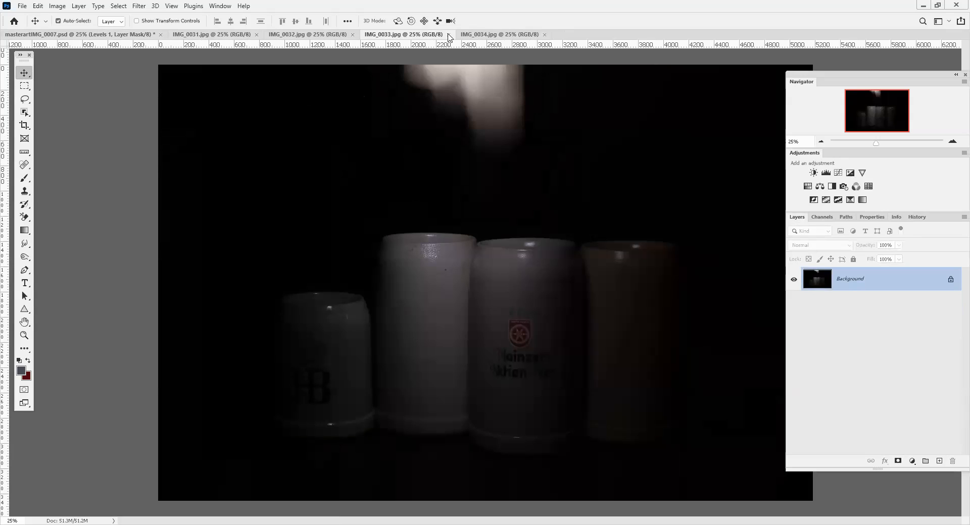
left_click(493, 34)
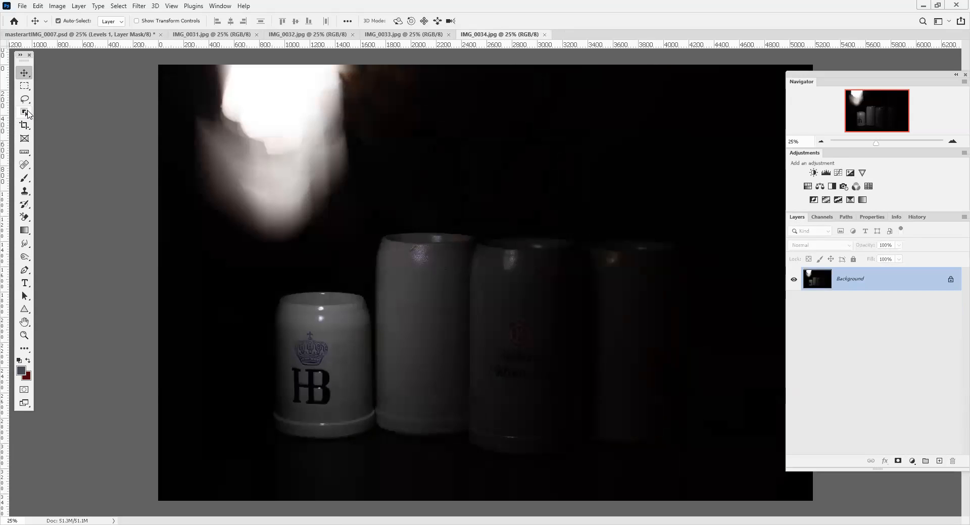
left_click(26, 112)
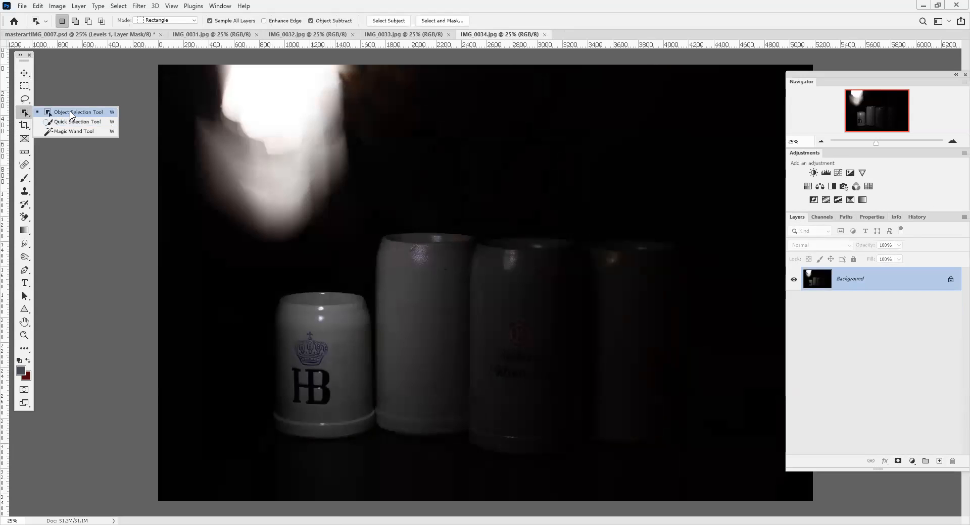
left_click(71, 113)
left_click_drag(272, 278, 376, 451)
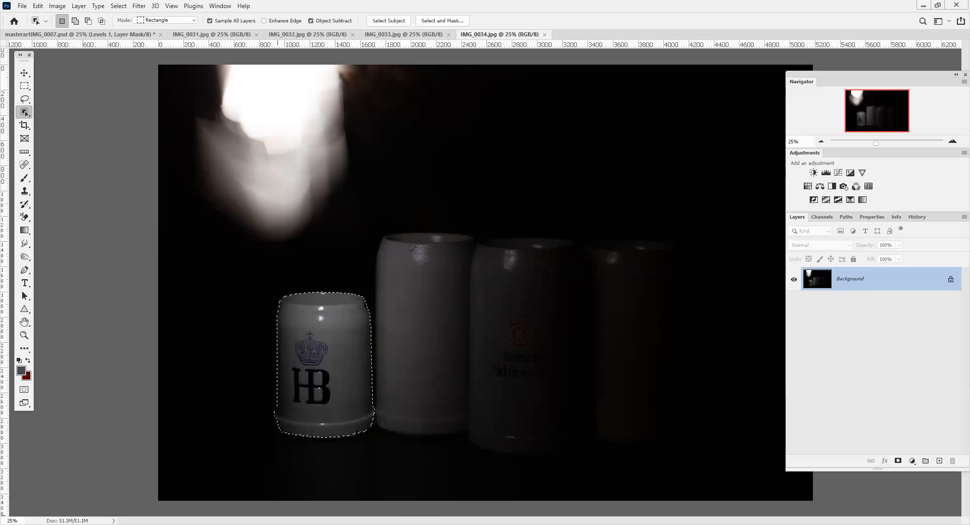
Step: Paste the HB mug into masterartIMG_0007.psd and align it over the dark small mug
left_click(22, 34)
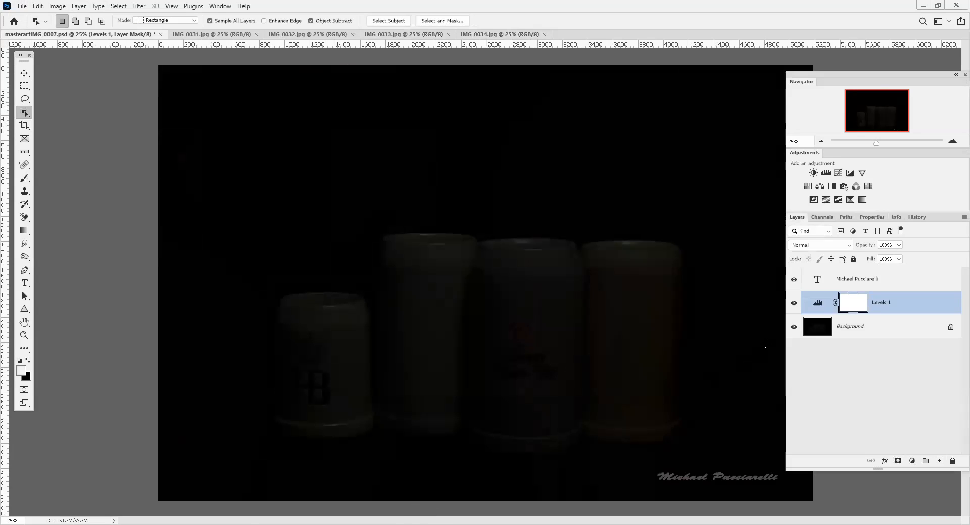
key("ctrl+v")
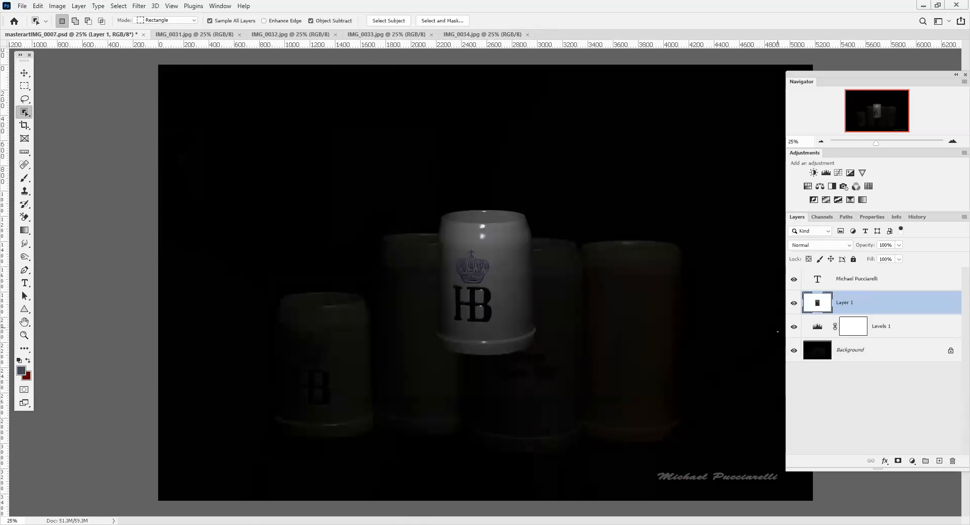
left_click(24, 73)
left_click_drag(478, 288, 329, 360)
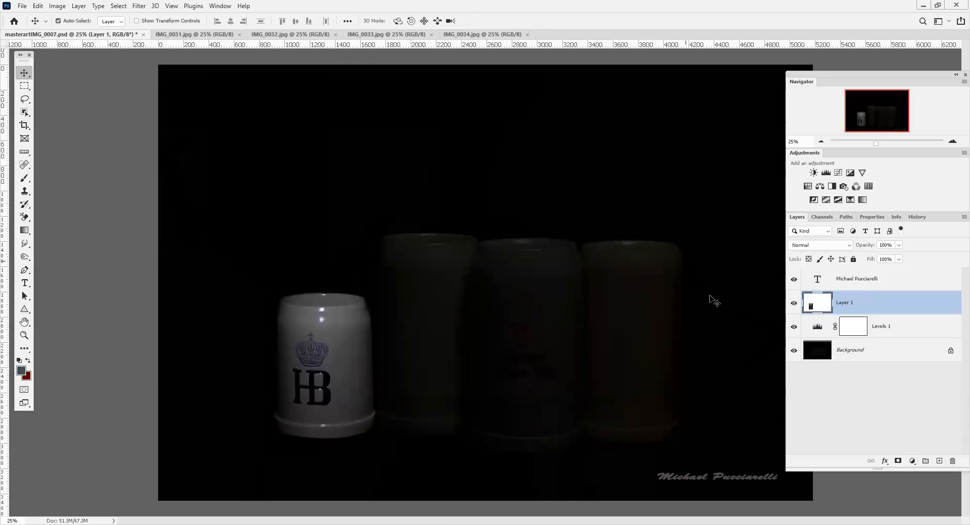
Step: Brighten the background mugs by setting the Levels 1 midtones to 1.85
double_click(815, 327)
left_click_drag(876, 323, 852, 325)
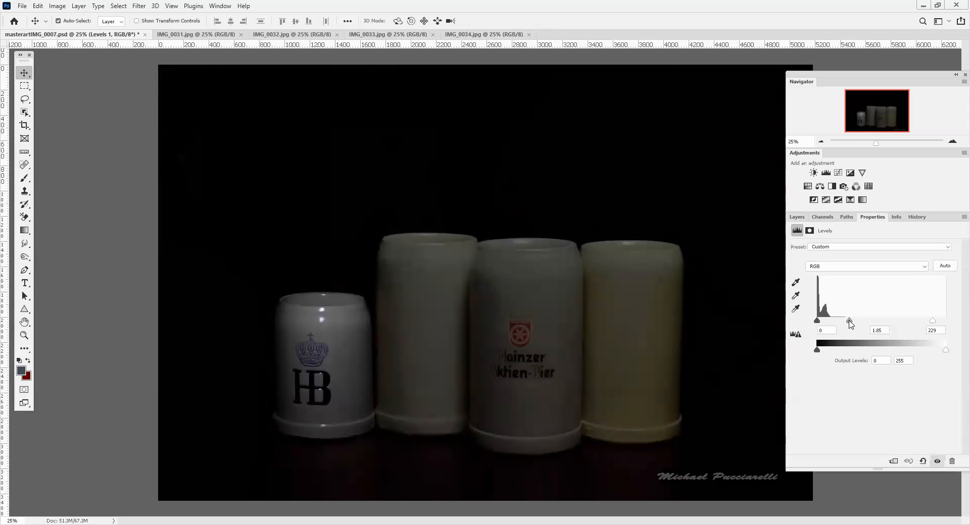
left_click(796, 217)
Step: Compare the small mug with and without the pasted mug layer, leaving that layer visible and selected
left_click(794, 303)
left_click(794, 304)
left_click(794, 303)
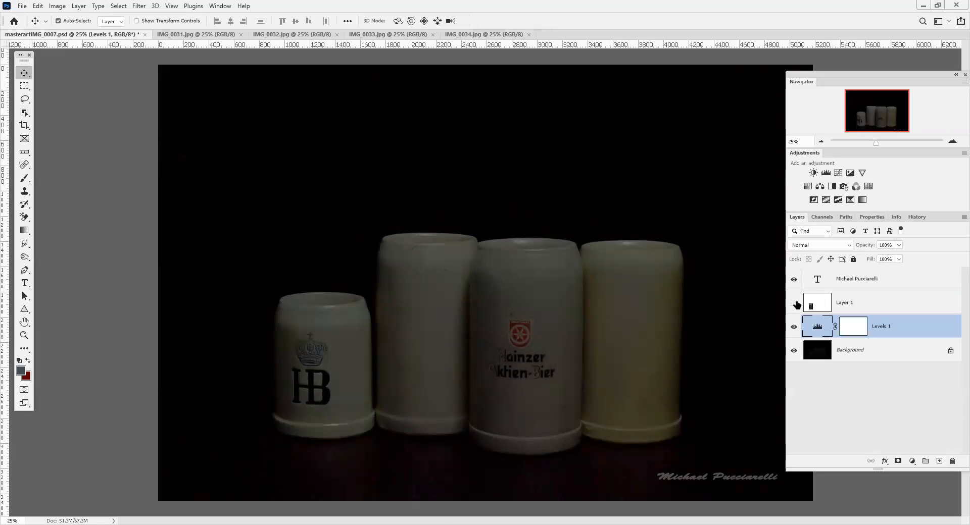
left_click(794, 304)
left_click(796, 304)
left_click(808, 304)
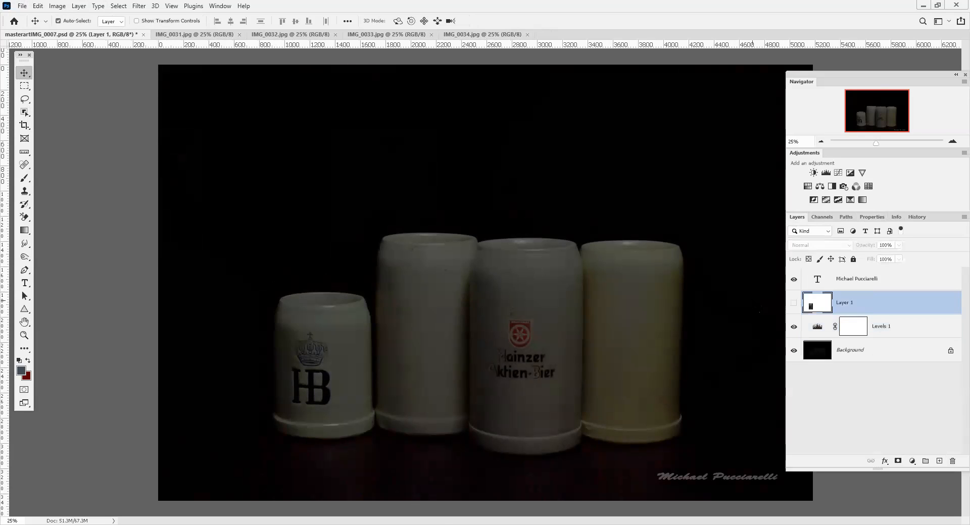
left_click(794, 303)
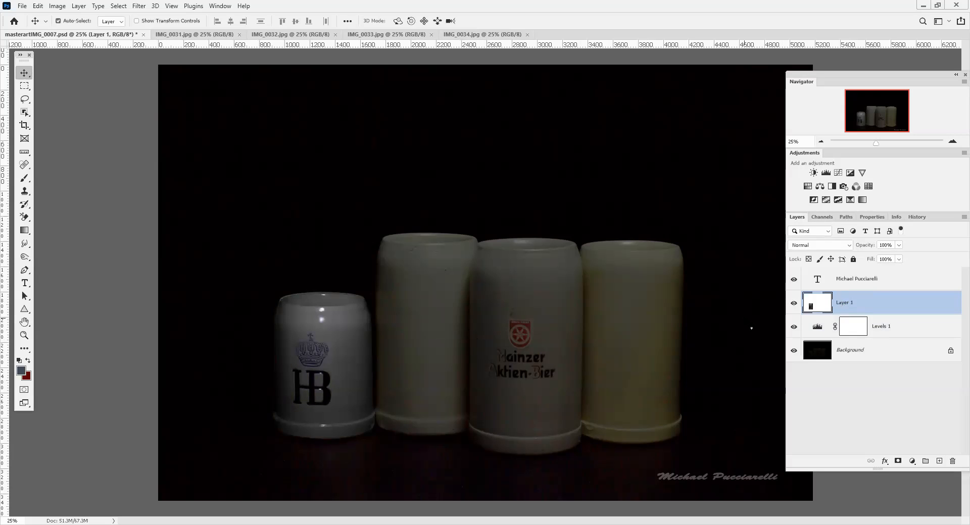
Step: Add a black mask to the pasted mug layer and set the foreground colour to grey a79e9e
left_click(899, 461, "alt")
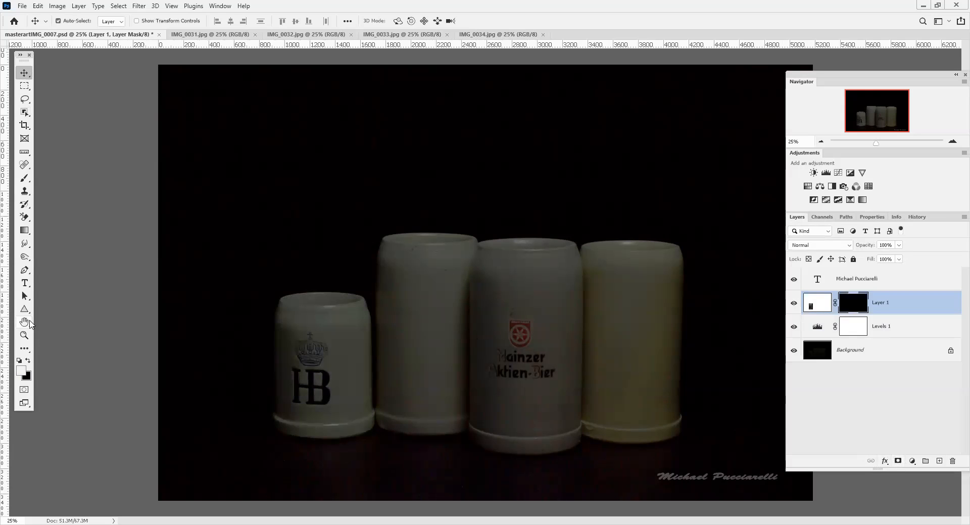
left_click(22, 372)
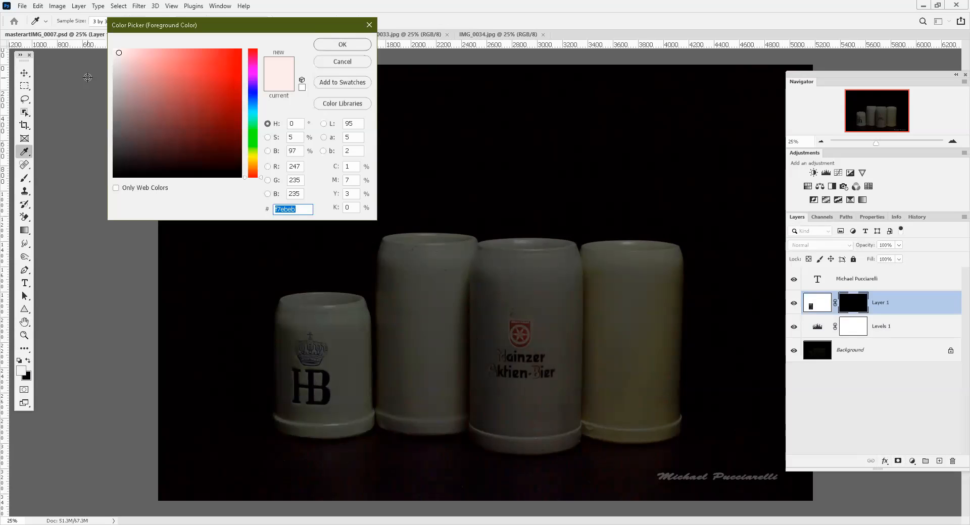
left_click(119, 93)
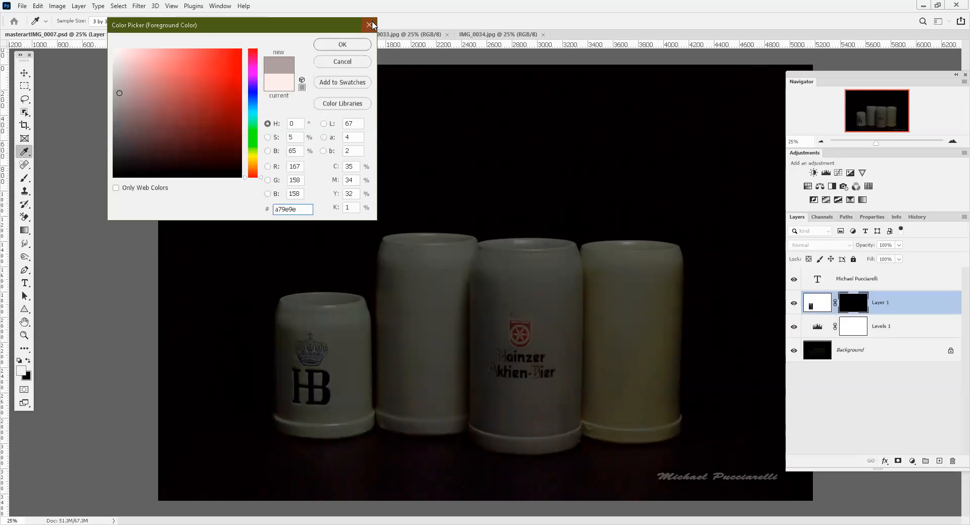
left_click(348, 43)
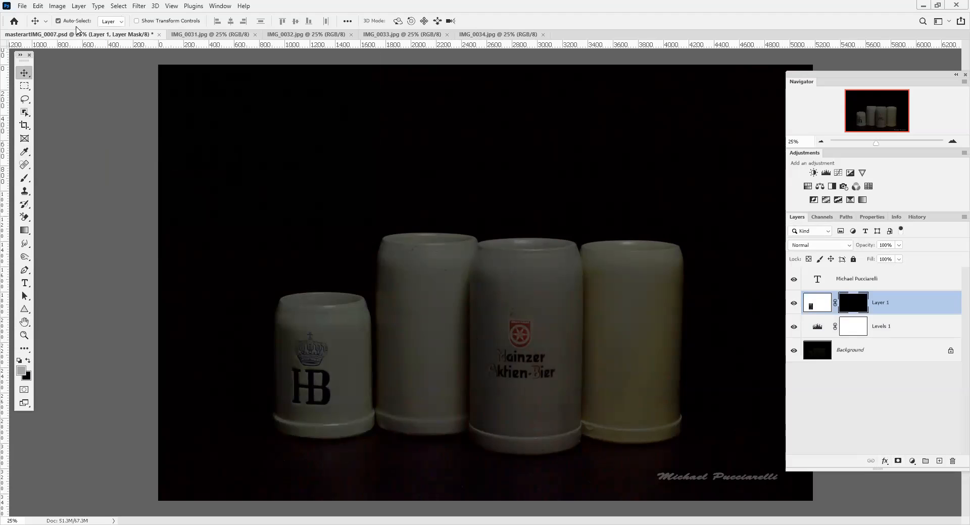
Step: Set up the Brush tool with the Soft Round preset and the Screen blending mode
left_click(24, 178)
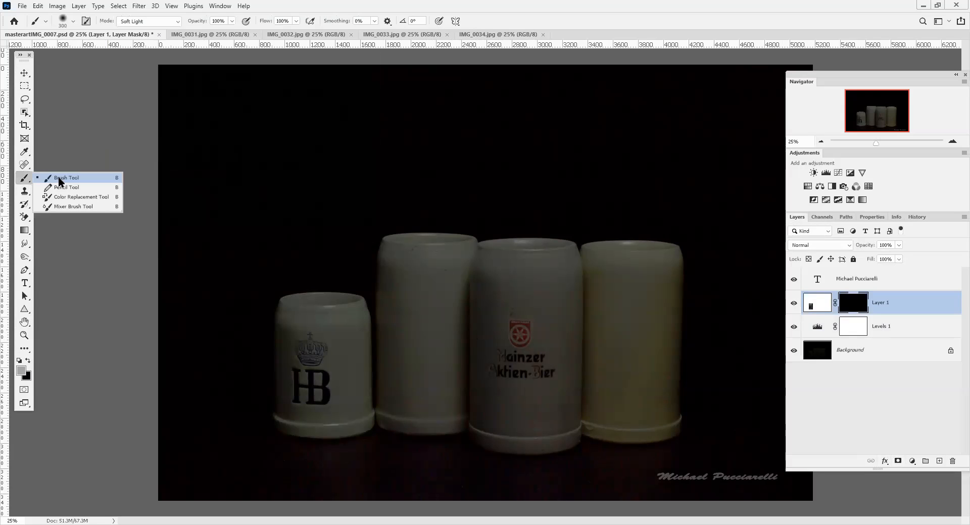
left_click(59, 178)
left_click(219, 6)
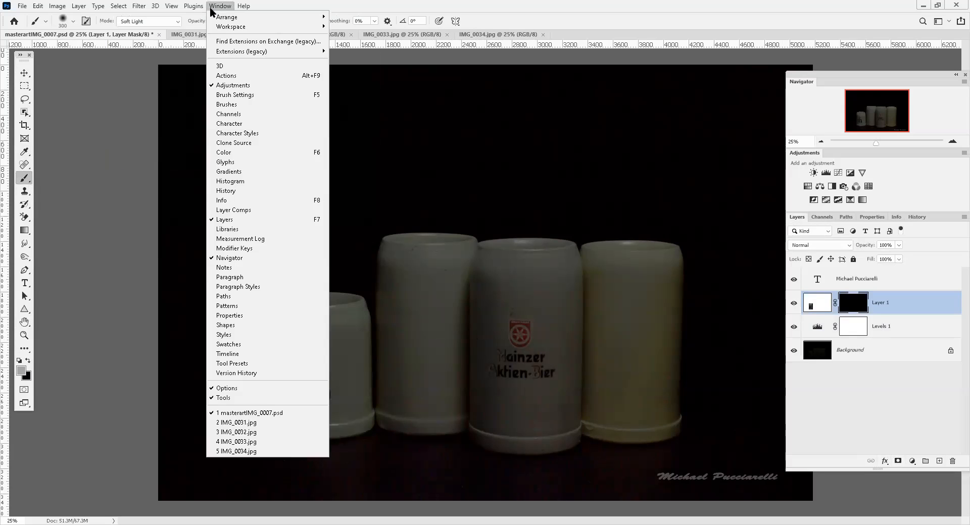
left_click(239, 104)
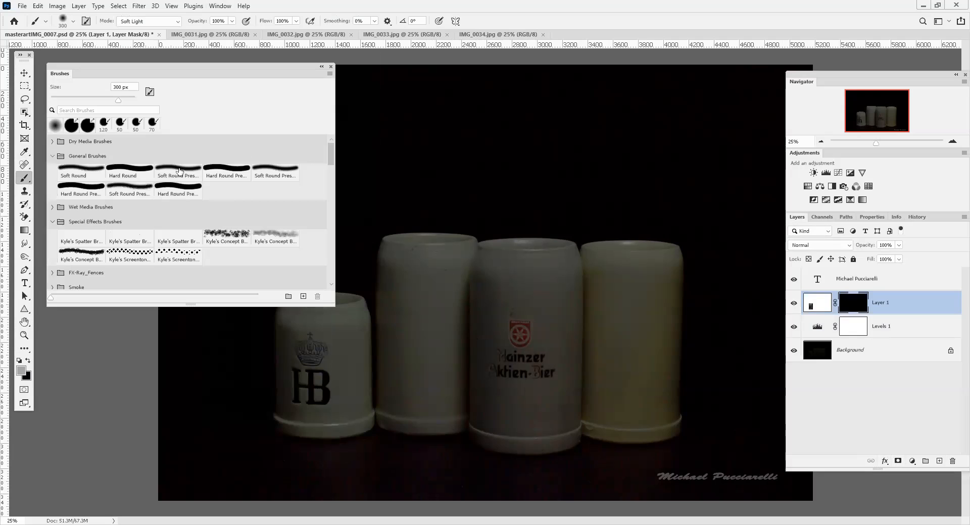
left_click(81, 165)
left_click(330, 67)
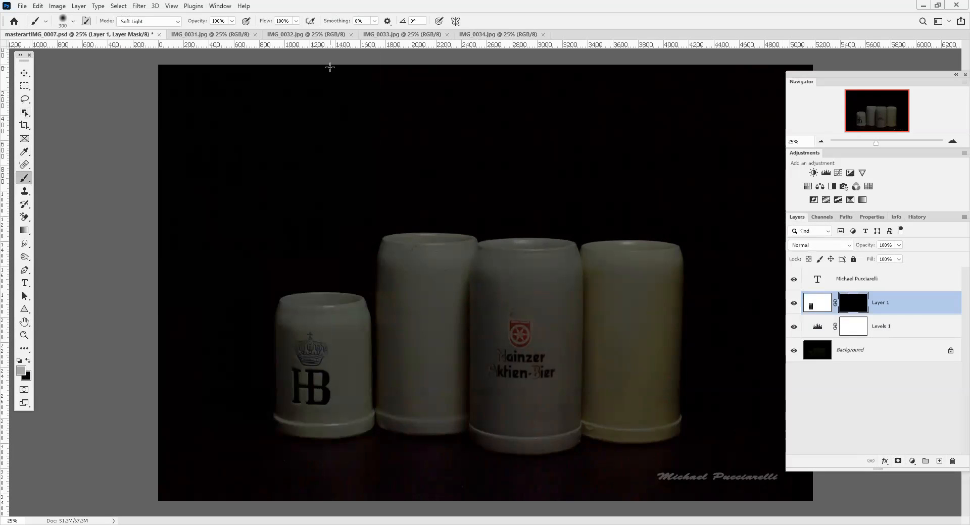
left_click(177, 22)
left_click(142, 121)
Step: Darken the background mugs by setting the Levels 1 midtones to 0.84, and reselect the mask of Layer 1
double_click(817, 327)
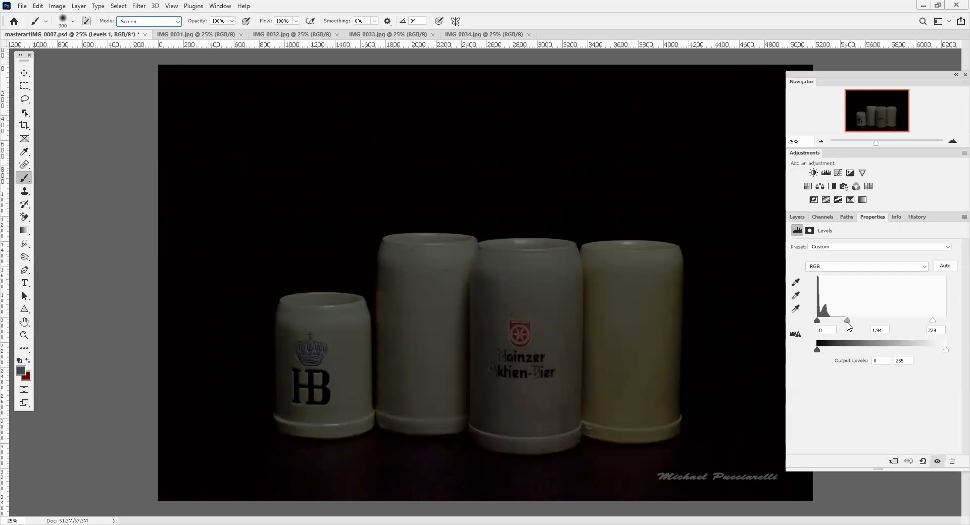
left_click_drag(848, 321, 881, 322)
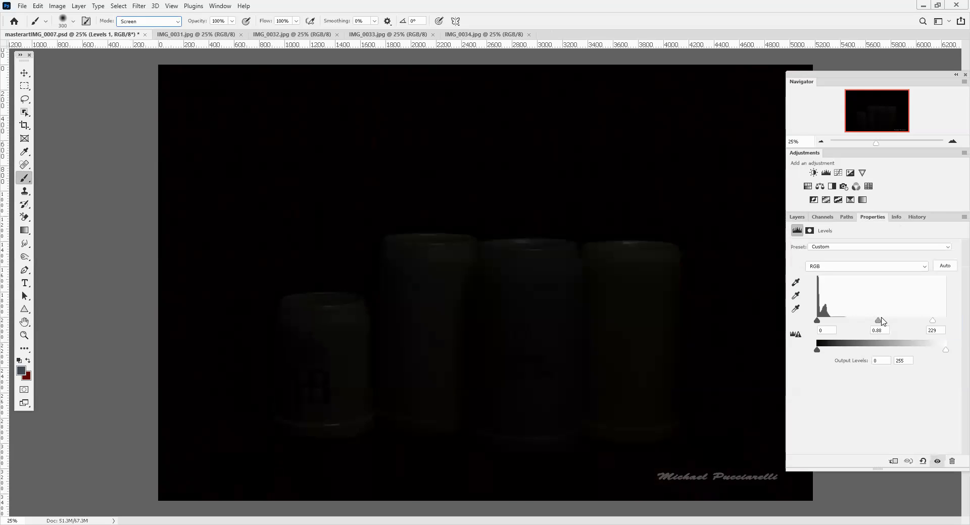
left_click(801, 217)
left_click(861, 304)
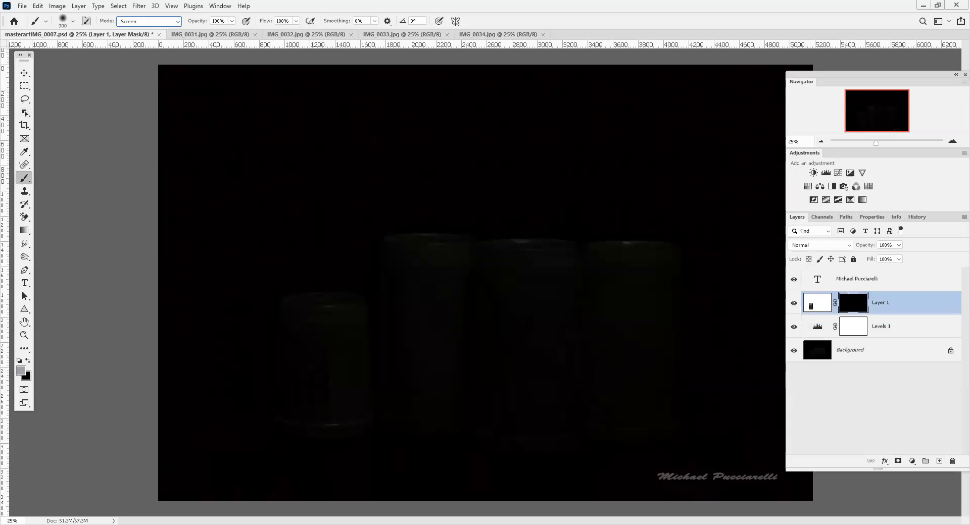
Step: Enlarge the soft brush to 1400 px and paint over the small mug on its black mask to reveal it
right_click(25, 181)
left_click(54, 180)
key("bracketright")
left_click(73, 21)
left_click_drag(115, 56, 114, 55)
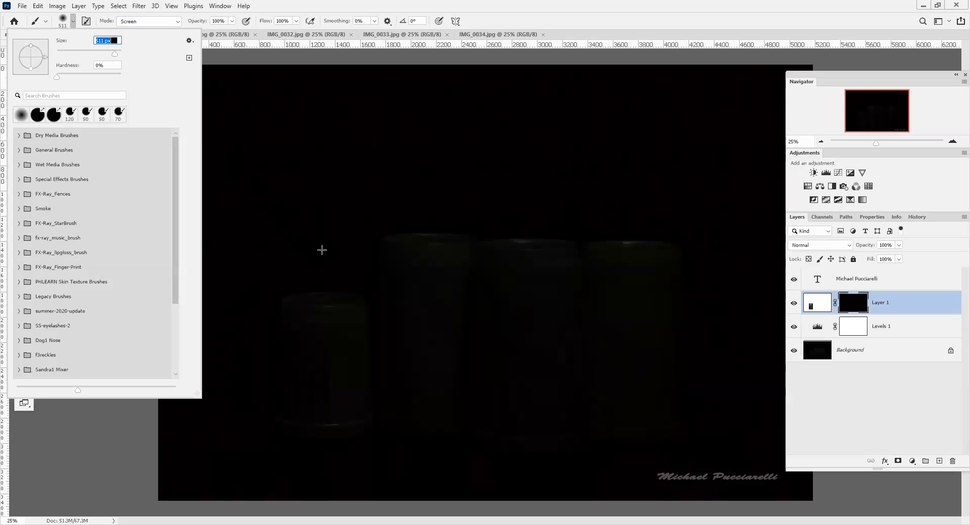
key("Escape")
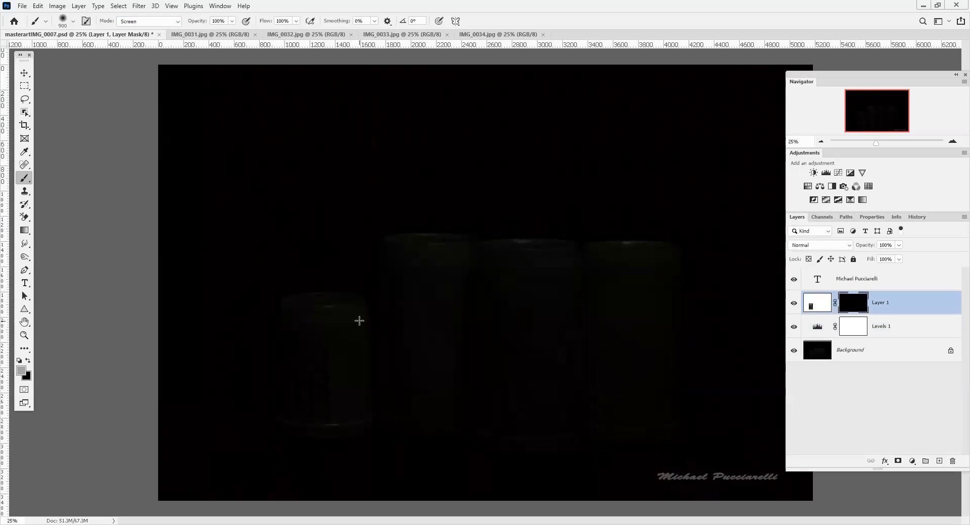
key("bracketright")
key("bracketright")
right_click(25, 178)
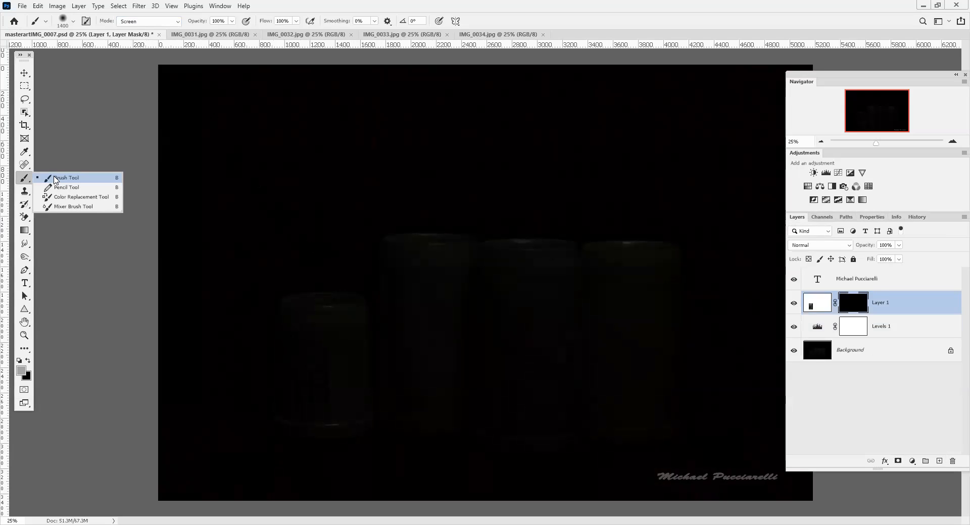
left_click(55, 178)
mouse_move(327, 335)
left_mouse_down()
mouse_move(308, 396)
mouse_move(294, 365)
left_mouse_up()
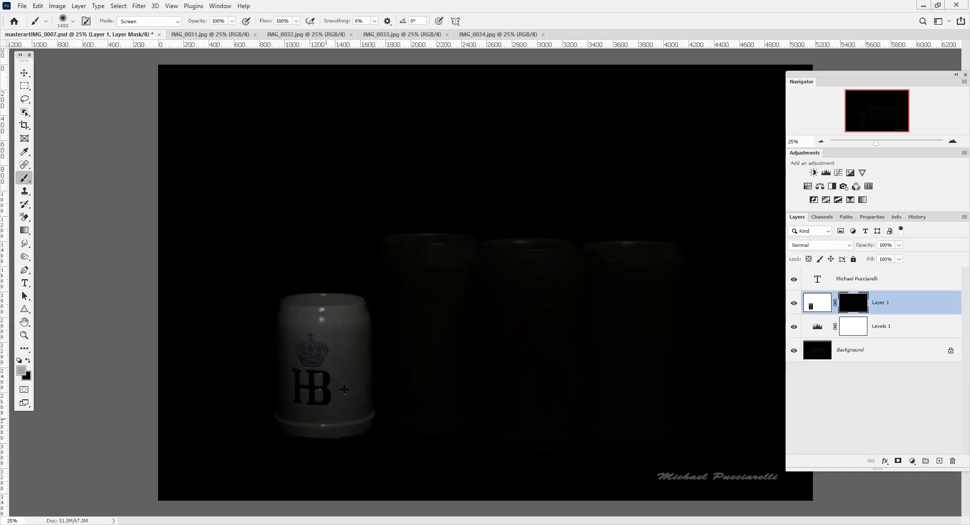
left_click(333, 323)
Step: Brighten the small mug by painting its mask with near-white f7f4f4 and the brush in Overlay mode
left_click(22, 374)
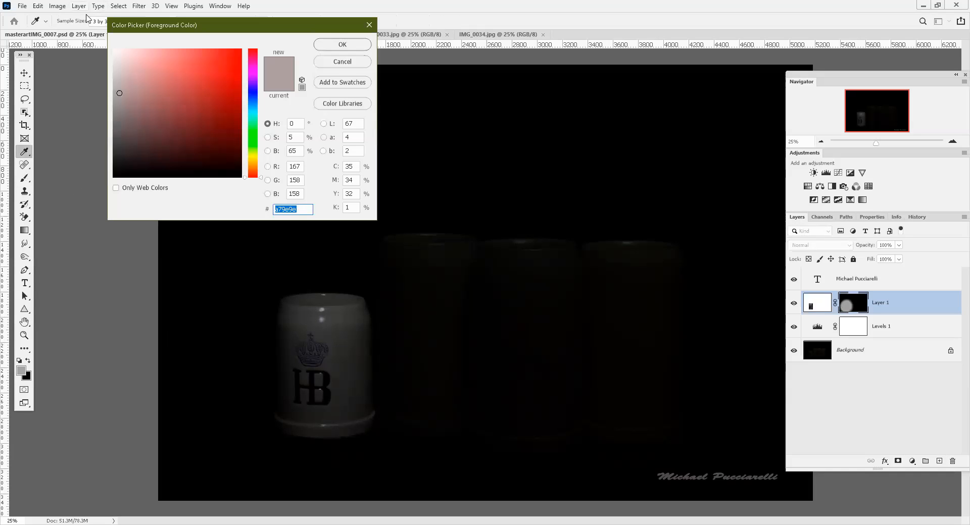
left_click(114, 53)
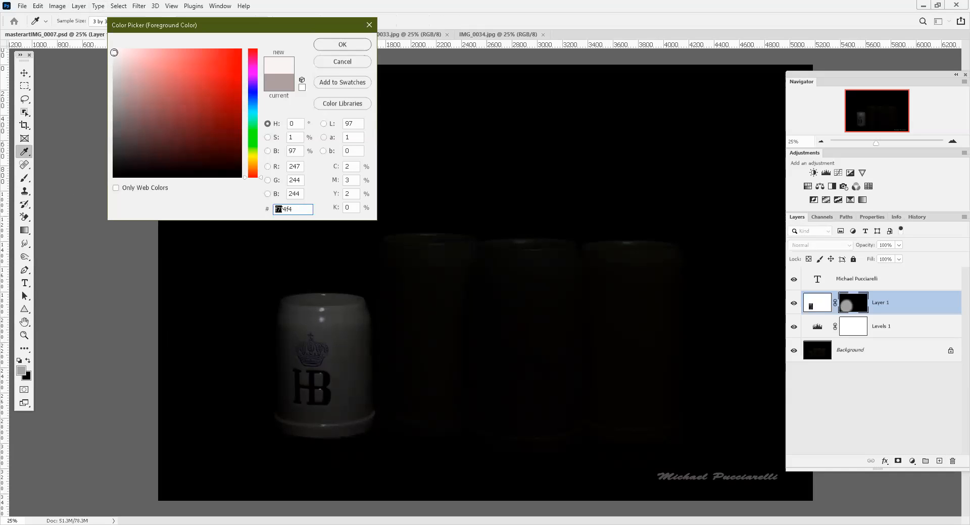
left_click(345, 46)
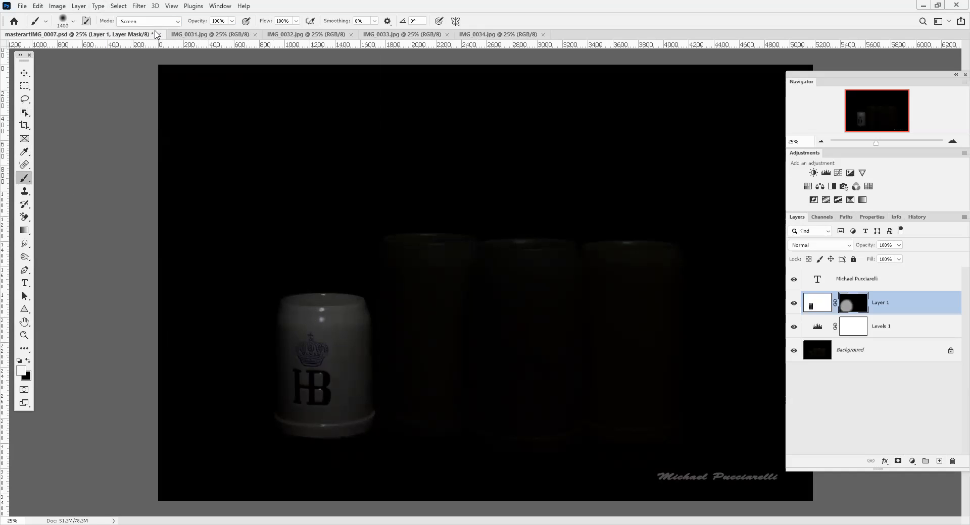
left_click(176, 22)
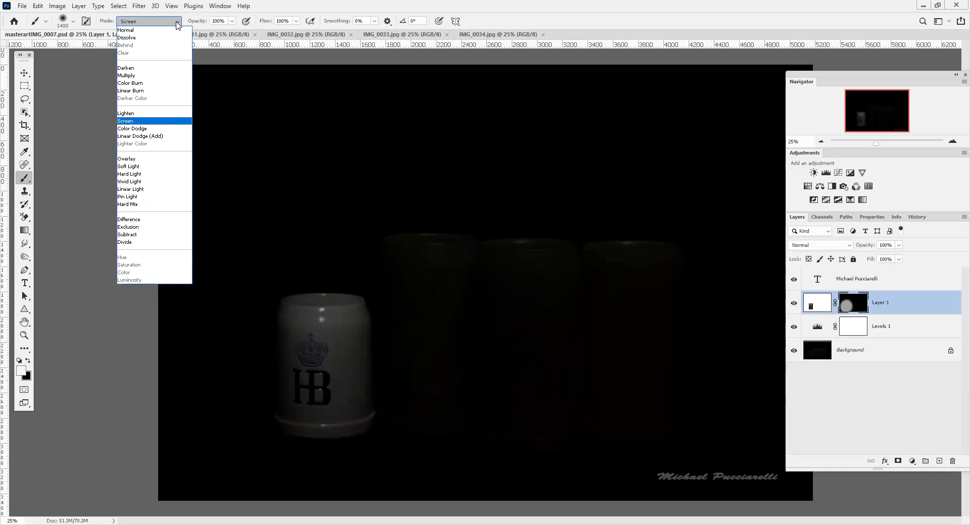
left_click(144, 159)
mouse_move(323, 335)
left_mouse_down()
mouse_move(288, 364)
mouse_move(335, 335)
left_mouse_up()
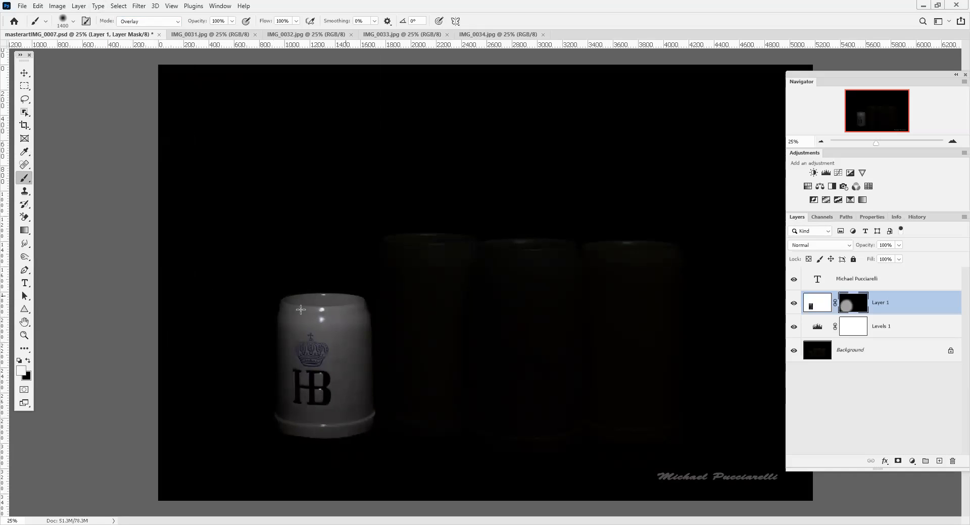
left_click_drag(320, 362, 336, 416)
Step: Set the brush blending mode to Soft Light and clear the mug selection in IMG_0034.jpg
left_click(177, 23)
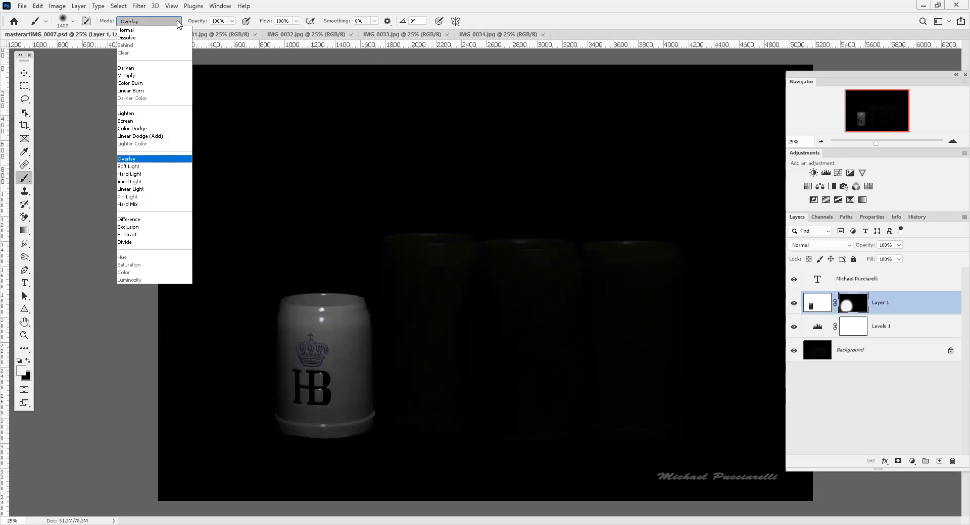
left_click(144, 170)
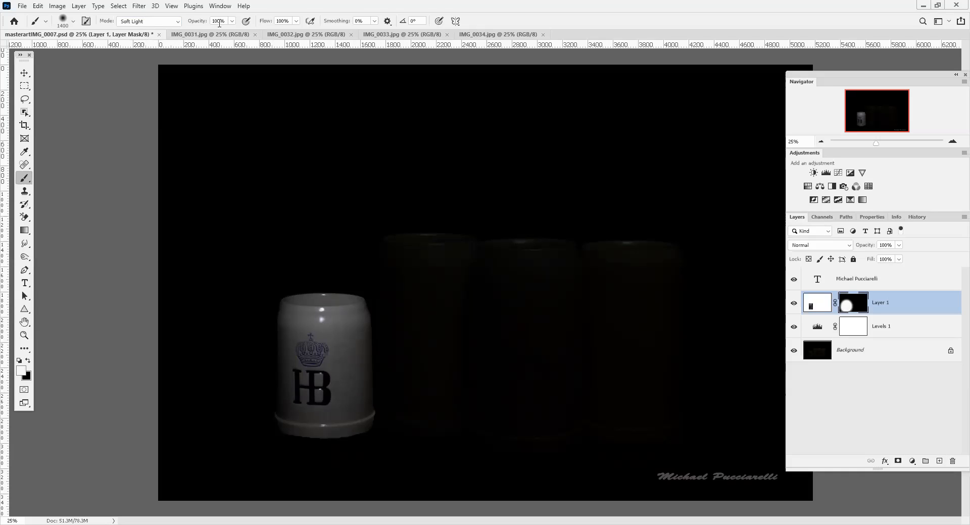
left_click(470, 34)
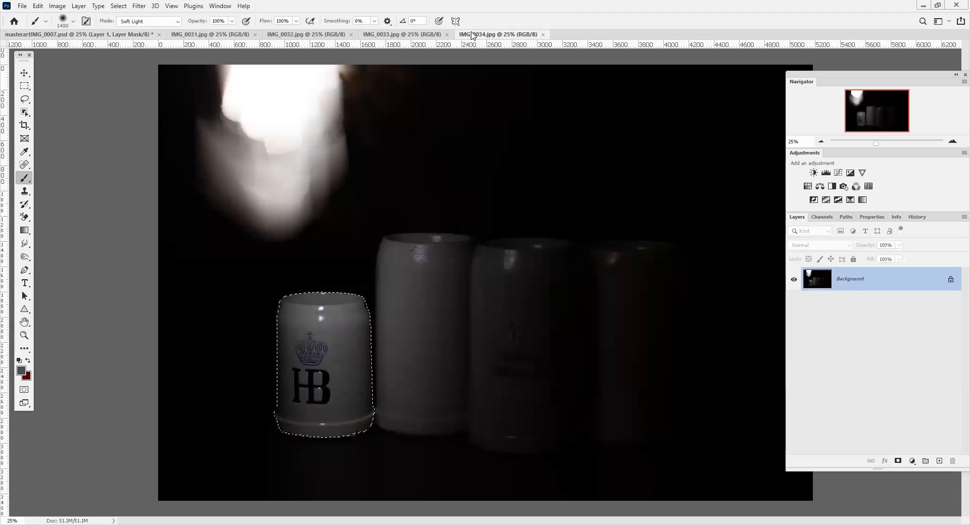
key("ctrl+d")
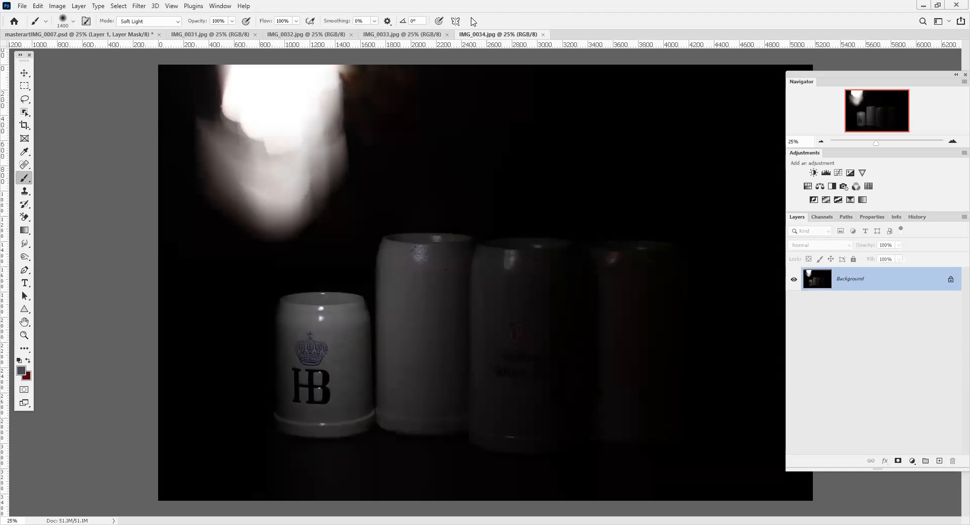
Step: In IMG_0033.jpg, choose the second-row Soft Round Pressure preset from the General Brushes
left_click(413, 35)
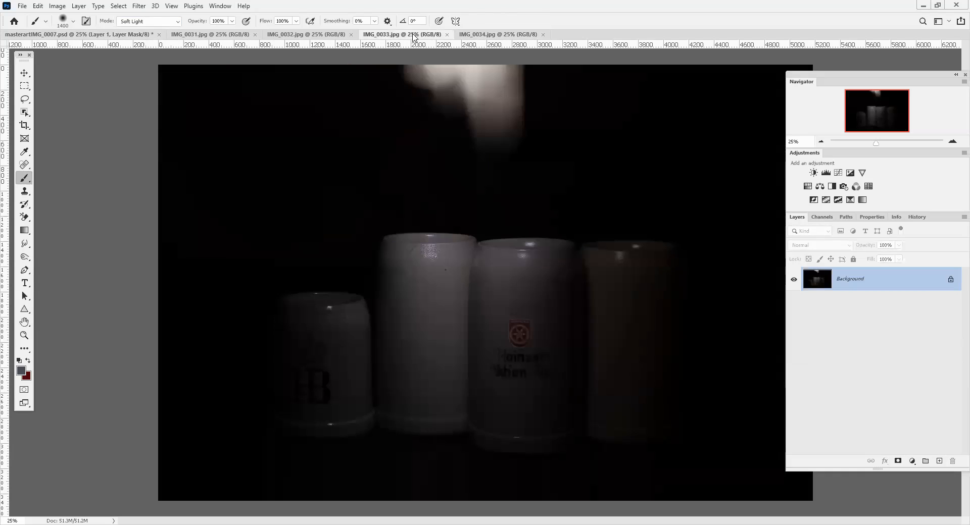
left_click(216, 7)
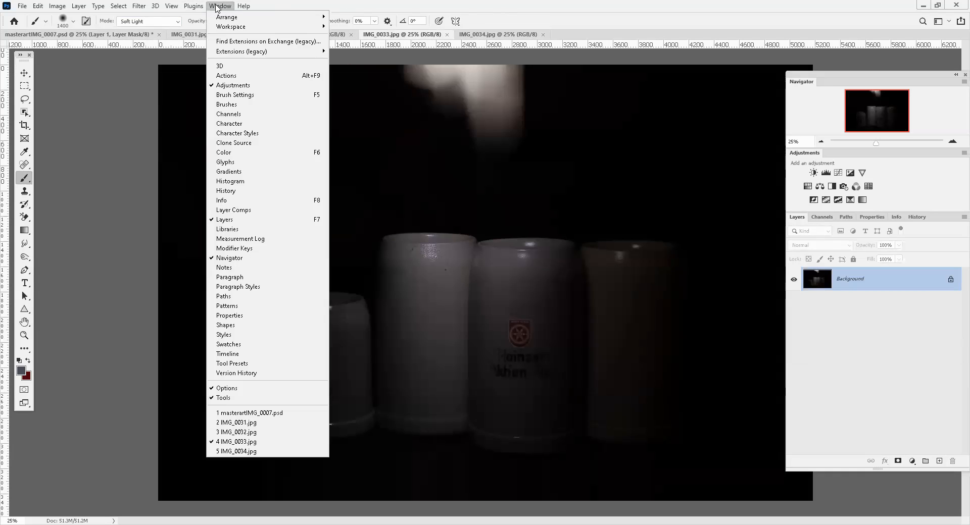
left_click(249, 104)
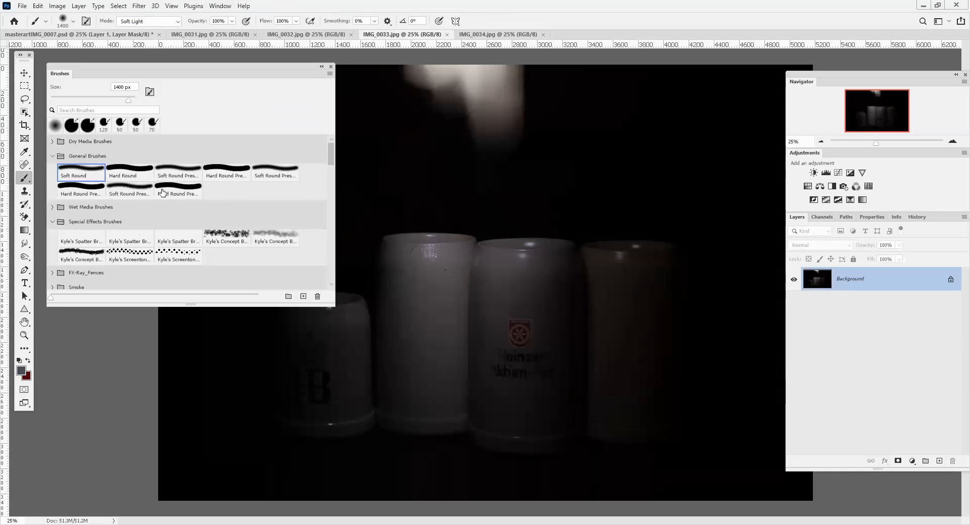
left_click(129, 188)
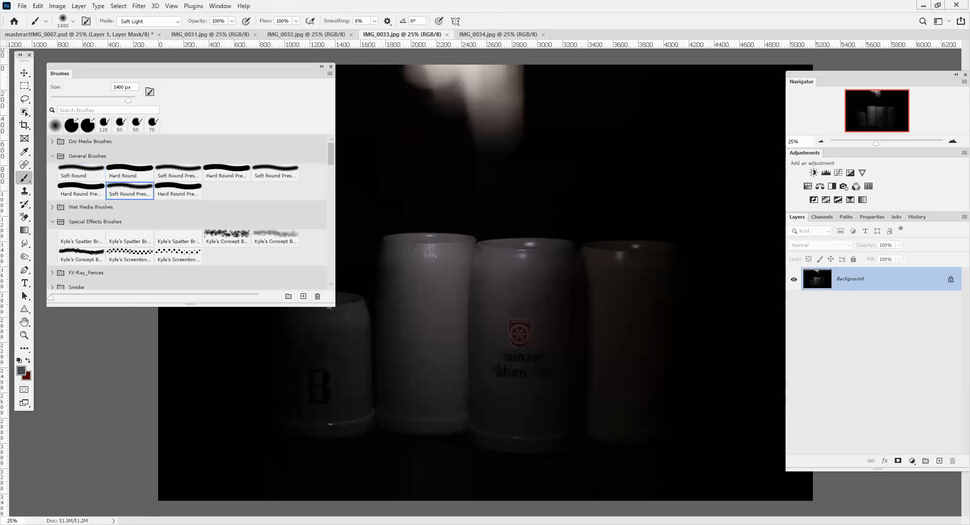
left_click(331, 66)
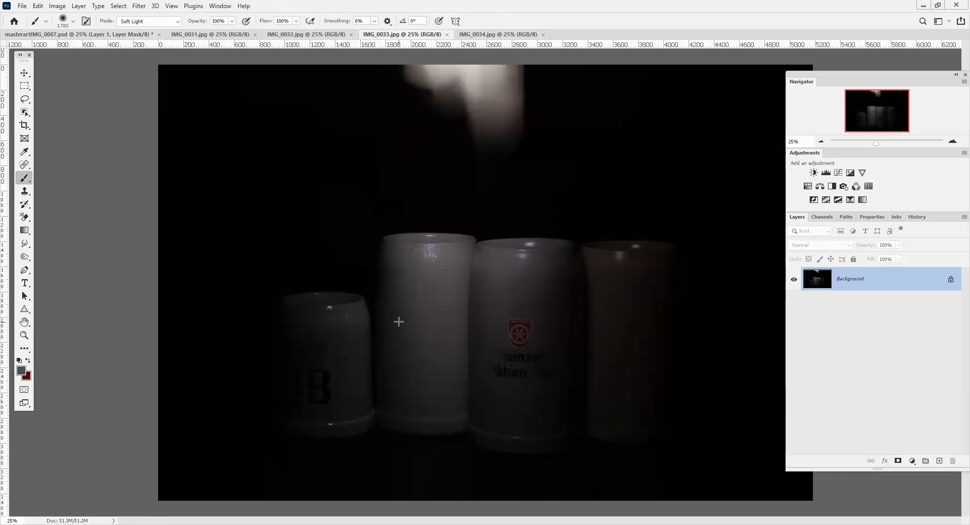
Step: Try different sizes for the soft brush and leave it at 1800 px
key("bracketright")
key("bracketright")
left_click(74, 21)
left_click_drag(116, 56, 70, 55)
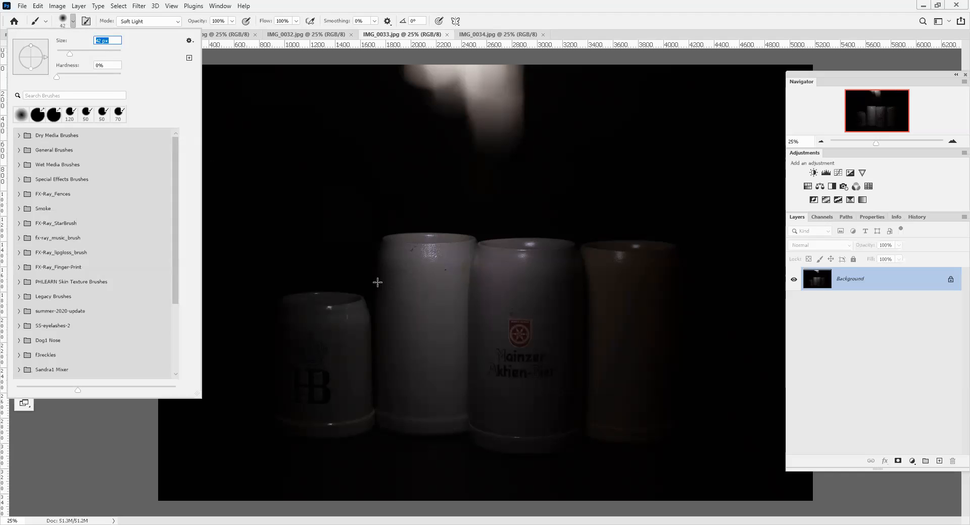
key("Escape")
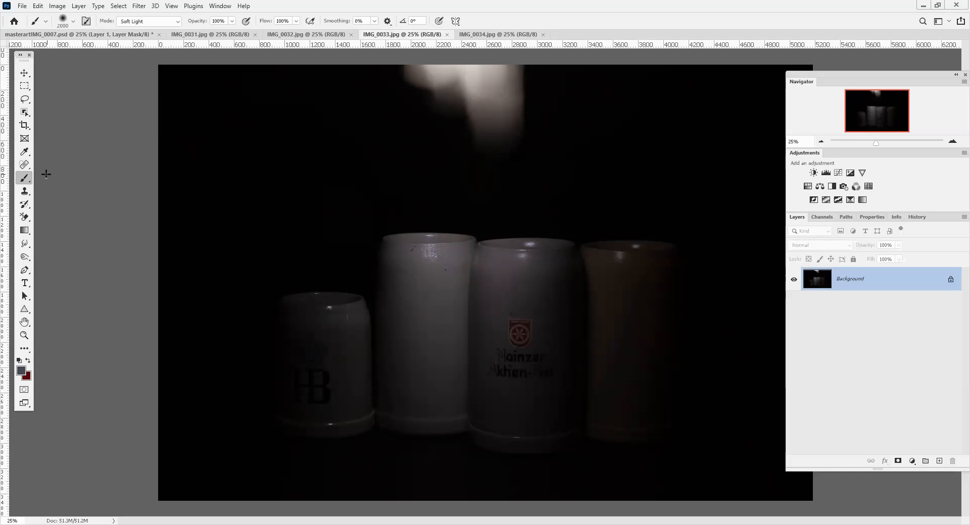
right_click(27, 181)
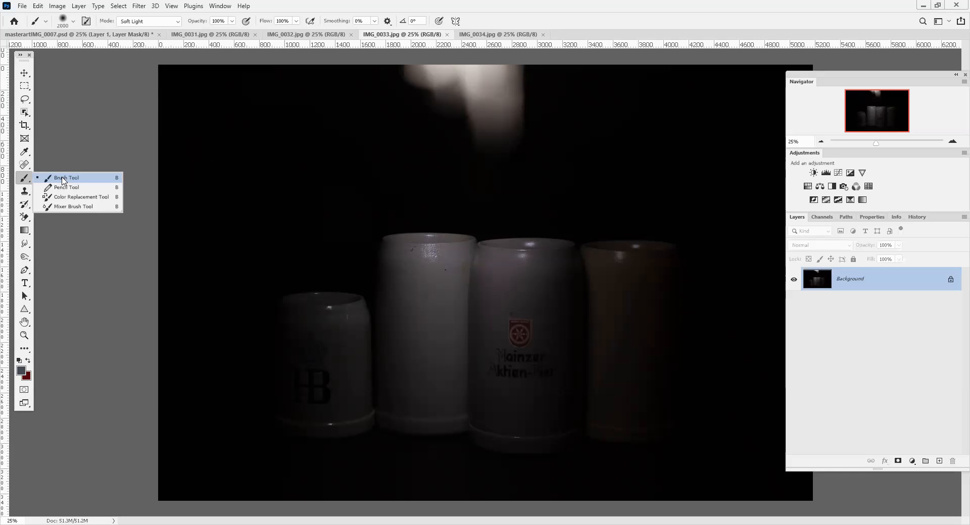
left_click(62, 180)
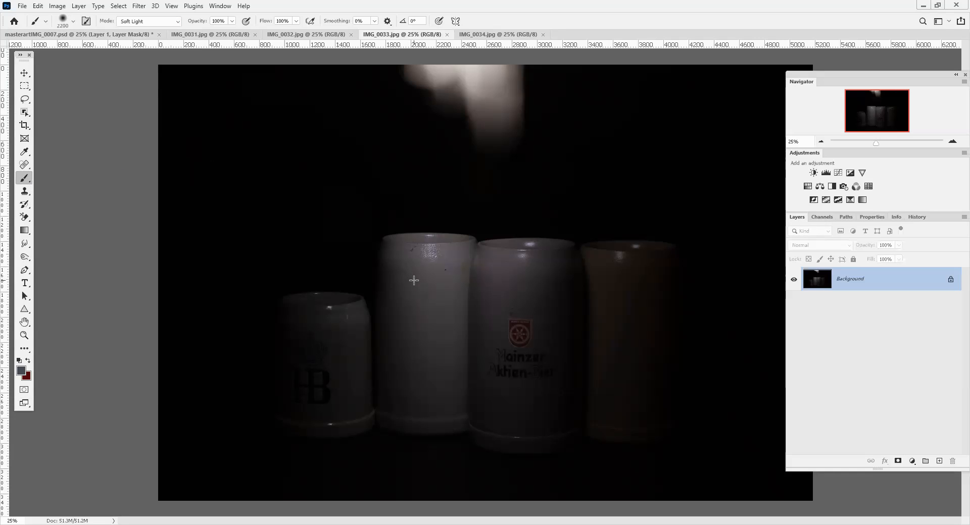
key("bracketright")
key("bracketleft")
key("bracketleft")
key("bracketleft")
Step: Select the tall mug beside the small one in IMG_0033.jpg with Object Selection and paste it into masterartIMG_0007.psd
left_click(475, 35)
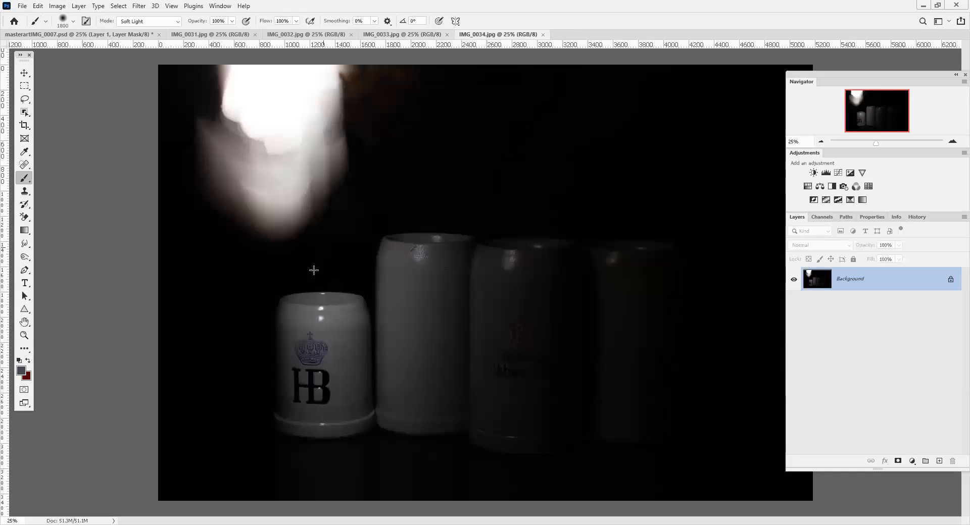
left_click(398, 36)
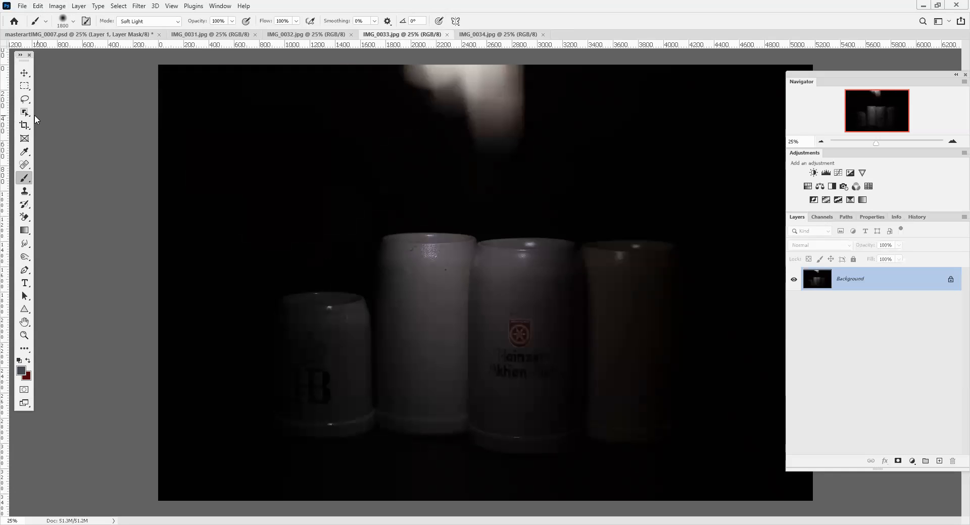
left_click_drag(24, 112, 49, 114)
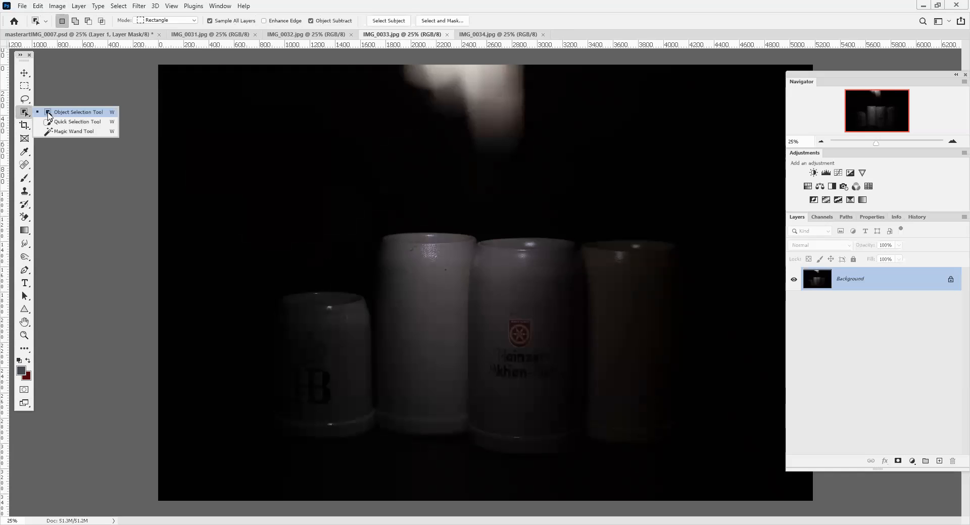
left_click_drag(364, 222, 476, 445)
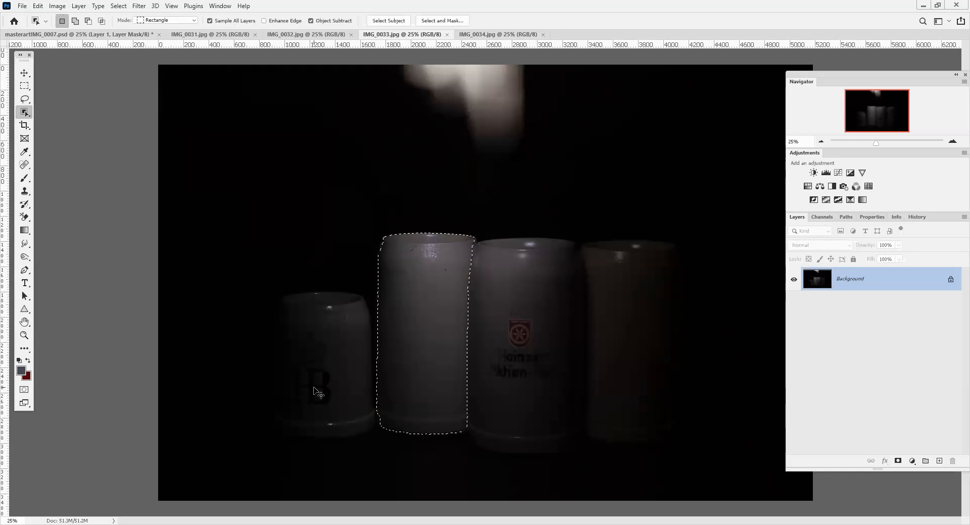
left_click(46, 36)
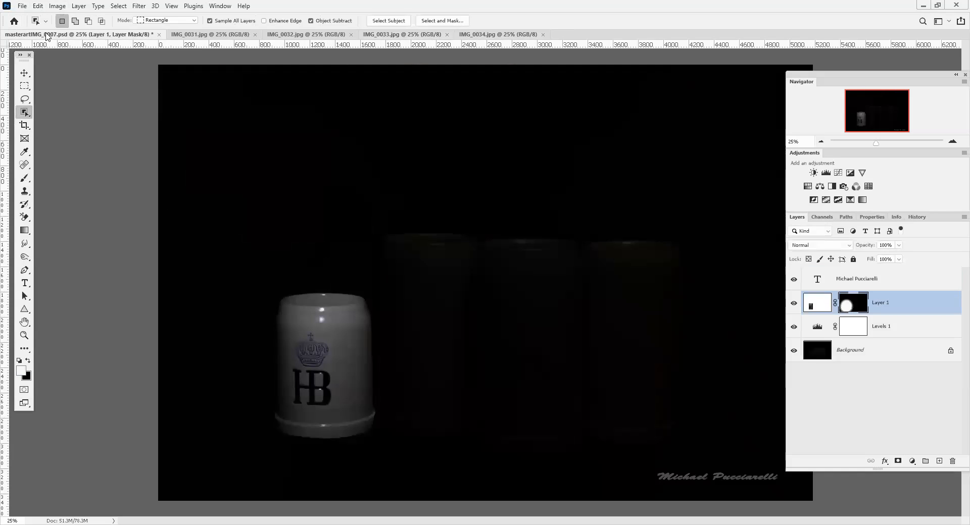
key("ctrl+v")
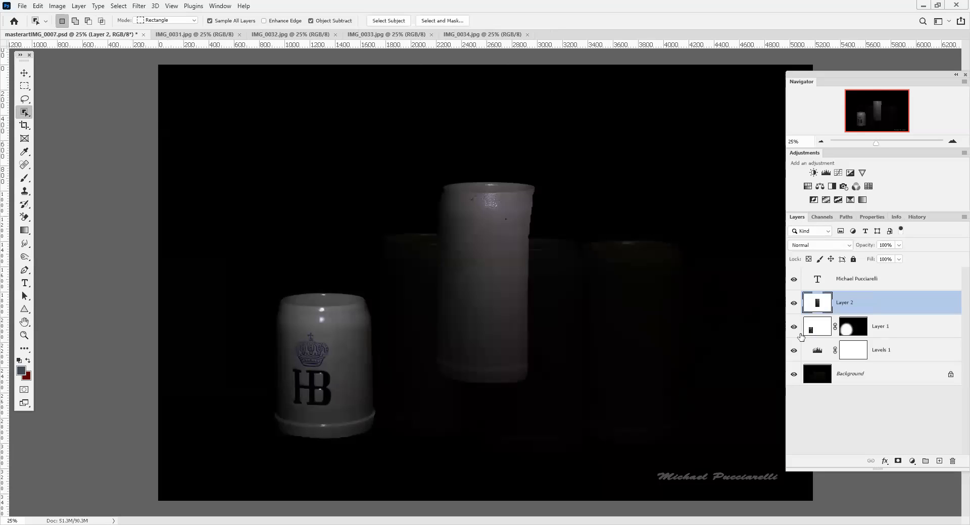
Step: Brighten the background mugs by setting the Levels 1 midtones to 1.62
double_click(819, 352)
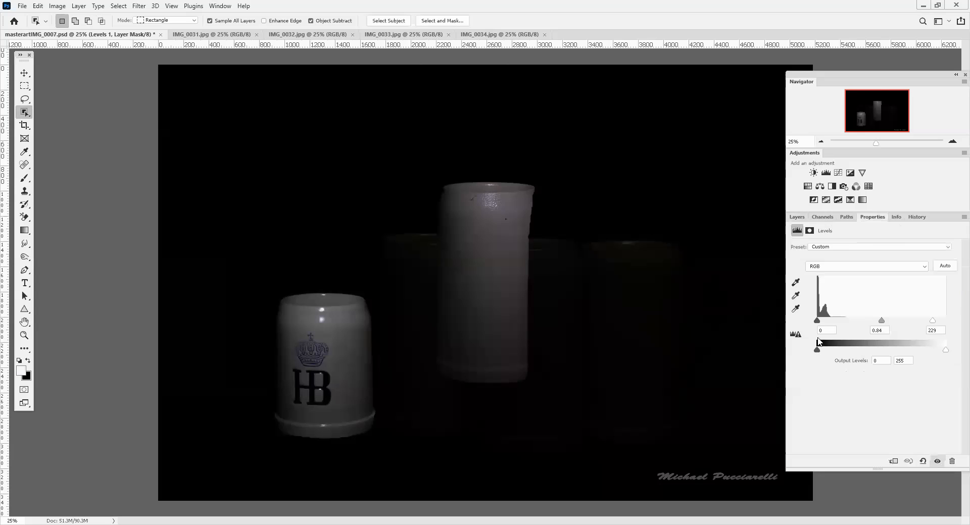
mouse_move(875, 321)
left_mouse_down()
mouse_move(883, 325)
mouse_move(855, 322)
left_mouse_up()
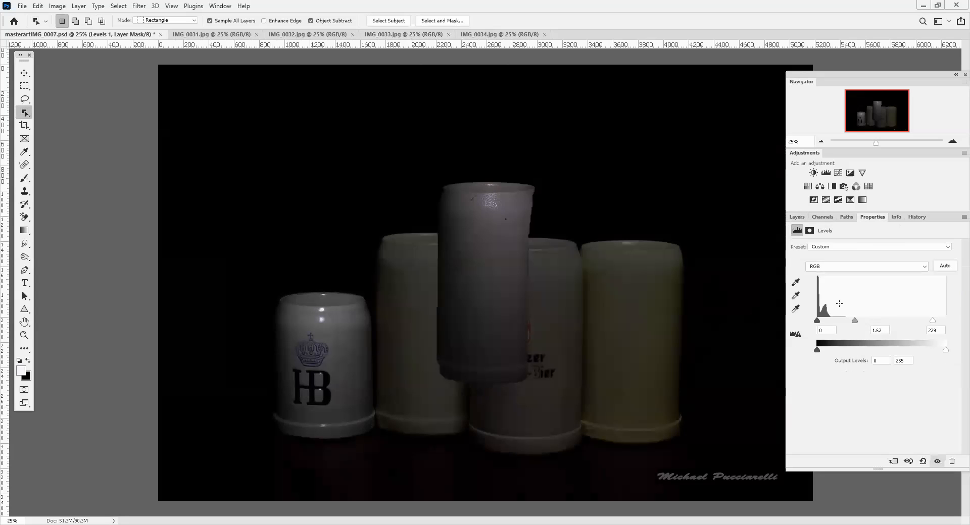
left_click(796, 217)
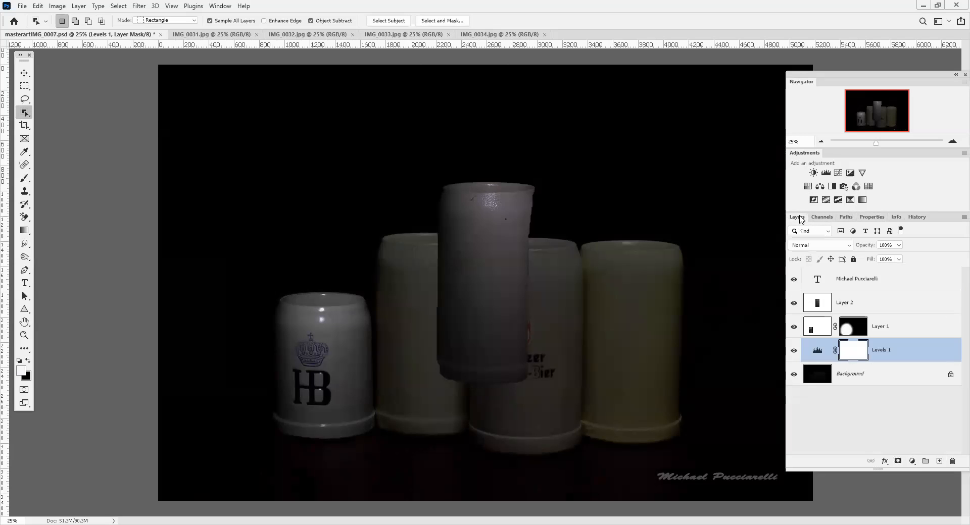
Step: Move the pasted tall mug over its background counterpart beside the small mug and scale it to 101.50%
left_click(24, 73)
left_click_drag(450, 267, 394, 317)
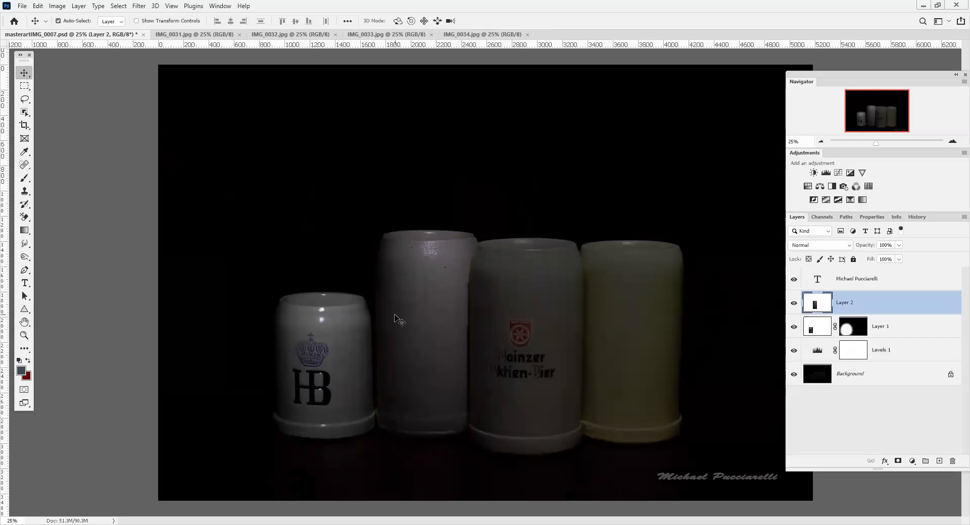
key("ctrl+t")
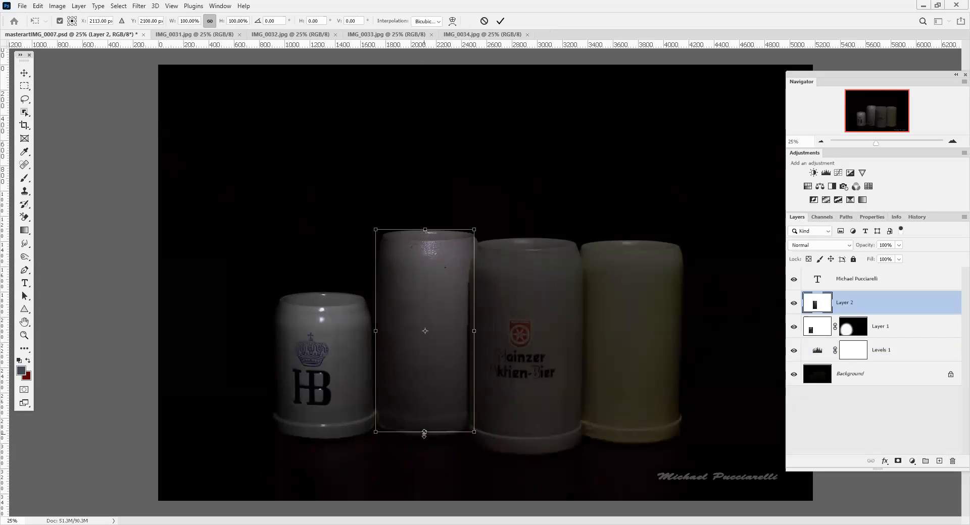
left_click_drag(424, 433, 424, 436)
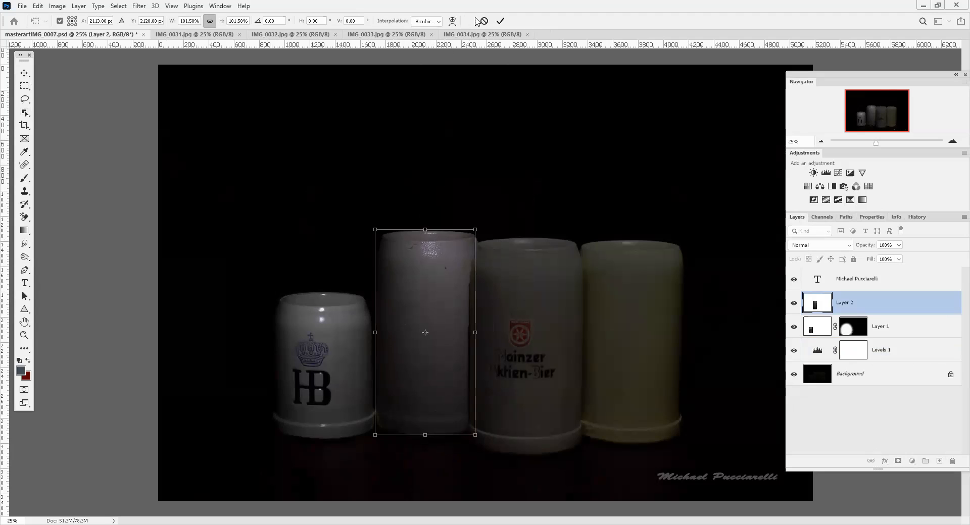
left_click(500, 21)
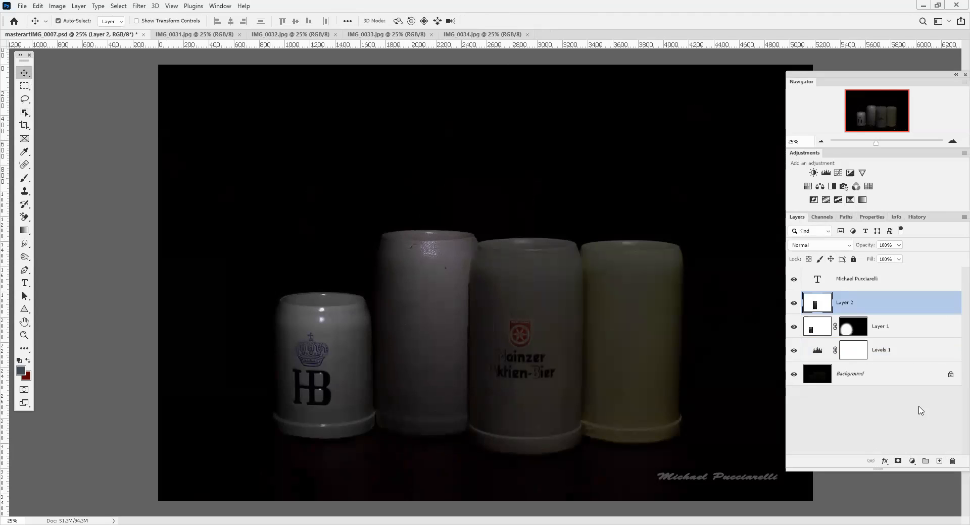
Step: Add a black, hide-all mask to Layer 2 and set the foreground colour to the grey 8a7f7f
left_click(897, 461, "alt")
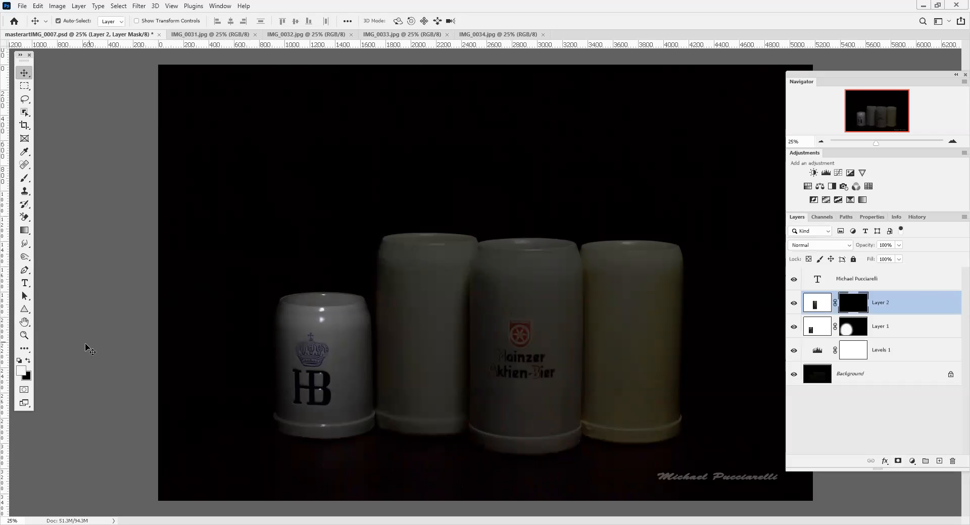
left_click(22, 371)
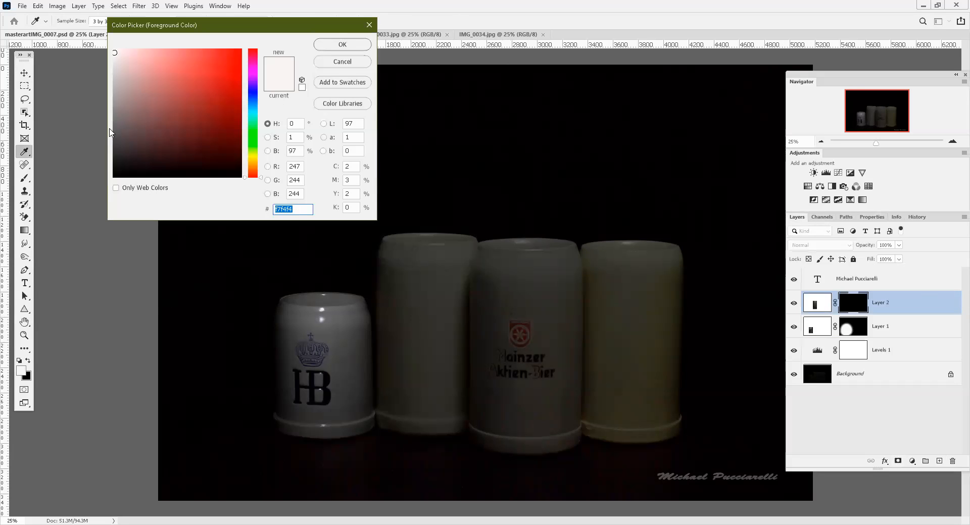
left_click(122, 119)
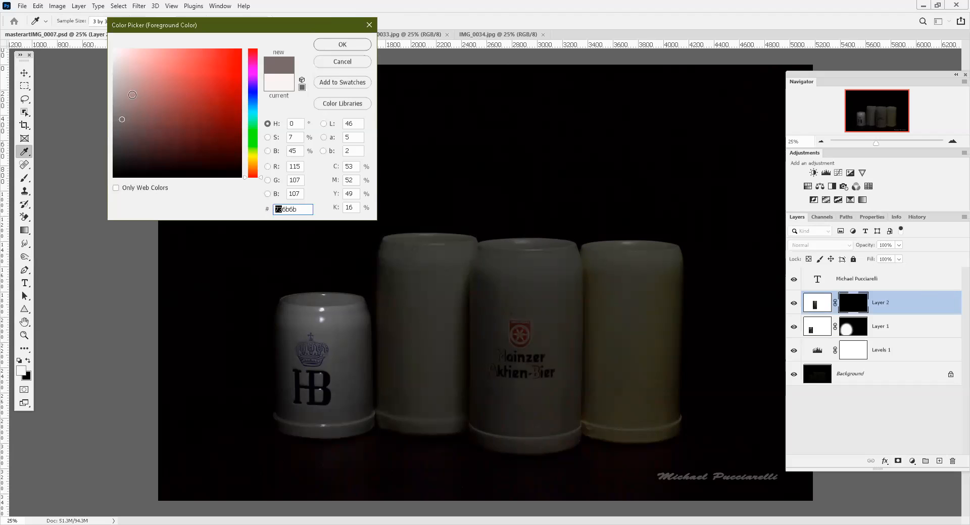
left_click(123, 108)
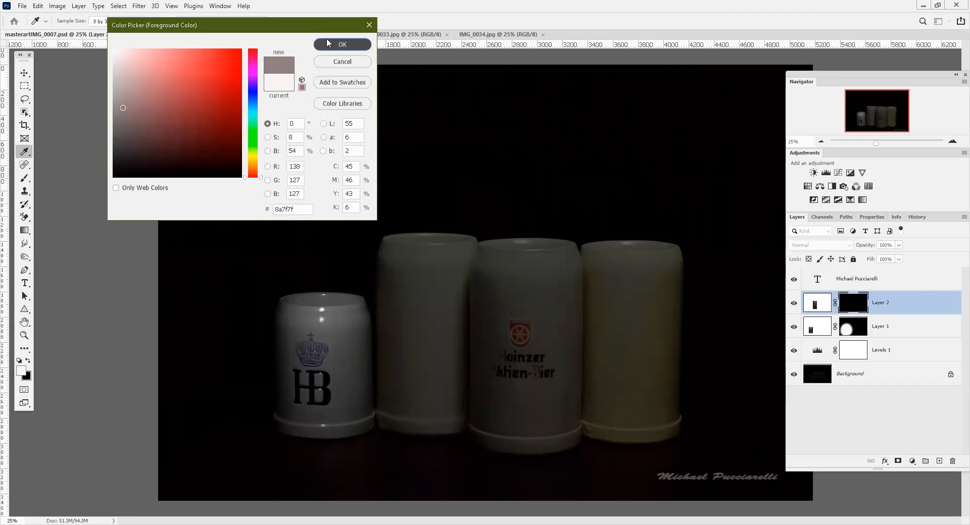
key("Return")
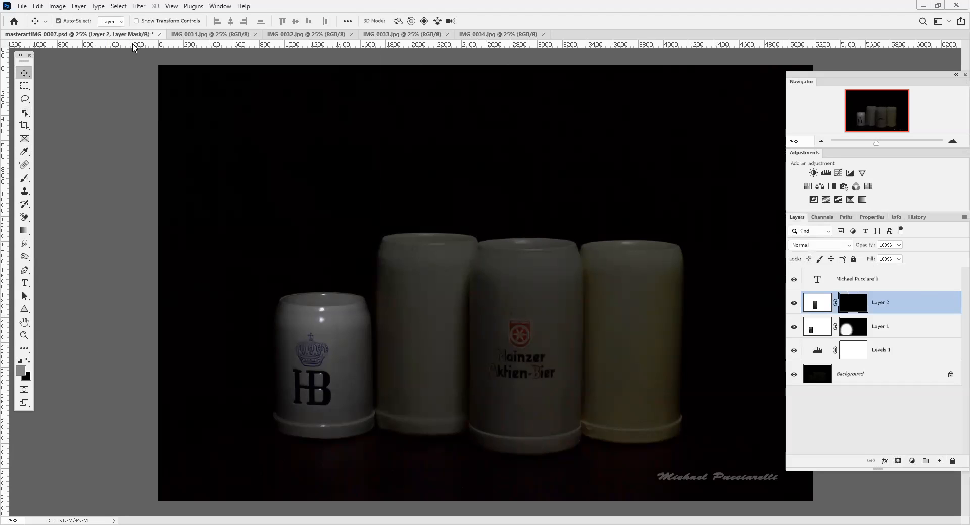
Step: Choose the Brush tool and set its blending mode to Screen
right_click(25, 178)
left_click(54, 177)
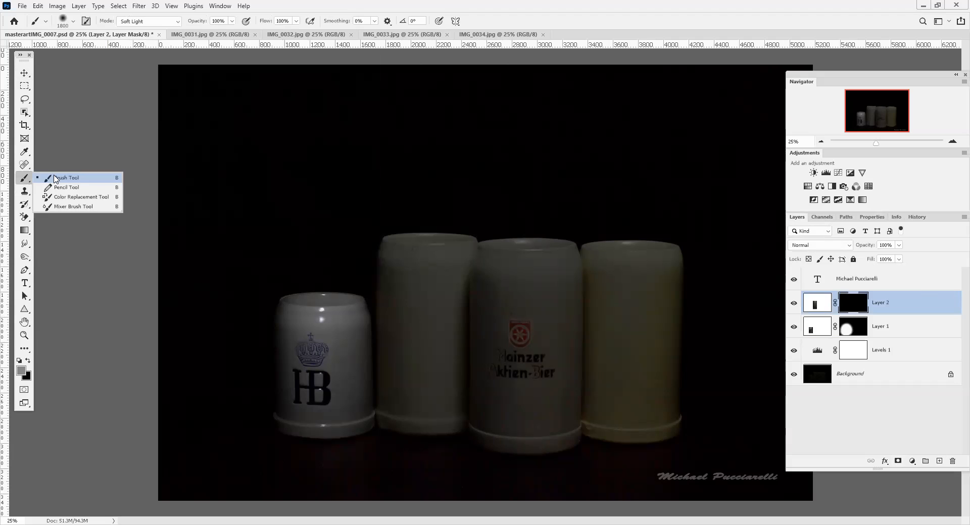
left_click(178, 22)
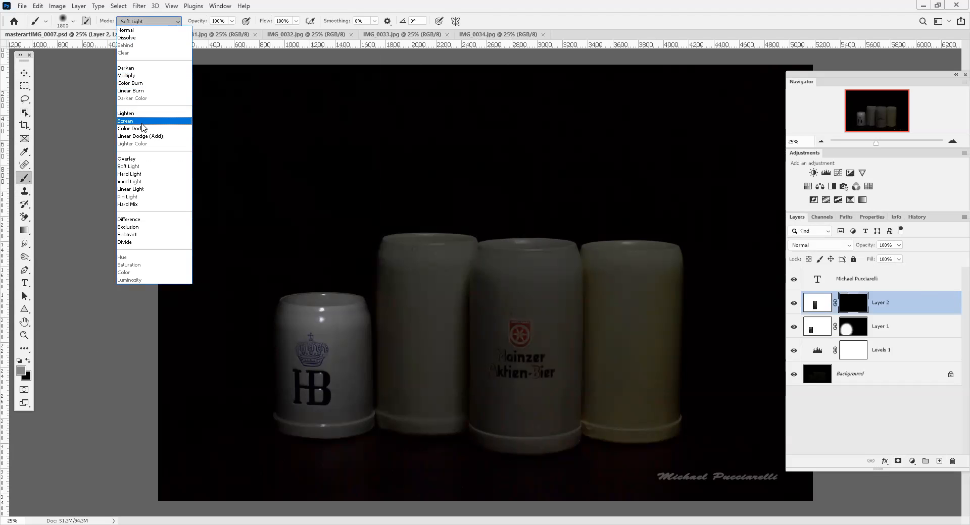
left_click(143, 121)
Step: Darken the background mugs by setting the Levels 1 midtones to 0.97
double_click(817, 351)
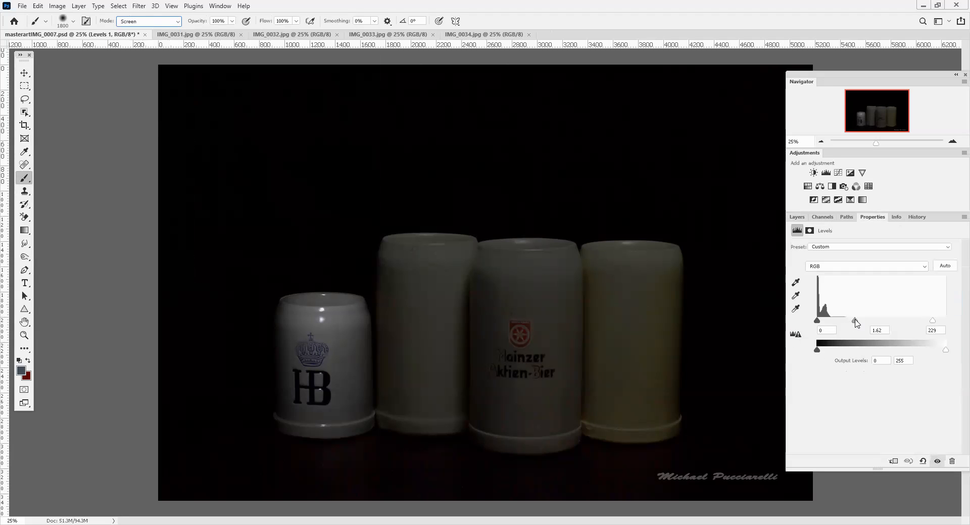
left_click_drag(855, 321, 876, 321)
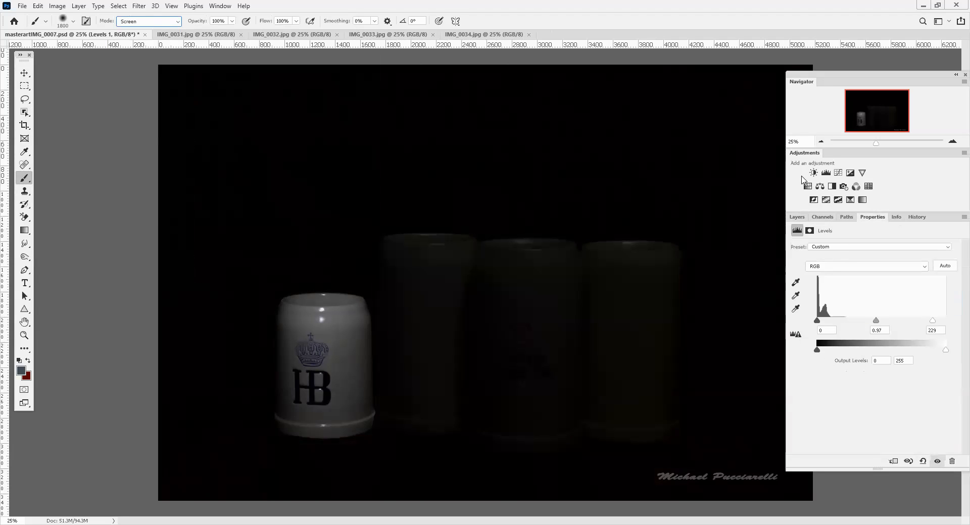
left_click(797, 217)
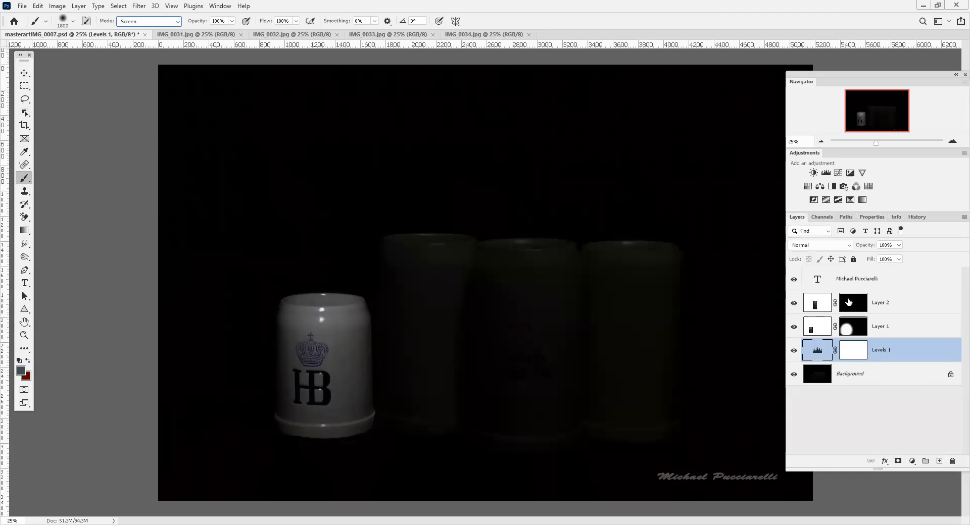
Step: Paint grey over the tall mug on the Layer 2 mask to partly reveal the brighter mug
left_click(846, 306)
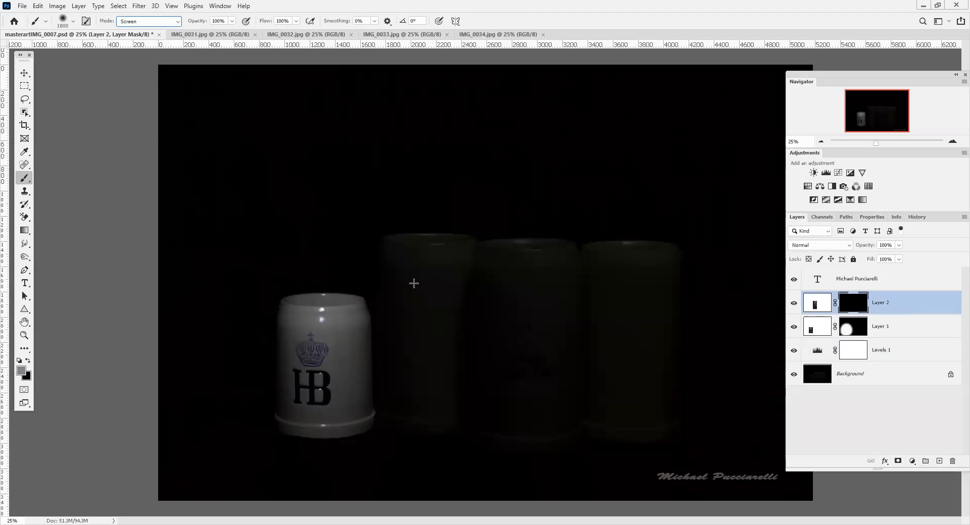
left_click(413, 322)
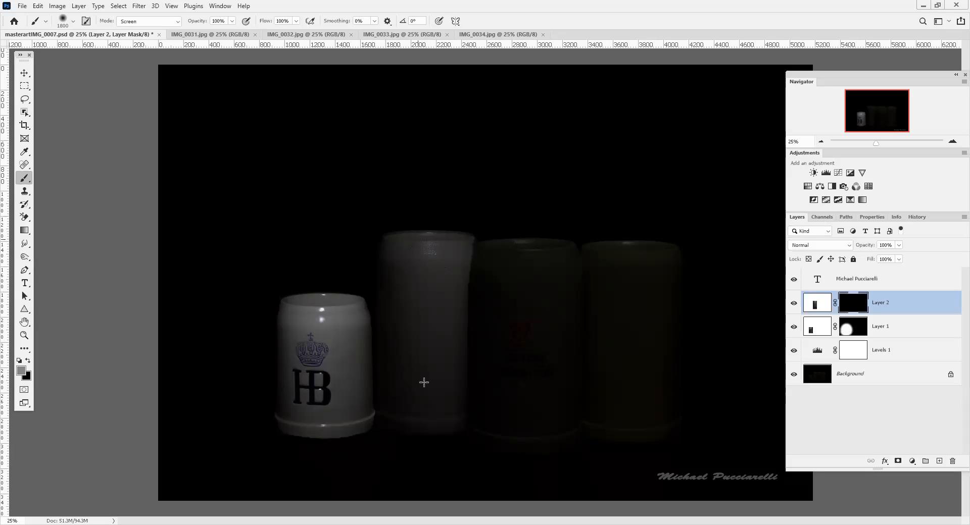
mouse_move(422, 416)
left_mouse_down()
mouse_move(435, 403)
mouse_move(405, 364)
left_mouse_up()
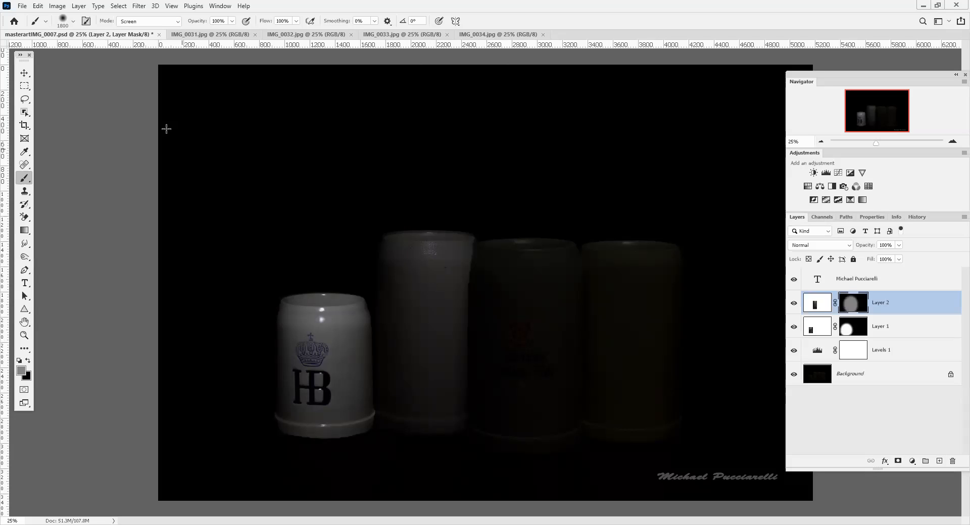
Step: Change the foreground colour to near white and set the brush's blending mode to Overlay
left_click(22, 373)
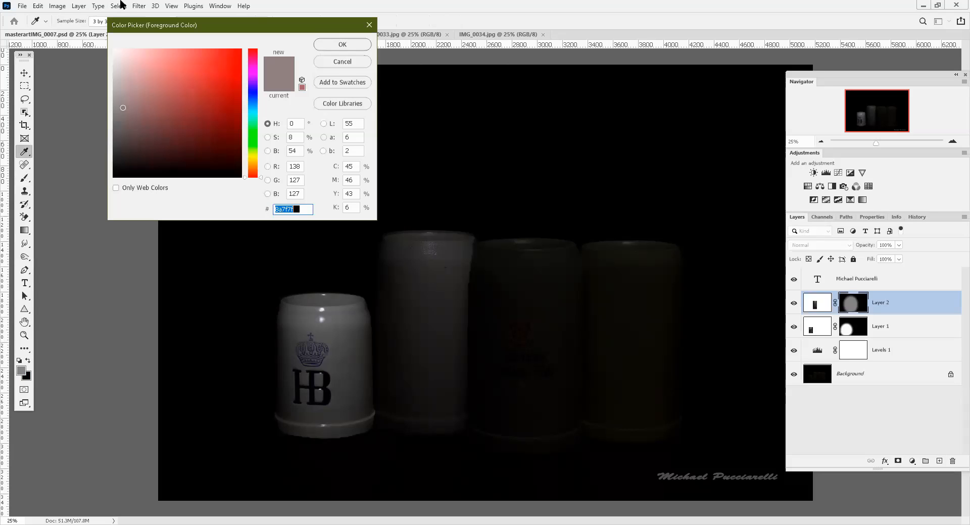
left_click(119, 55)
left_click(342, 49)
key("b")
left_click(177, 21)
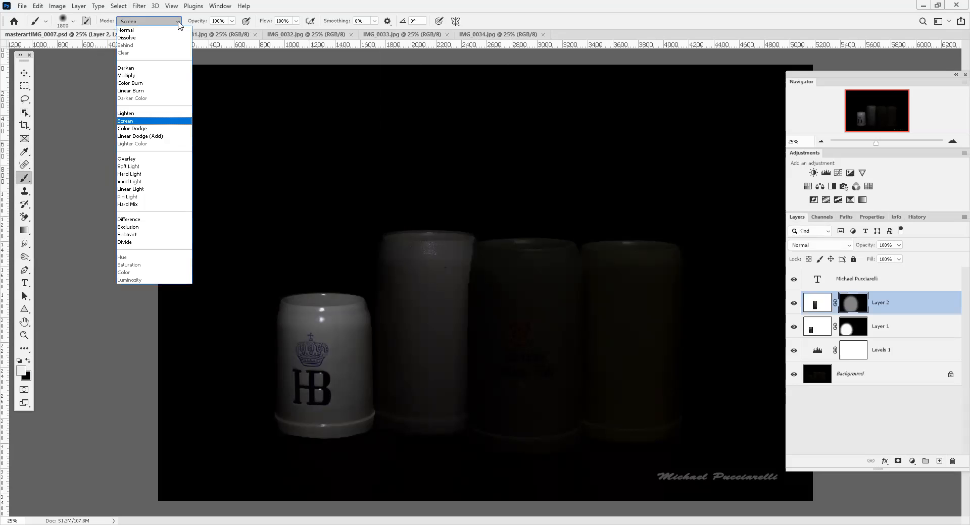
left_click(146, 159)
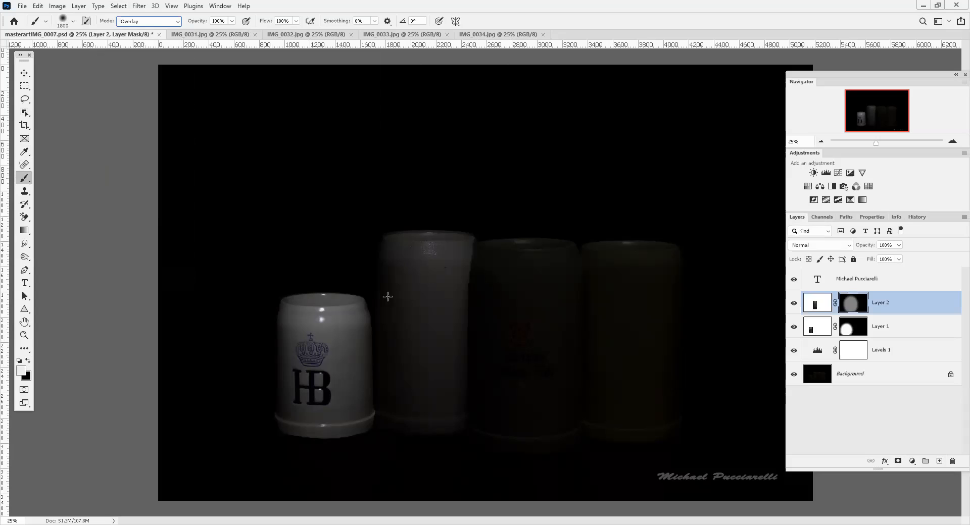
Step: Paint repeatedly over the tall mug on the Layer 2 mask with the near-white Overlay brush to brighten it
left_click(411, 332)
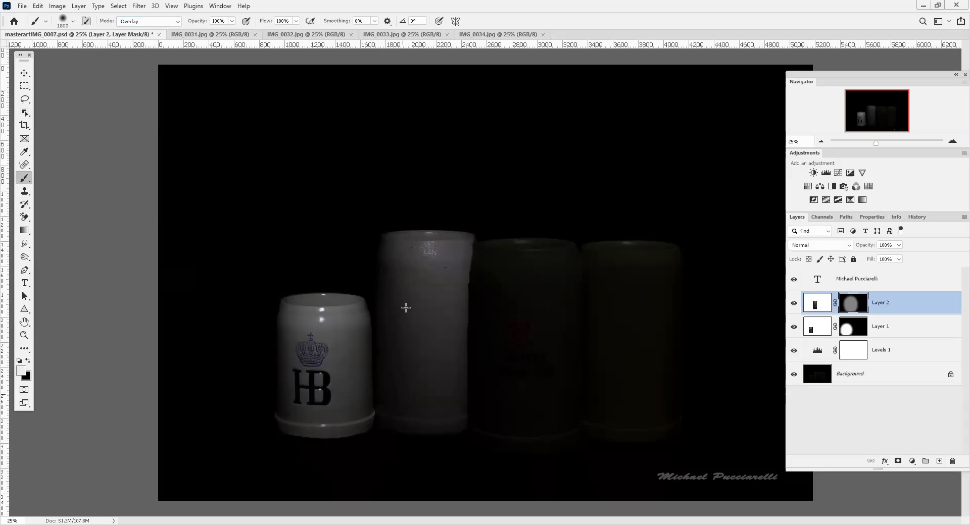
mouse_move(401, 239)
left_mouse_down()
mouse_move(405, 355)
mouse_move(468, 288)
mouse_move(385, 314)
left_mouse_up()
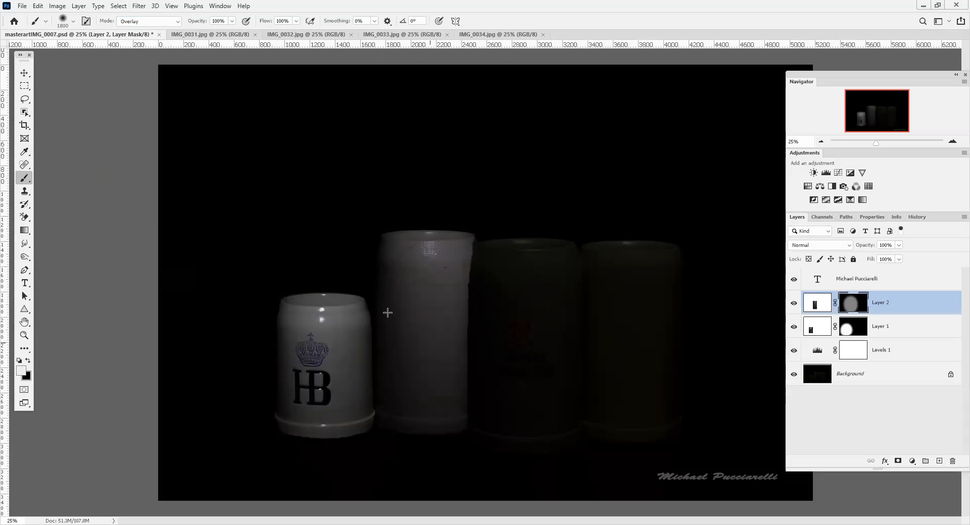
left_click(178, 22)
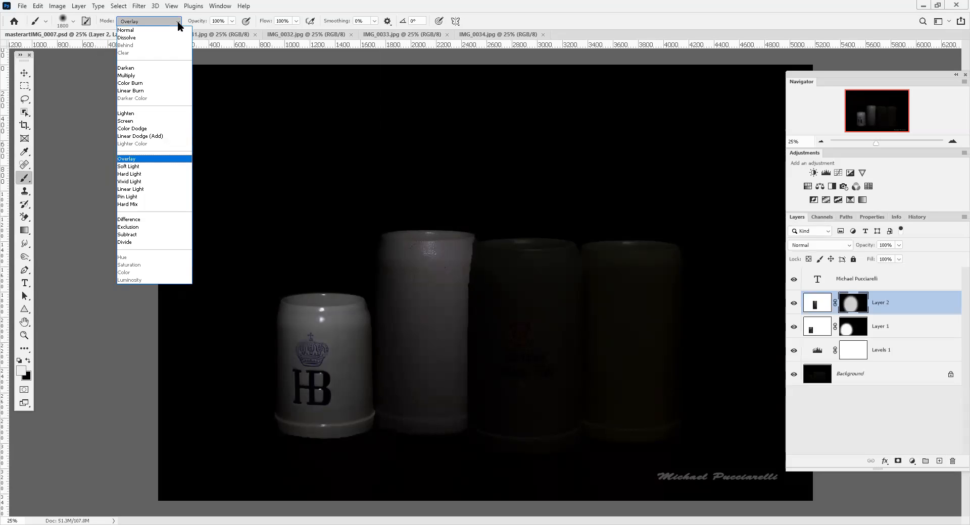
left_click(128, 166)
mouse_move(402, 258)
left_mouse_down()
mouse_move(414, 397)
mouse_move(457, 266)
left_mouse_up()
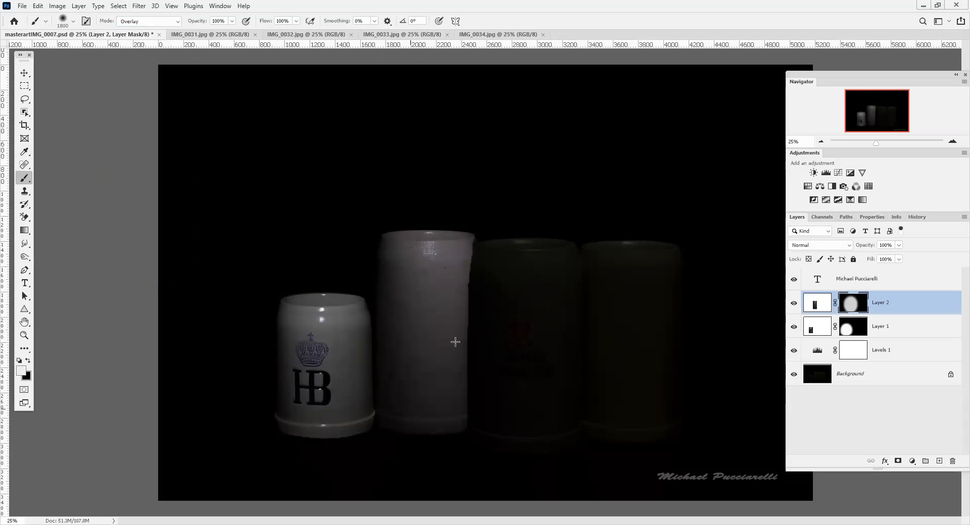
mouse_move(454, 285)
left_mouse_down()
mouse_move(463, 351)
mouse_move(448, 363)
left_mouse_up()
Step: Clear the selection in IMG_0033.jpg and switch to IMG_0032.jpg
left_click(482, 36)
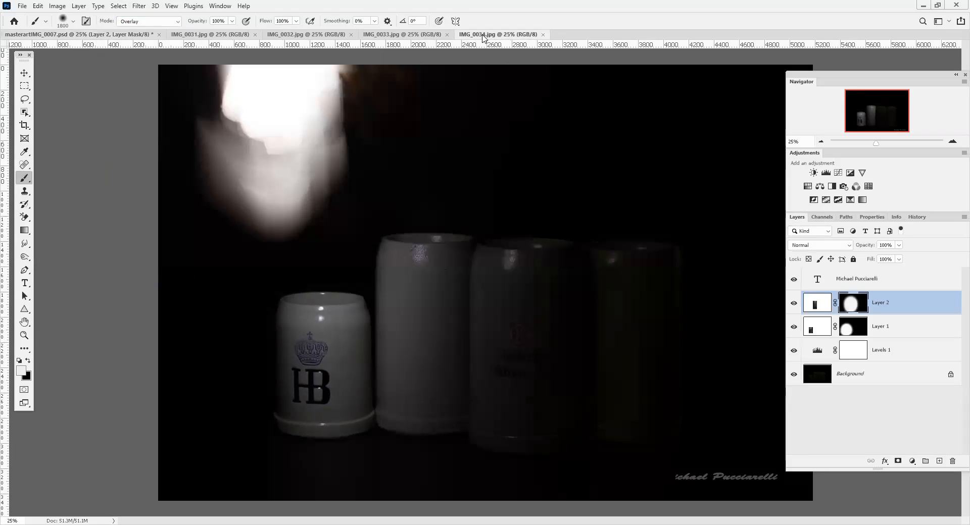
left_click(417, 34)
key("ctrl+d")
left_click(326, 35)
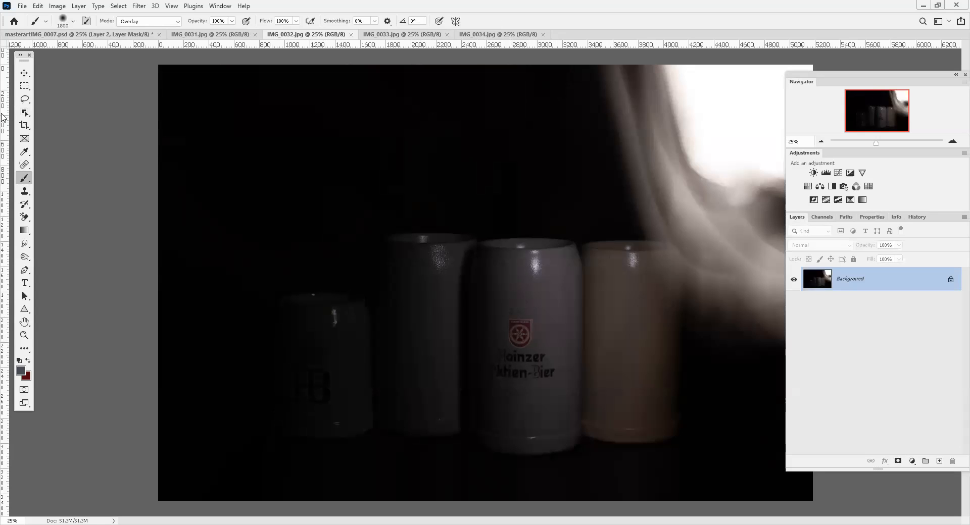
Step: Select the Mainzer Aktien-Bier mug in IMG_0032.jpg with Object Selection and paste it into masterartIMG_0007.psd
left_click_drag(24, 115, 66, 113)
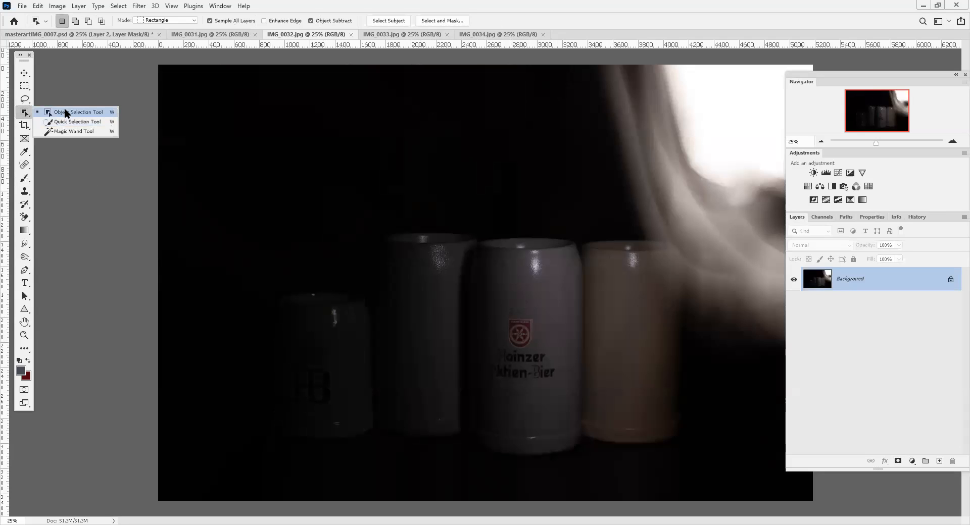
left_click_drag(475, 215, 583, 461)
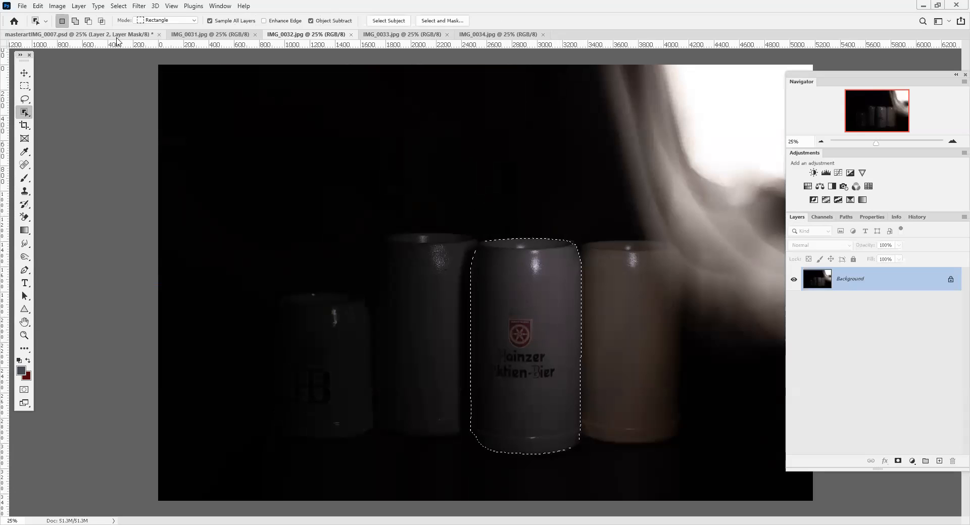
left_click(71, 34)
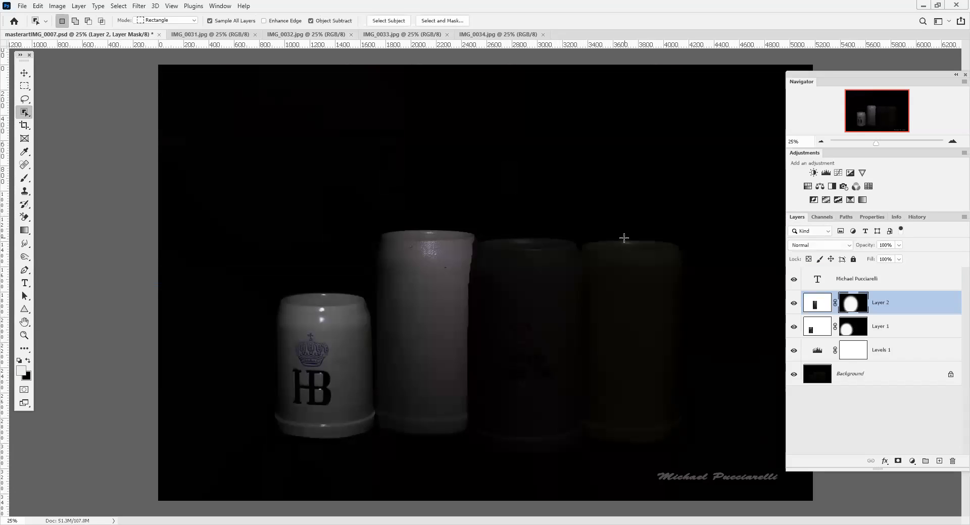
key("ctrl+v")
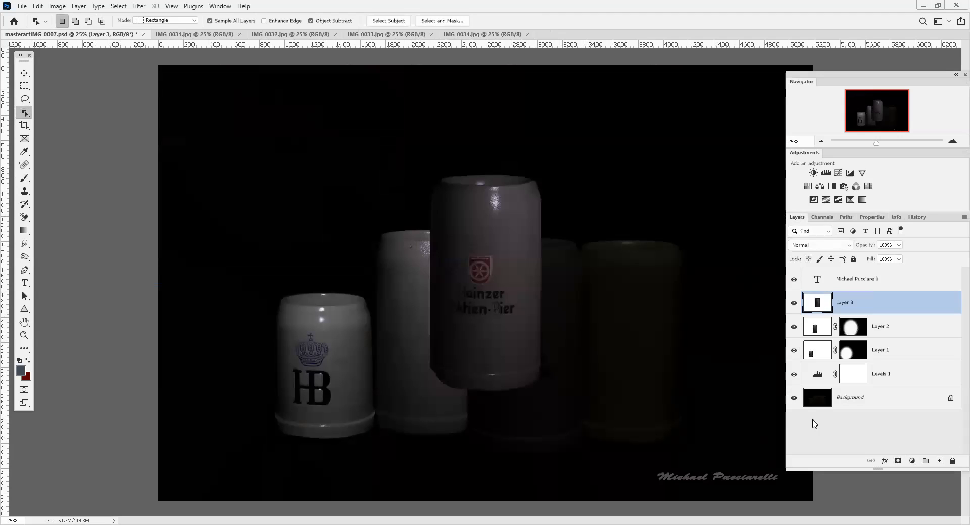
Step: Set the Levels 1 midtones to 1.74 and fit the pasted Mainzer mug over its background counterpart, enlarging it to 892 × 1728 px
double_click(818, 377)
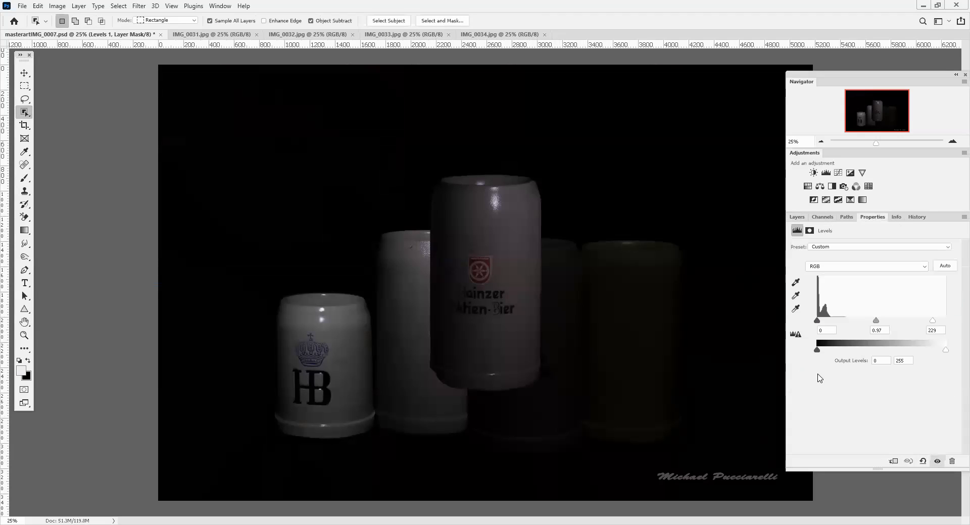
left_click_drag(877, 324, 852, 322)
left_click(24, 72)
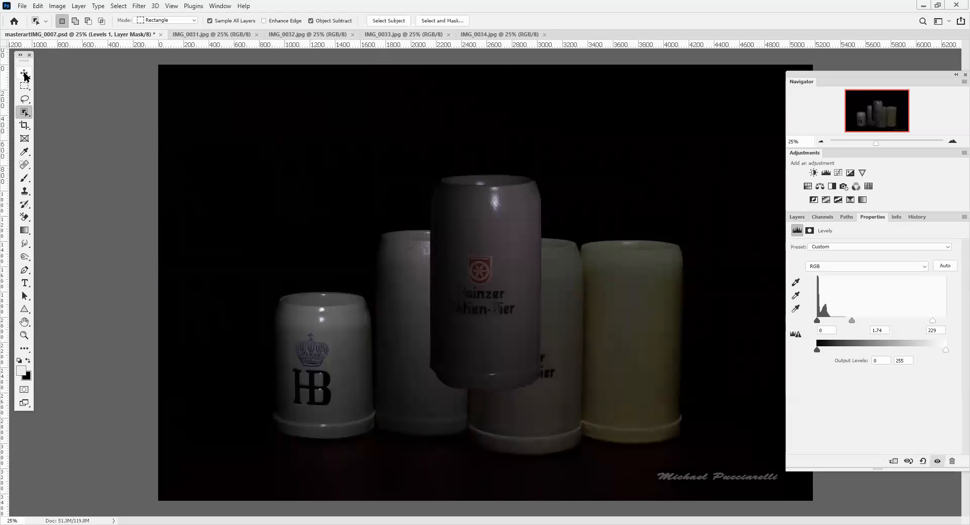
left_click_drag(450, 230, 485, 282)
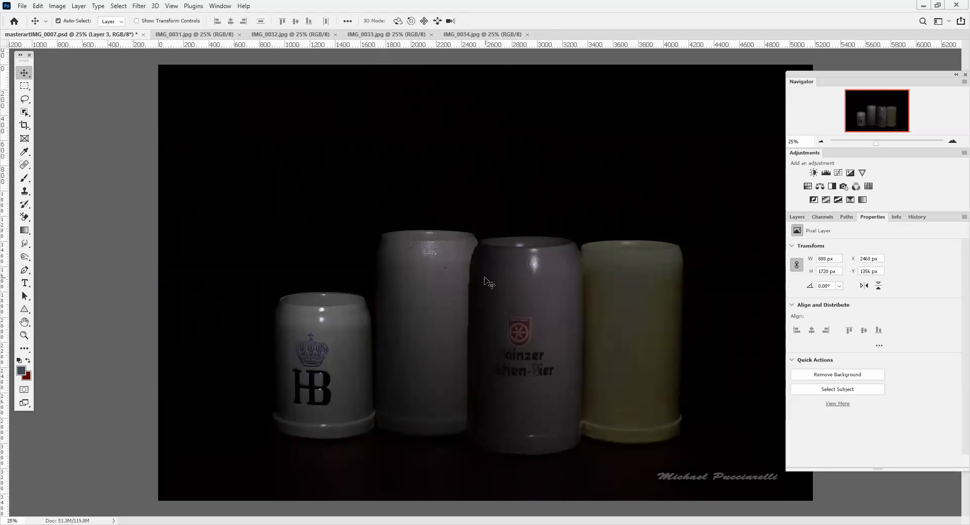
key("ctrl+t")
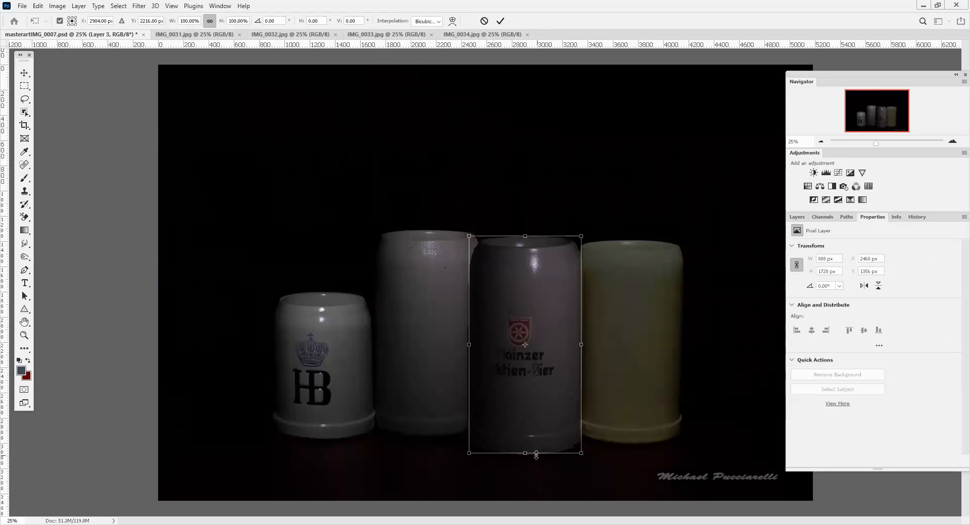
left_click_drag(525, 454, 525, 455)
left_click(500, 21)
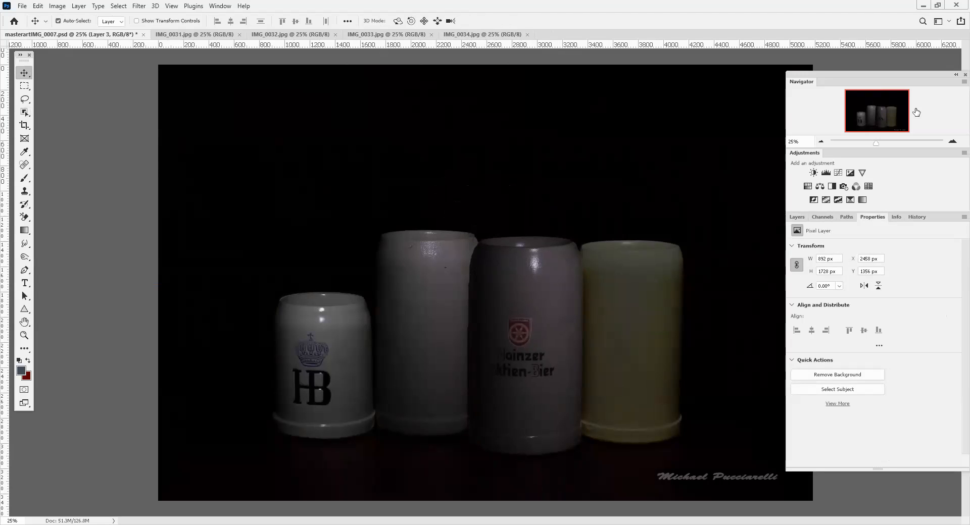
Step: Add a black layer mask hiding Layer 3 and set the Levels 1 midtones to 0.97
left_click(797, 218)
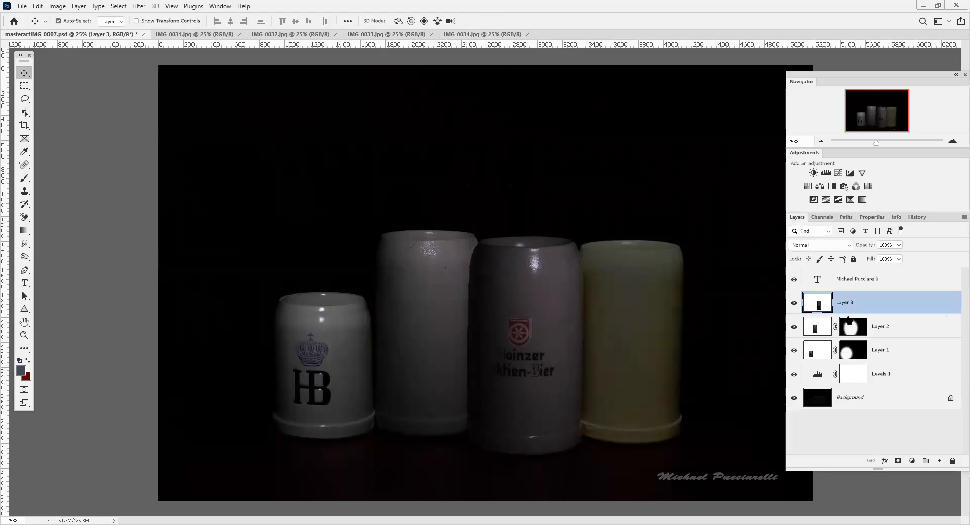
left_click(898, 462, "alt")
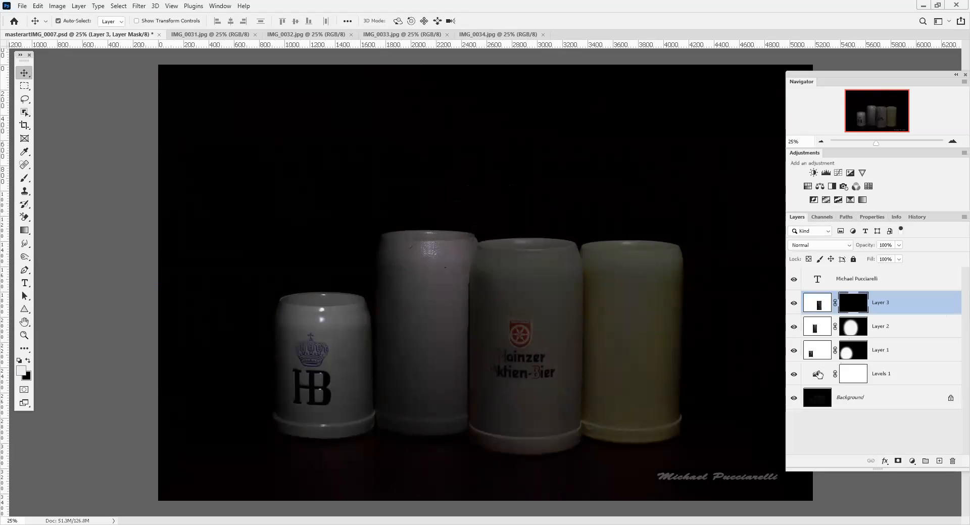
left_click(819, 373)
left_click_drag(851, 321, 877, 321)
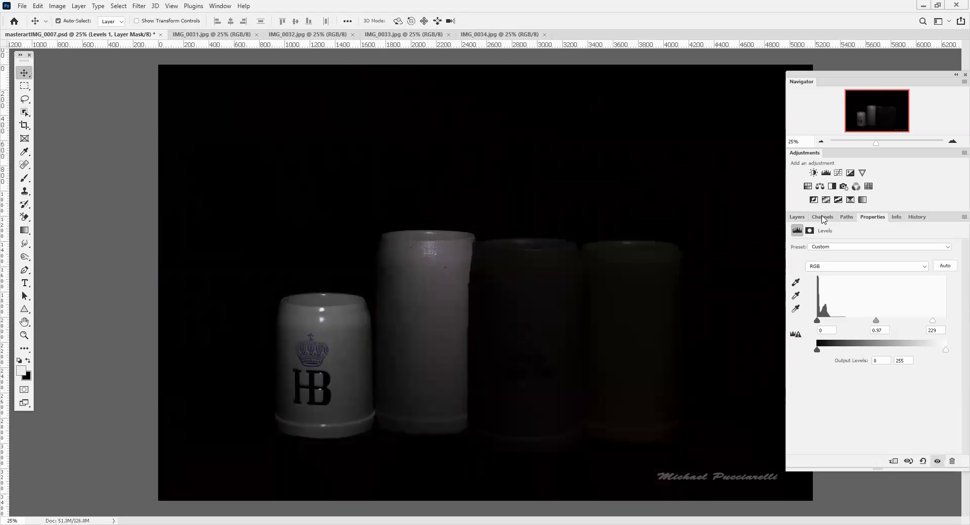
left_click(796, 222)
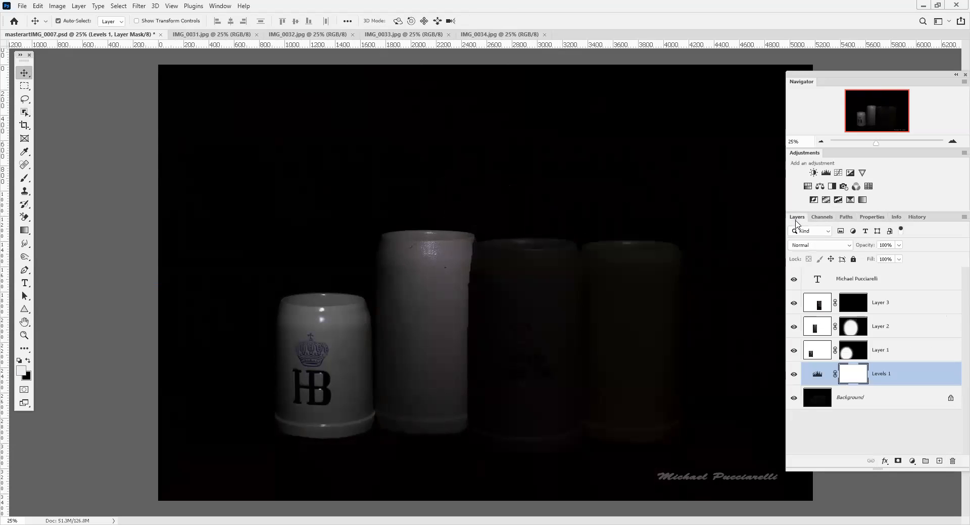
Step: Target the Layer 3 mask and set the foreground color to the mid grey 968a8a
left_click(849, 307)
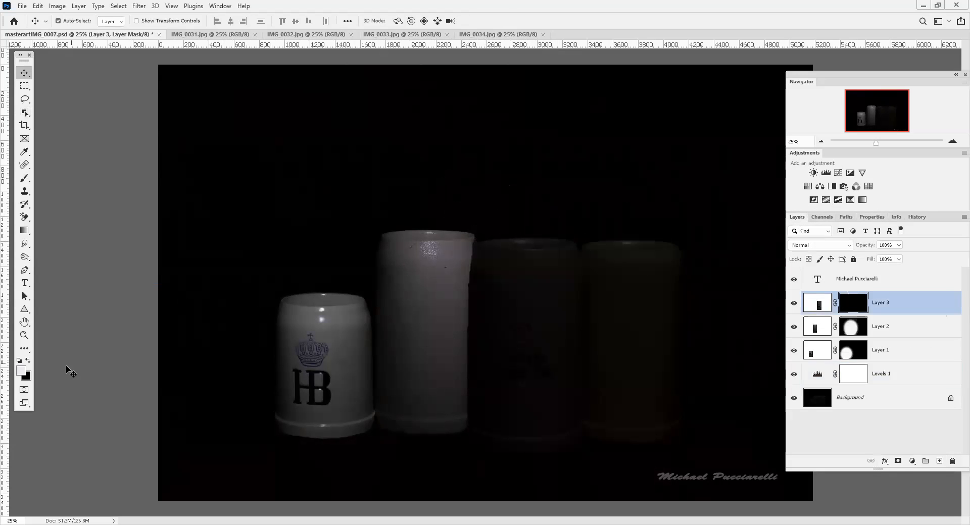
left_click(23, 372)
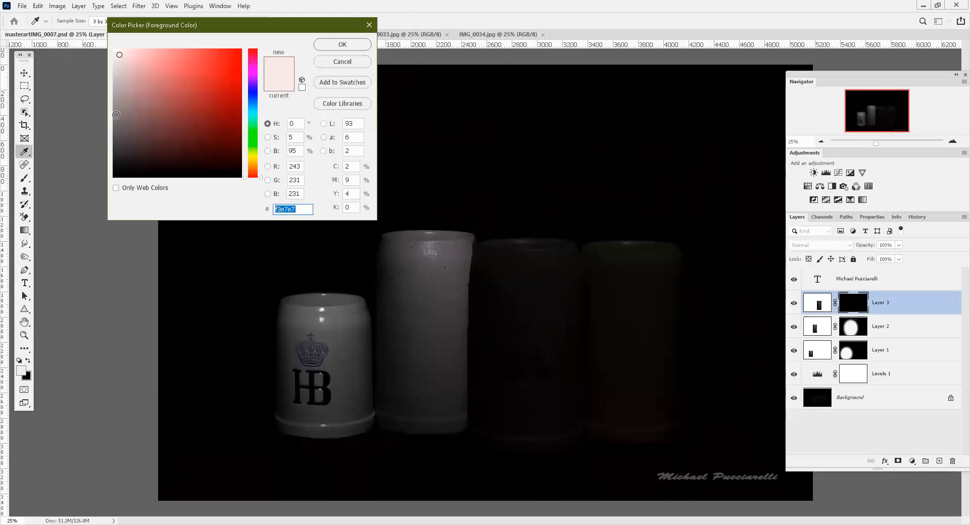
left_click(127, 112)
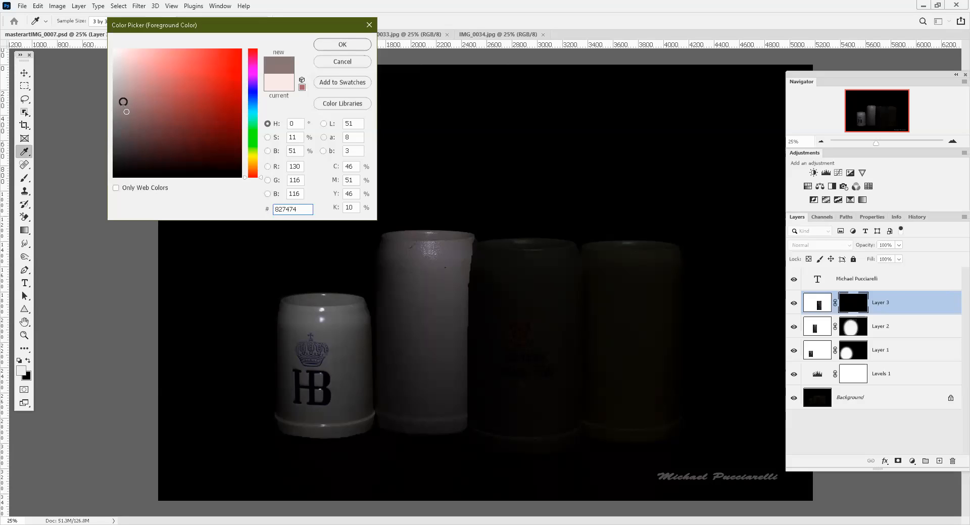
left_click(342, 44)
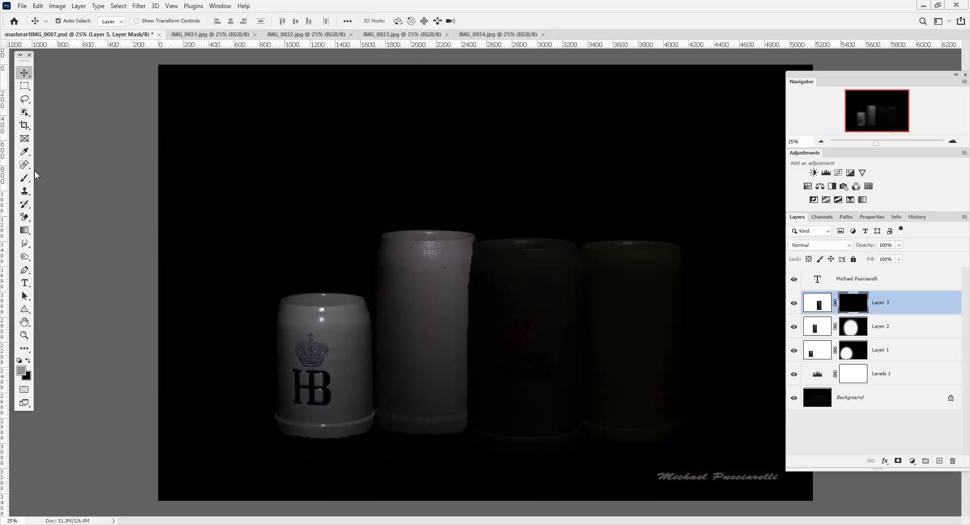
Step: Paint over the Mainzer mug on the Layer 3 mask with the Brush in Screen mode to partly reveal it
left_click_drag(24, 178, 55, 178)
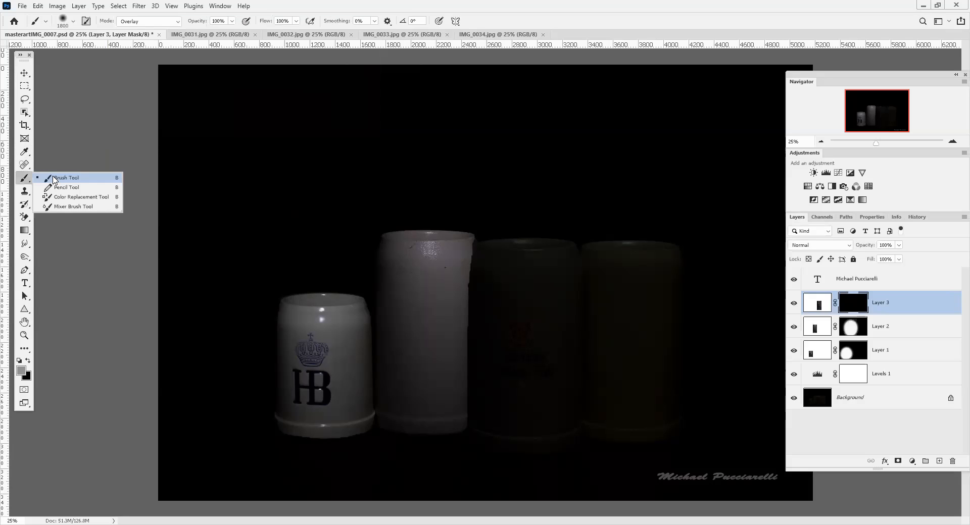
left_click(172, 21)
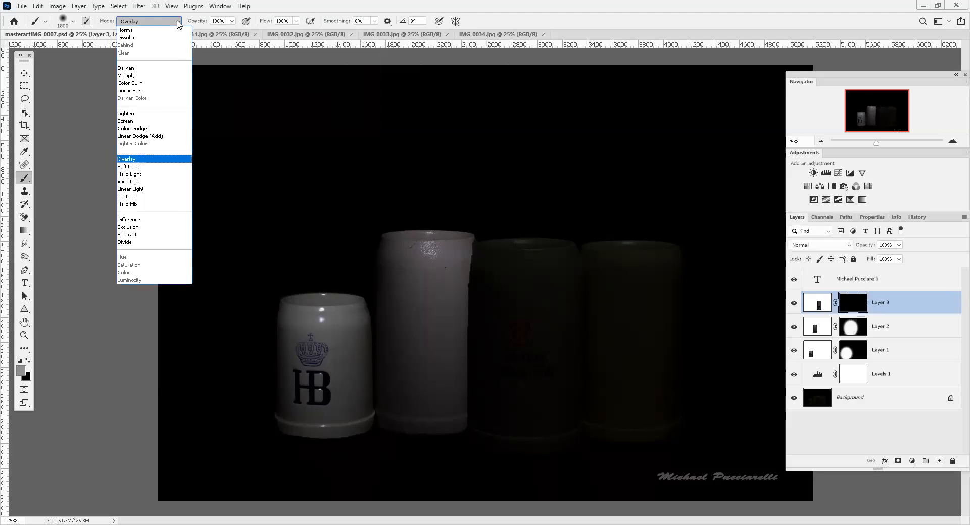
left_click(153, 122)
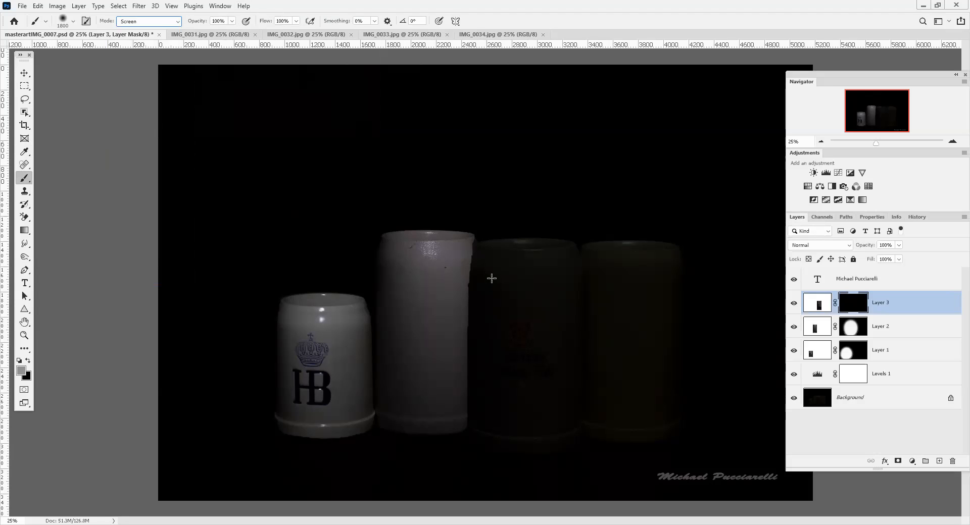
left_click(498, 304)
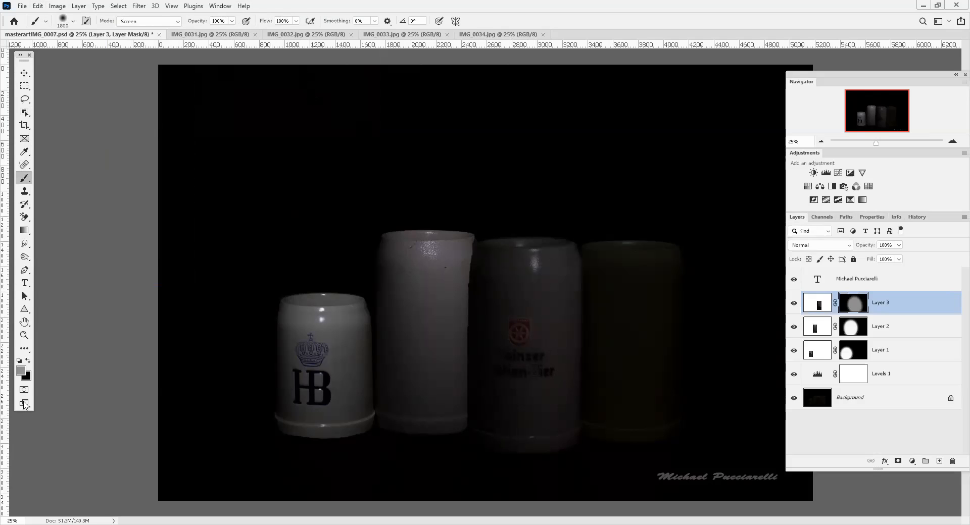
Step: Set the foreground color to the near-white f7eeee for the Brush
left_click(22, 373)
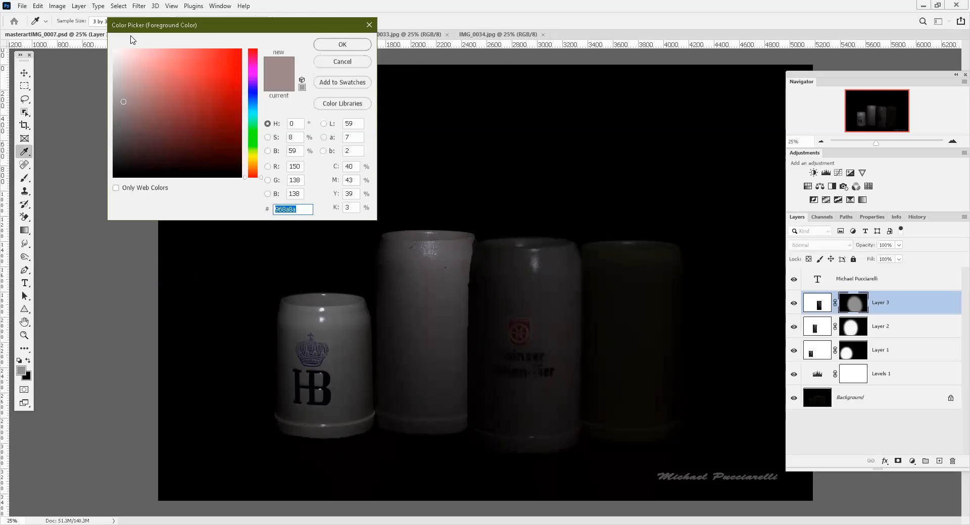
type("f7eeee")
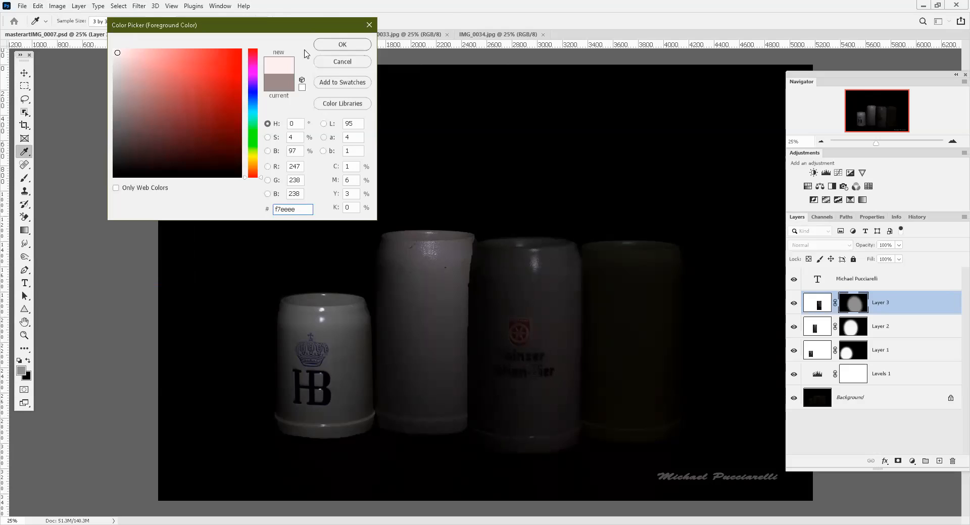
left_click(330, 48)
key("b")
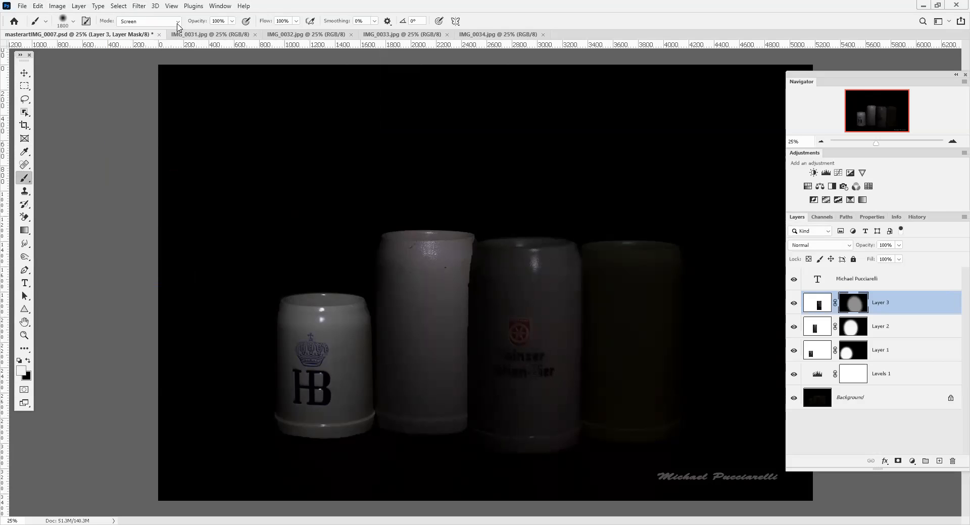
Step: Brighten the Mainzer mug by painting the Layer 3 mask in Overlay mode, and set the brush mode to Soft Light
left_click(149, 20)
left_click(161, 159)
left_click_drag(521, 282, 550, 340)
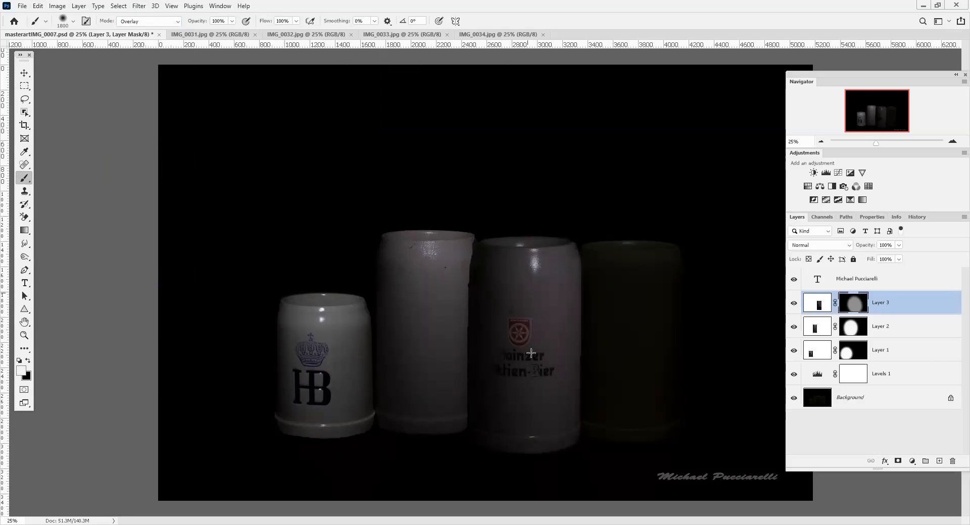
left_click(178, 22)
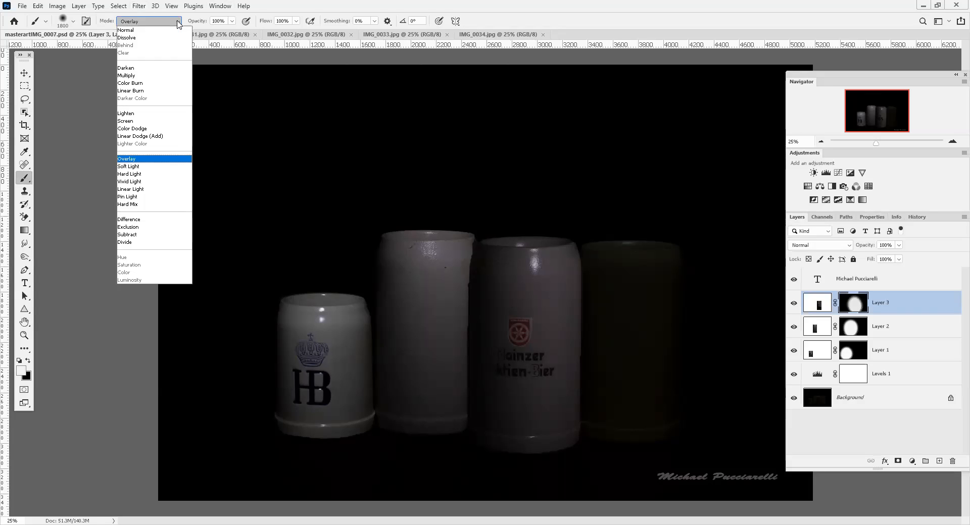
left_click(128, 166)
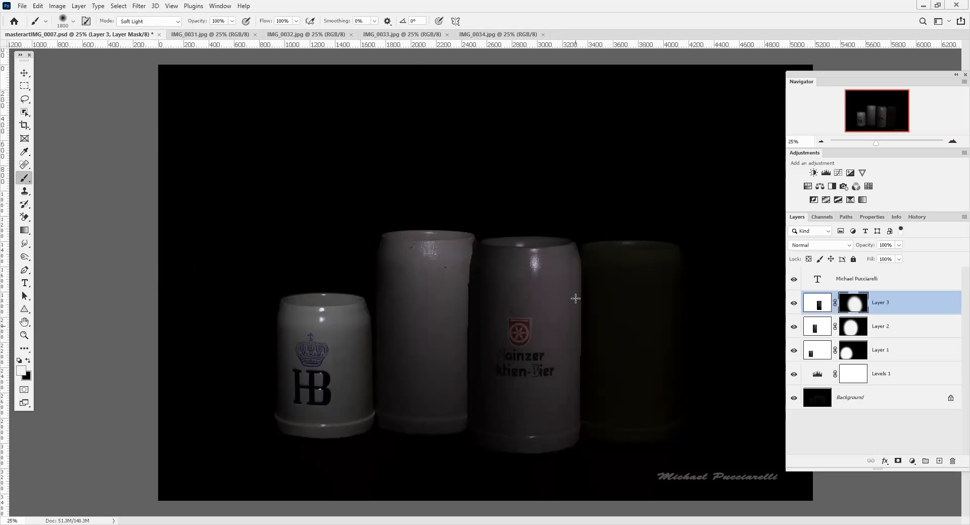
Step: Clear the selection in IMG_0032.jpg and switch to IMG_0031.jpg, where the rightmost mug is lit
left_click(469, 35)
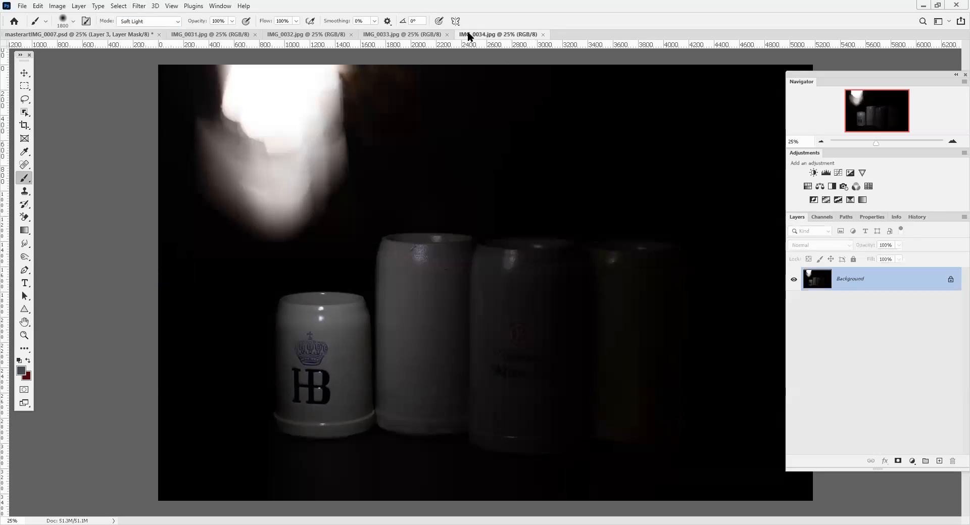
left_click(419, 34)
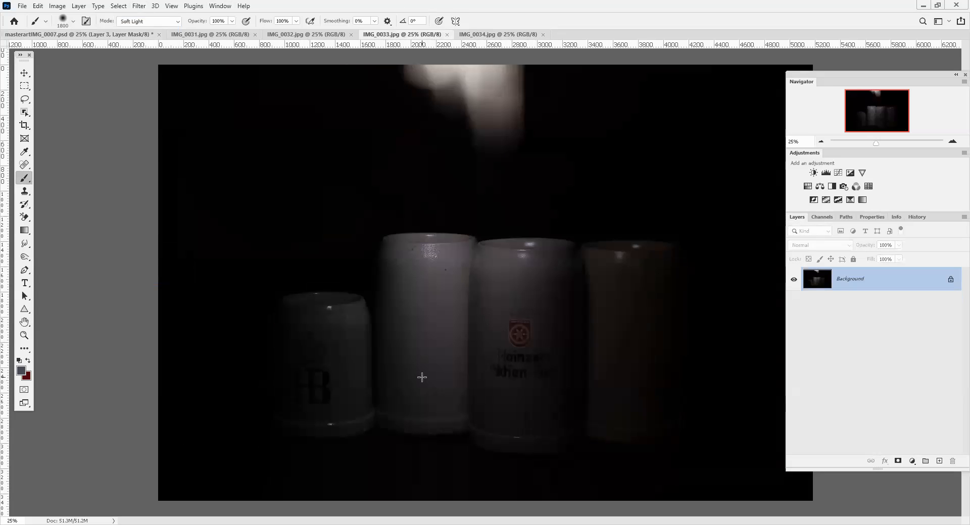
left_click(319, 35)
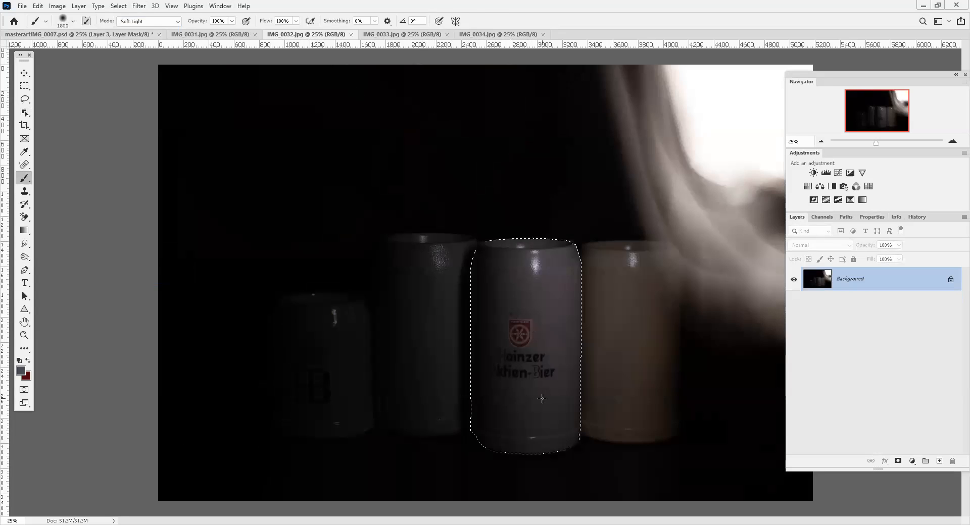
key("ctrl+d")
left_click(209, 34)
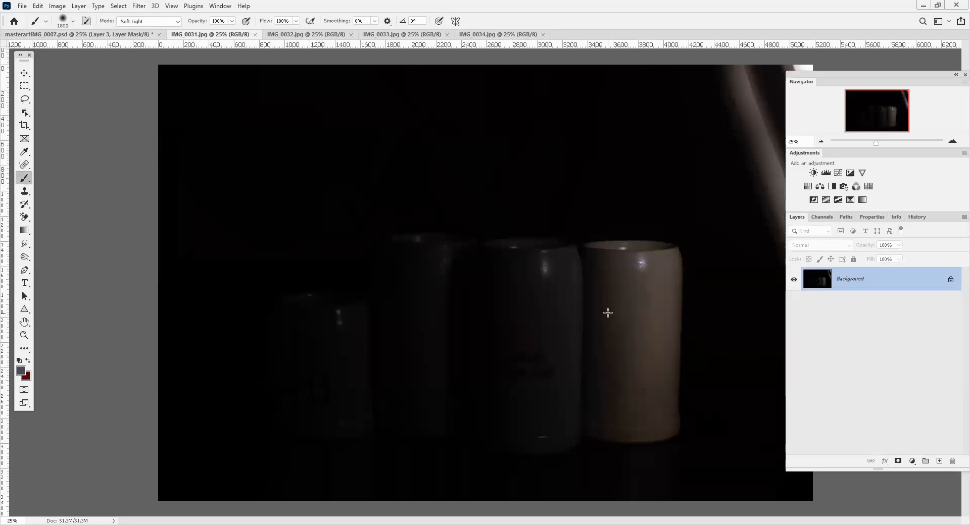
left_click(24, 112)
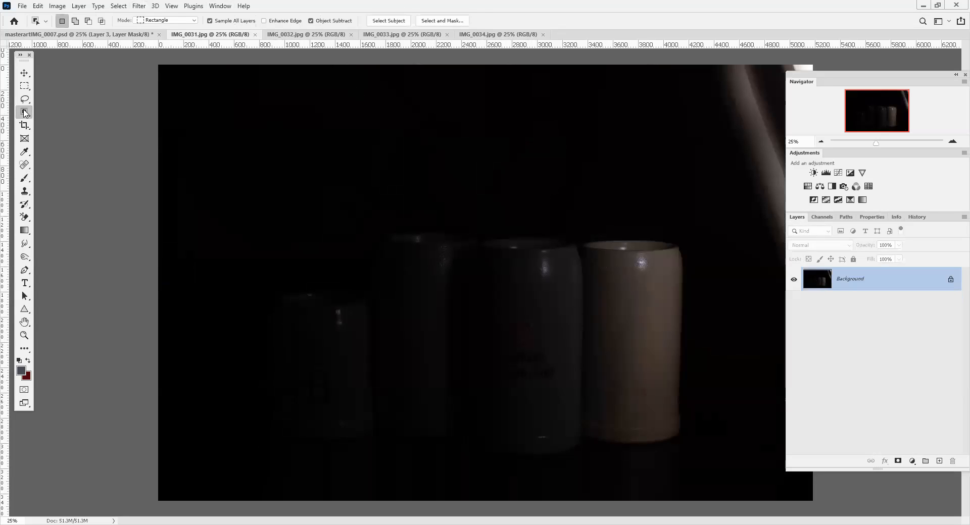
left_click(101, 121)
mouse_move(581, 224)
left_mouse_down()
mouse_move(655, 321)
mouse_move(680, 376)
mouse_move(688, 454)
left_mouse_up()
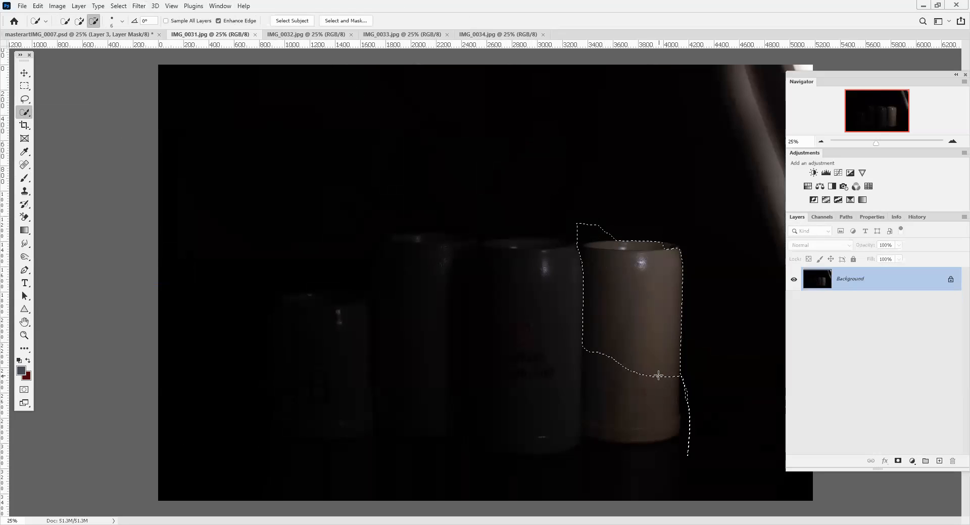
key("ctrl+d")
Step: Select the rightmost mug in IMG_0031.jpg with Object Selection and paste it into masterartIMG_0007.psd
right_click(24, 113)
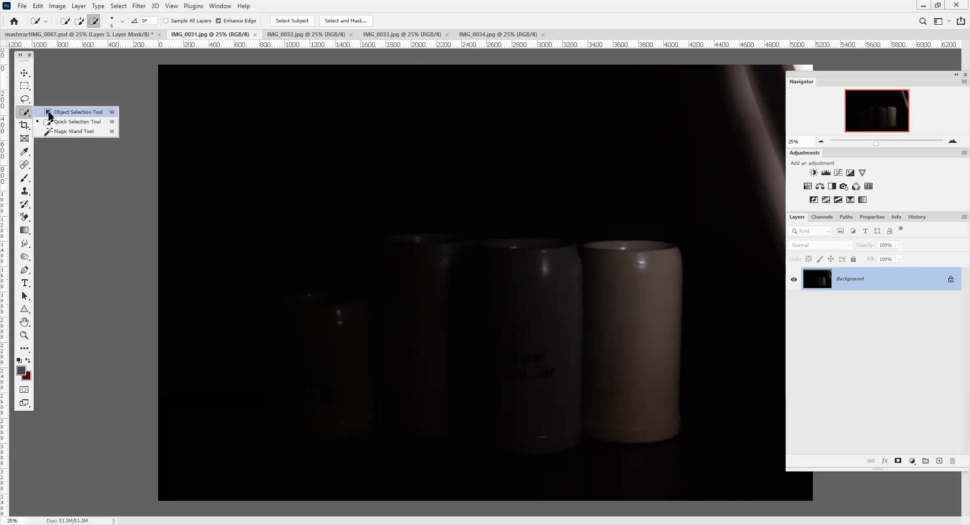
left_click(51, 113)
left_click_drag(568, 225, 690, 454)
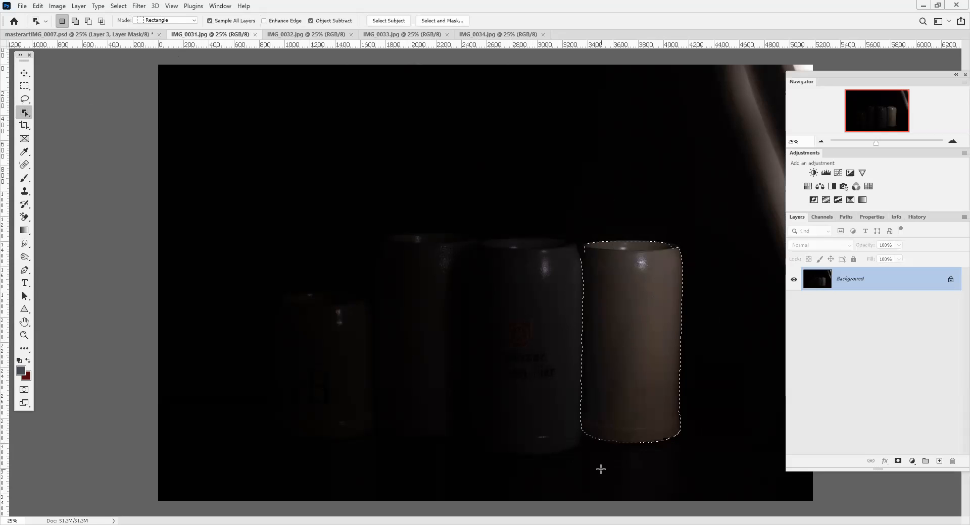
left_click(81, 35)
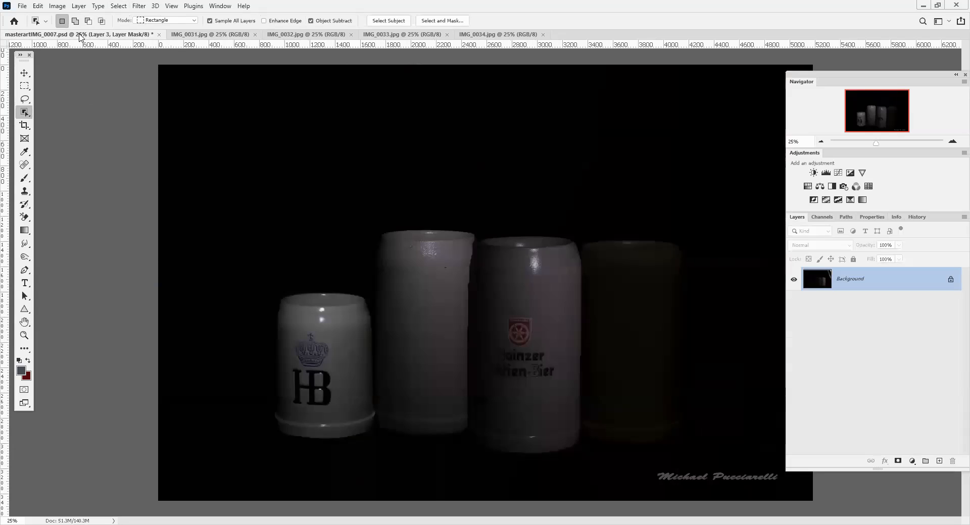
key("ctrl+v")
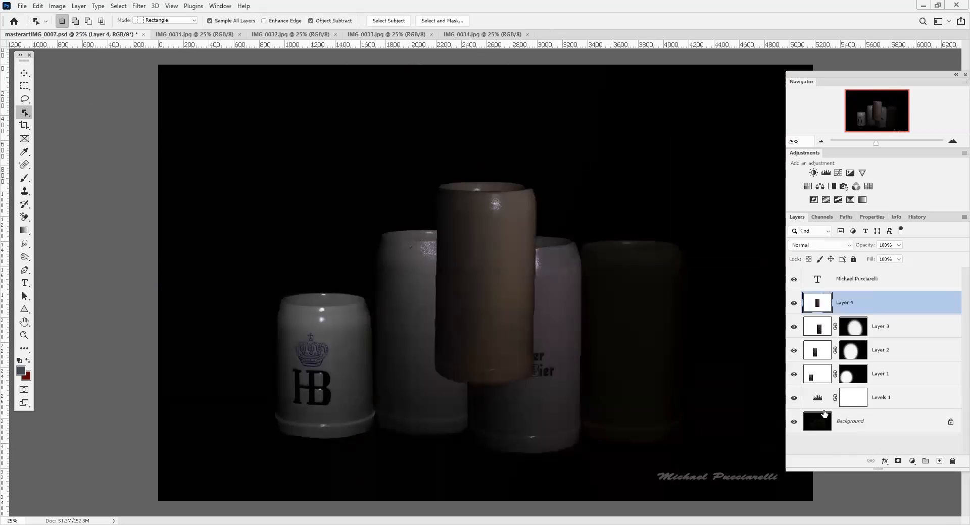
Step: Raise the Levels 1 midtones to 1.80 to brighten the background mugs for alignment
double_click(817, 399)
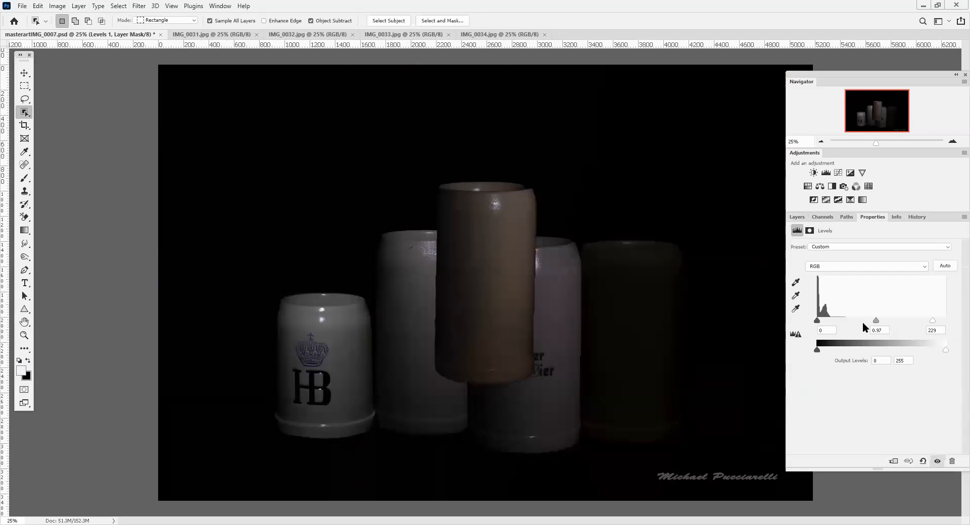
left_click_drag(875, 321, 851, 320)
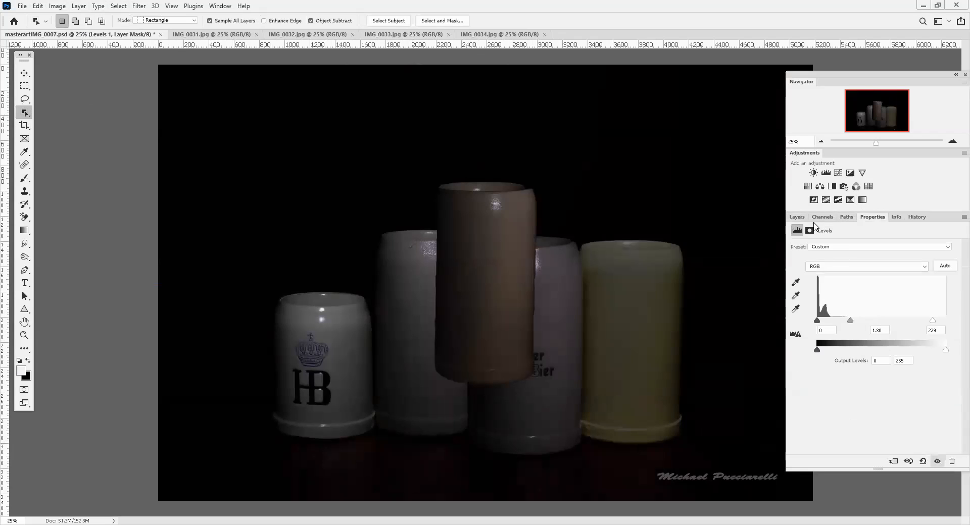
left_click(796, 217)
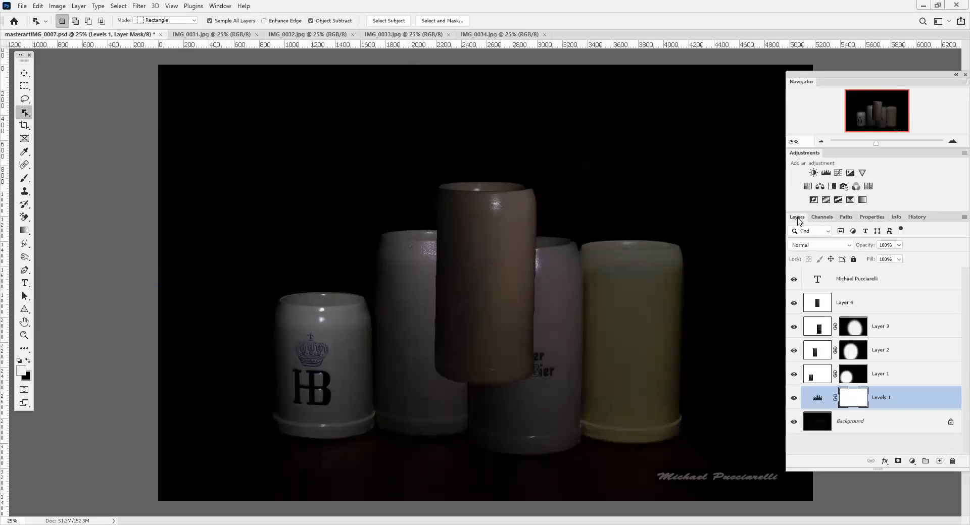
Step: Move the pasted Layer 4 mug over the rightmost background mug, scale it to 102.98%, and check its fit
left_click(847, 302)
left_click(24, 73)
left_click_drag(513, 249, 620, 299)
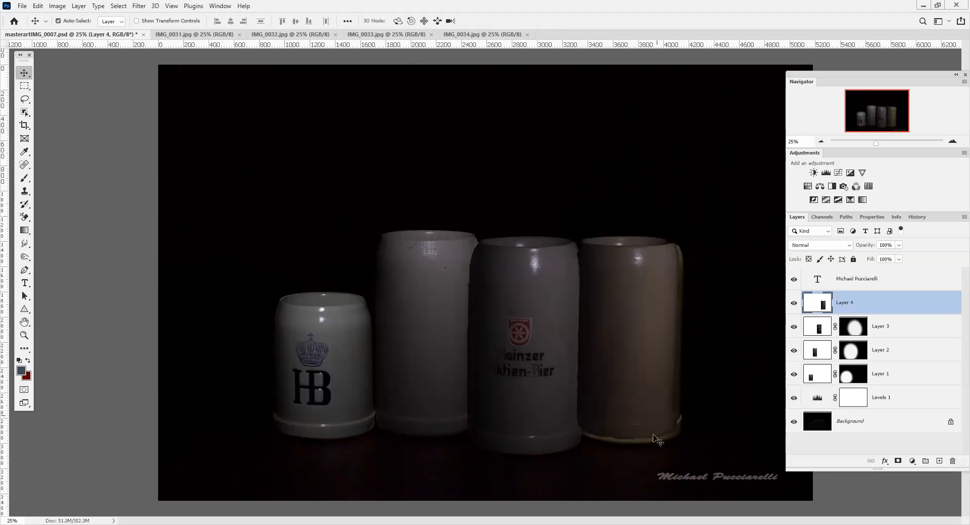
key("ctrl+t")
left_click_drag(628, 441, 626, 448)
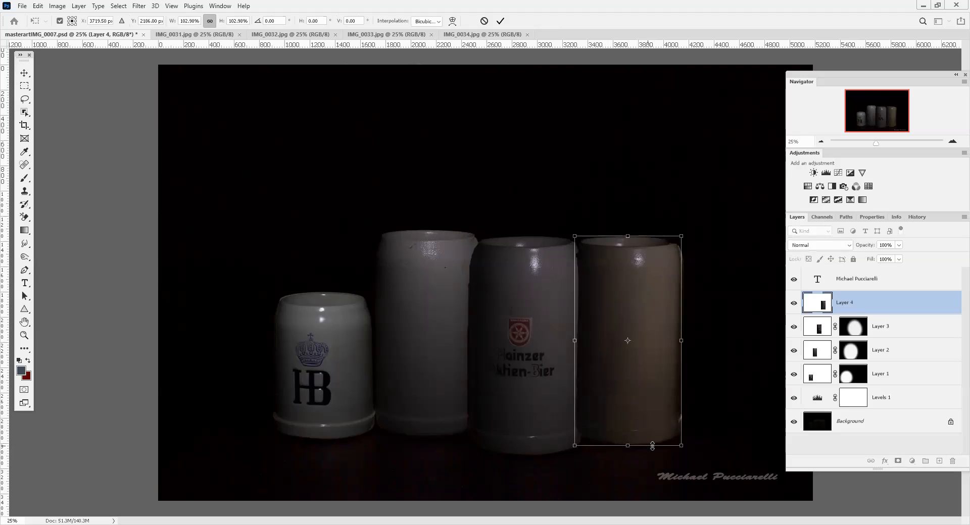
left_click(500, 21)
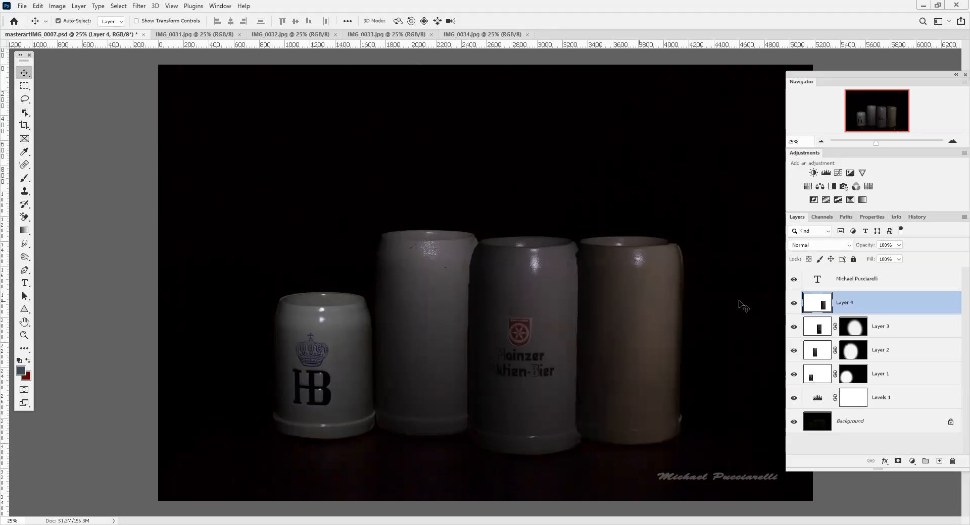
left_click(793, 304)
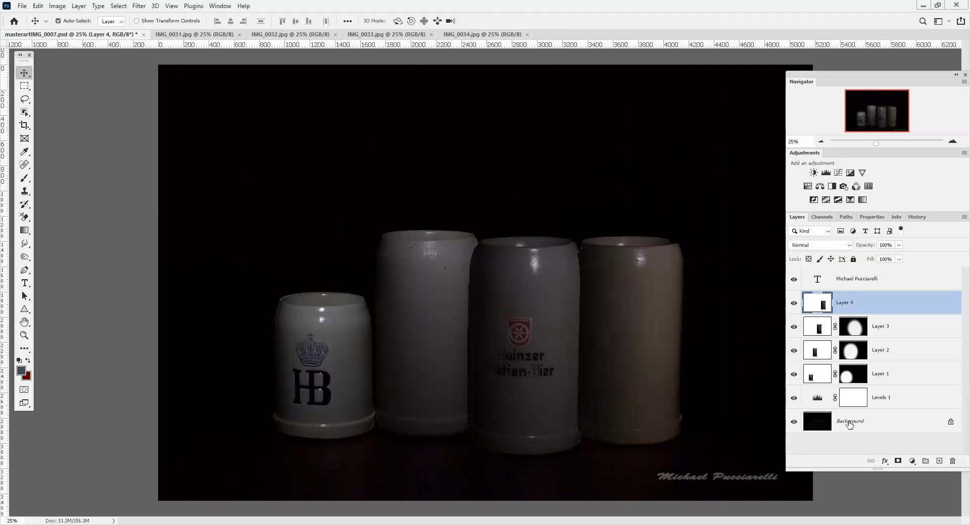
Step: Add a black layer mask to Layer 4 and lower the Levels 1 midtones to 0.68
left_click(898, 462, "alt")
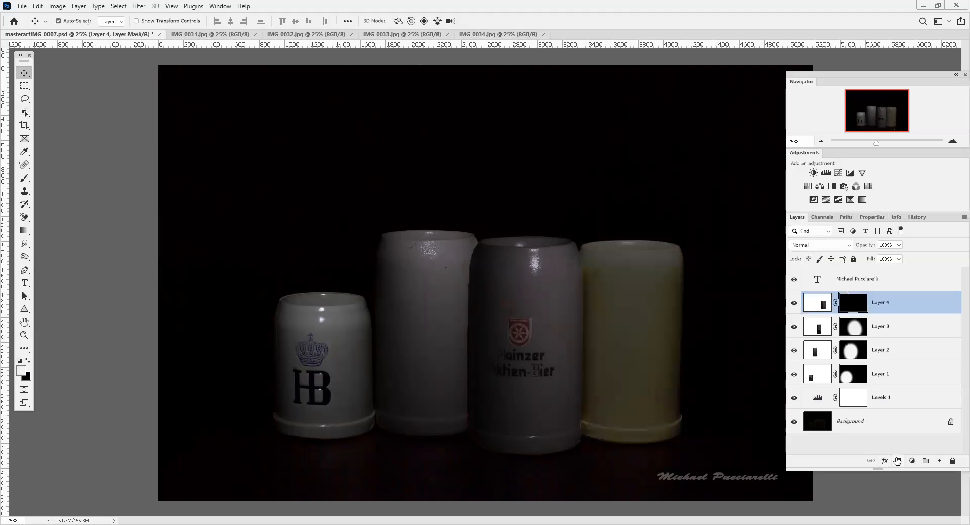
double_click(818, 402)
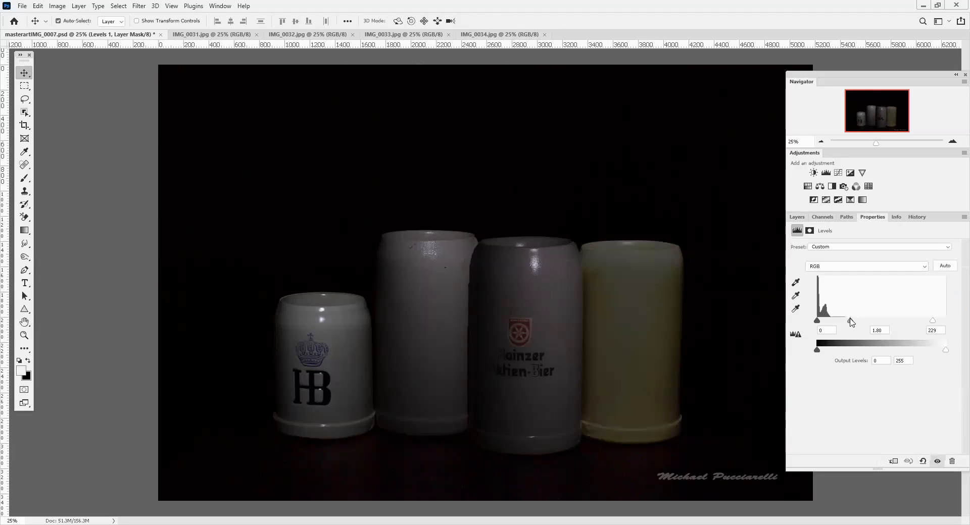
left_click_drag(850, 322, 890, 322)
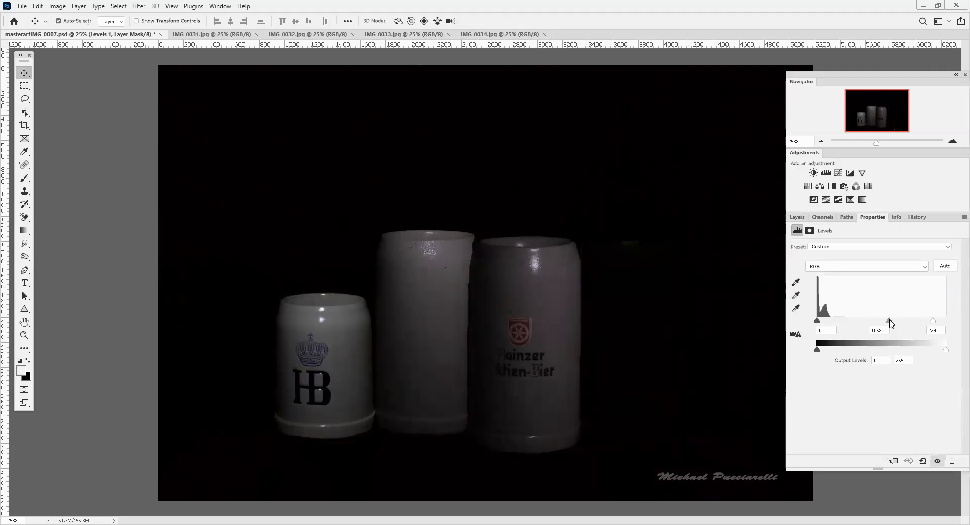
left_click(796, 217)
Step: Target the Layer 4 mask and set the foreground color to a mid gray, #9f9494
left_click(847, 302)
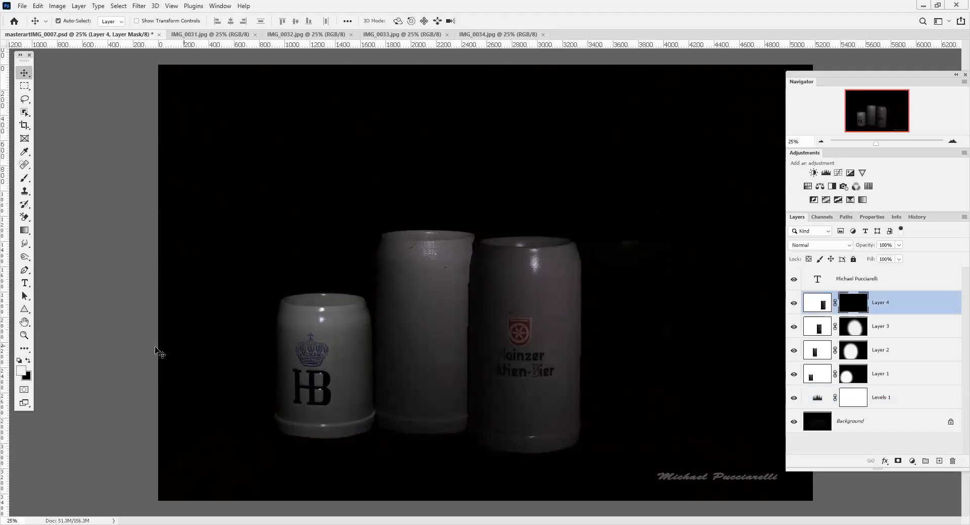
left_click(25, 374)
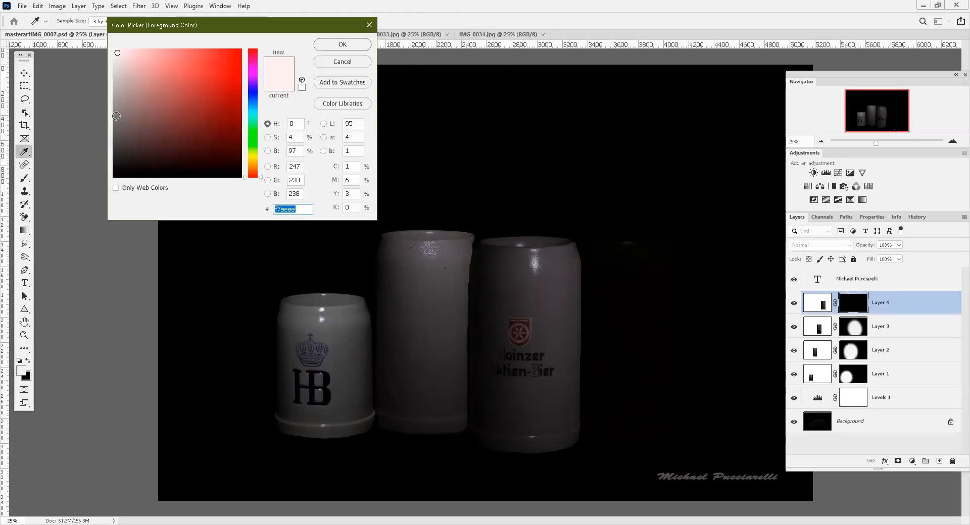
left_click(122, 116)
left_click_drag(121, 113, 121, 96)
left_click(332, 46)
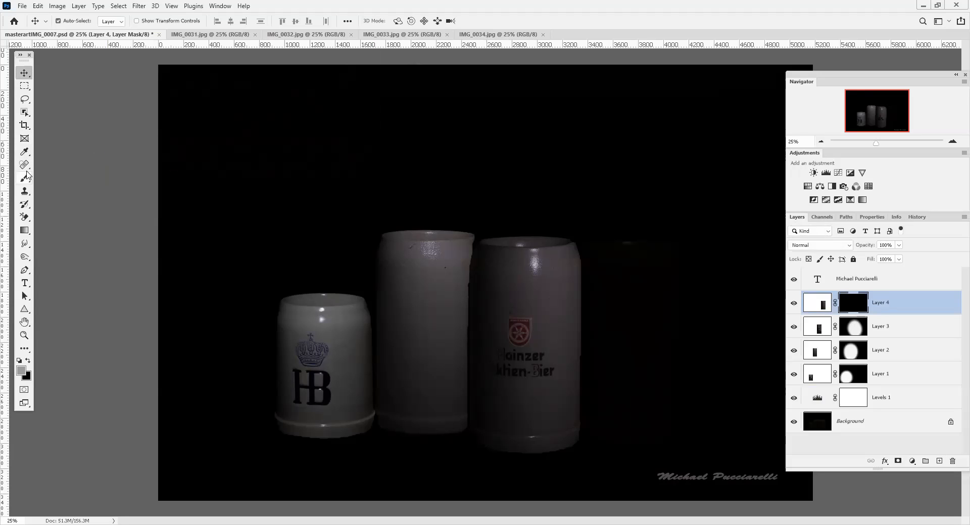
Step: Paint the rightmost mug into view on the Layer 4 mask with the 1800 px Brush in Screen mode
left_click(24, 181)
left_click(51, 176)
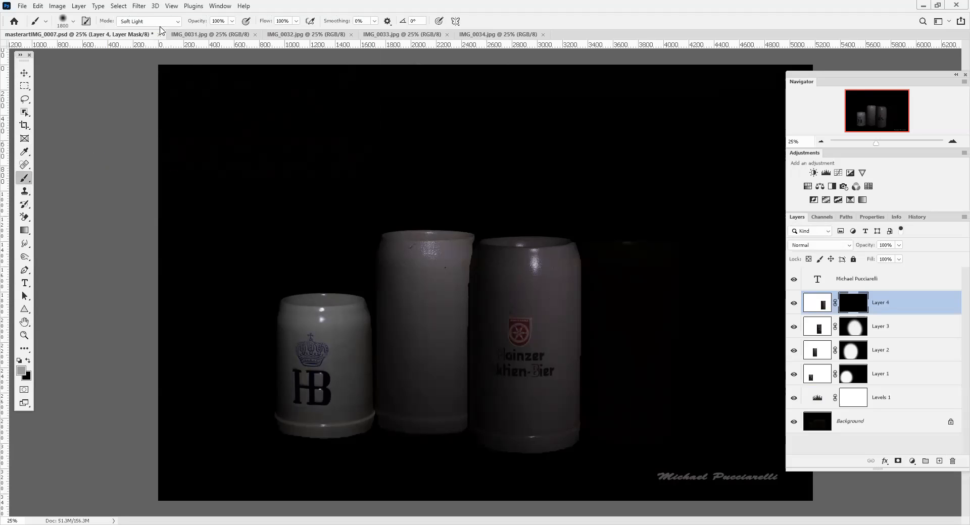
left_click(177, 23)
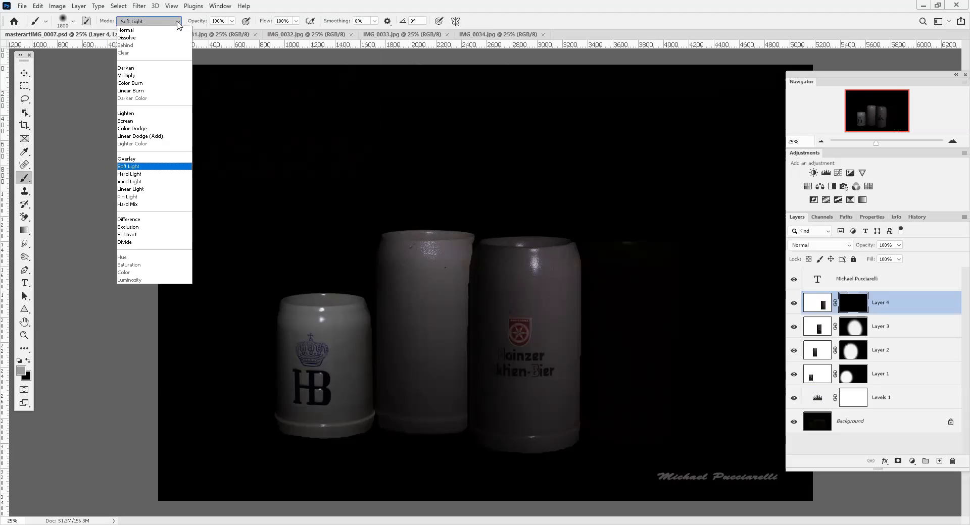
left_click(154, 122)
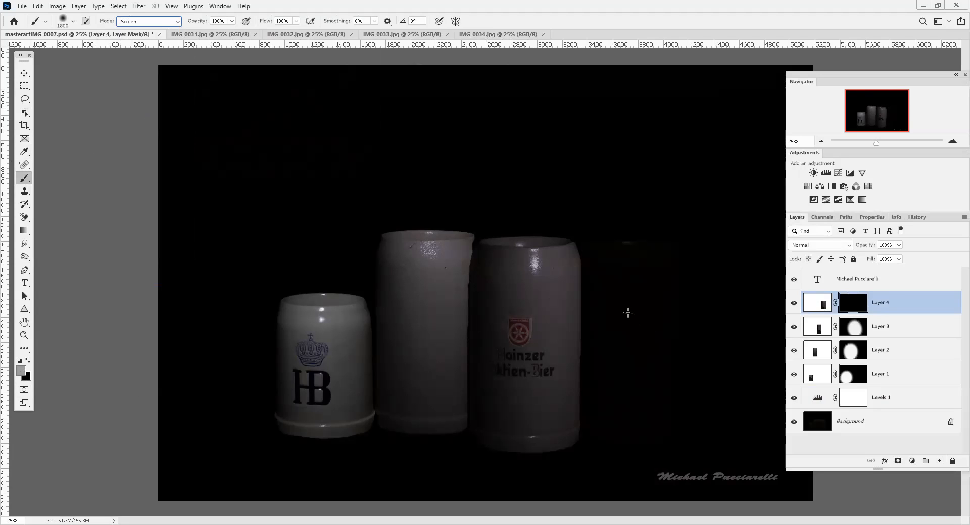
left_click(626, 291)
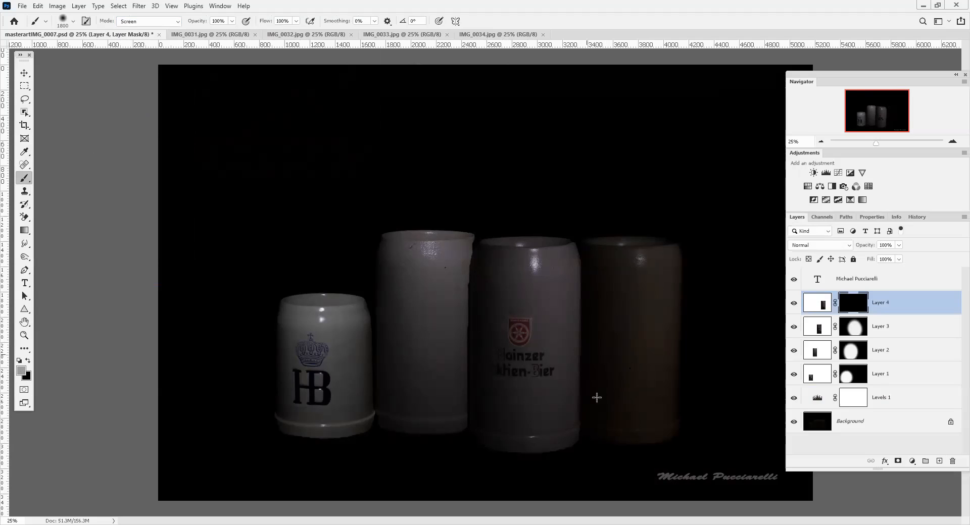
left_click(613, 339)
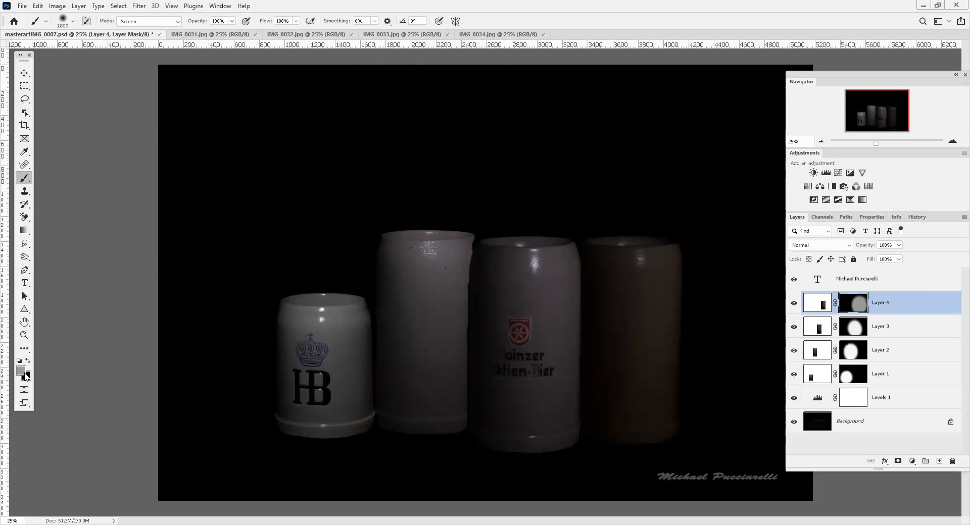
Step: Brighten the rightmost mug by painting its Layer 4 mask with near-white #f5eeee in Overlay mode
left_click(22, 372)
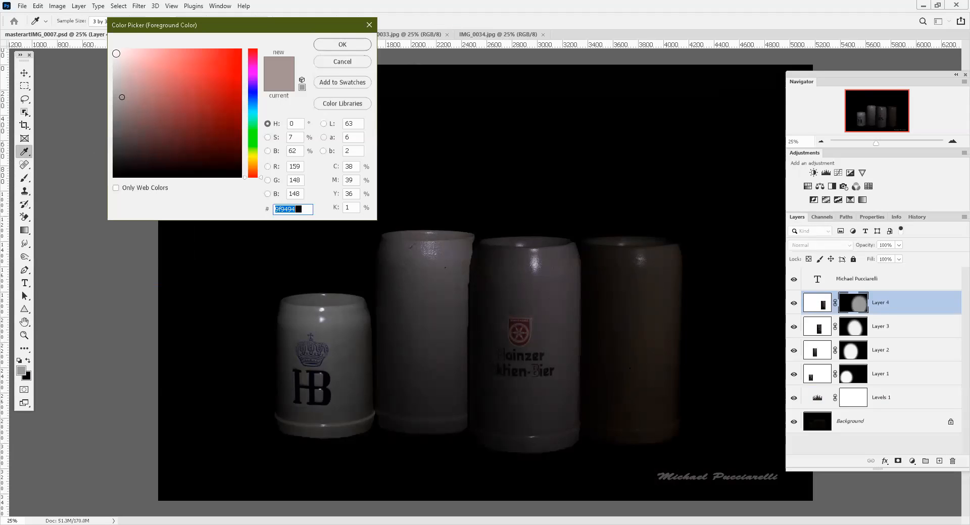
type("ffffff")
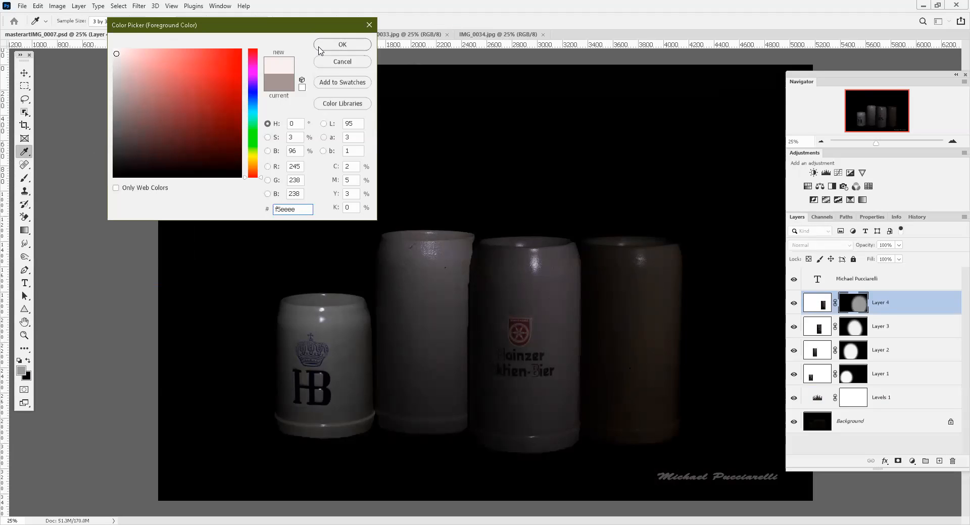
left_click(333, 45)
left_click(177, 22)
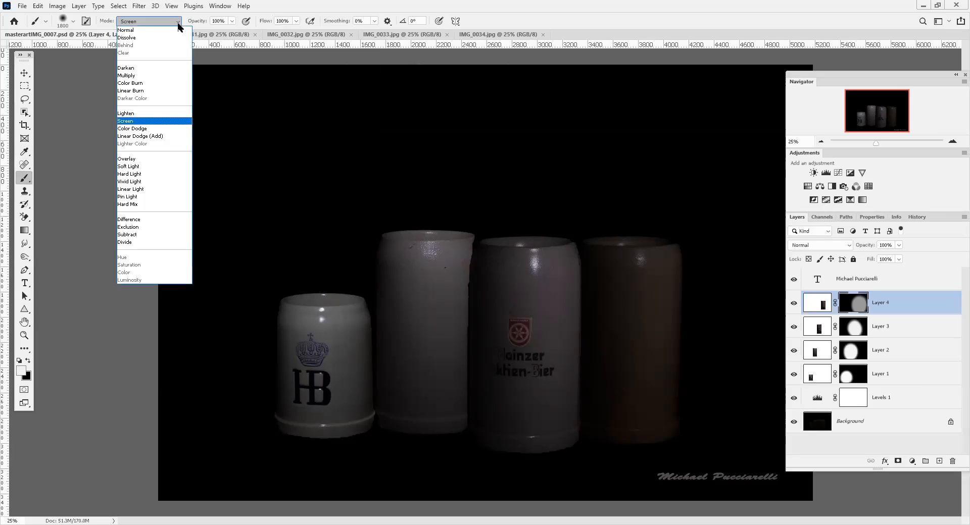
left_click(139, 159)
mouse_move(678, 353)
left_mouse_down()
mouse_move(635, 283)
mouse_move(630, 363)
mouse_move(584, 406)
left_mouse_up()
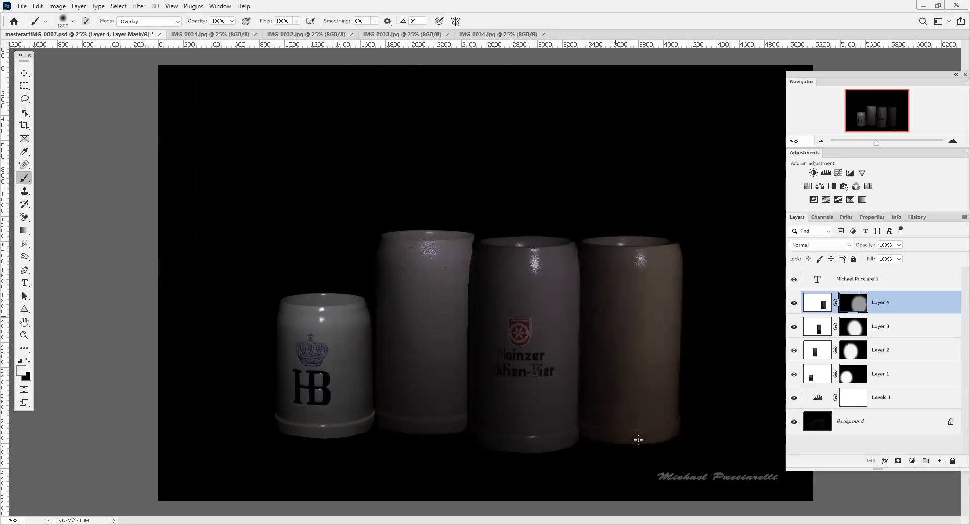
left_click_drag(608, 342, 629, 364)
Step: Set the foreground color to gray #938686 and the brush blending mode to Screen
left_click(176, 22)
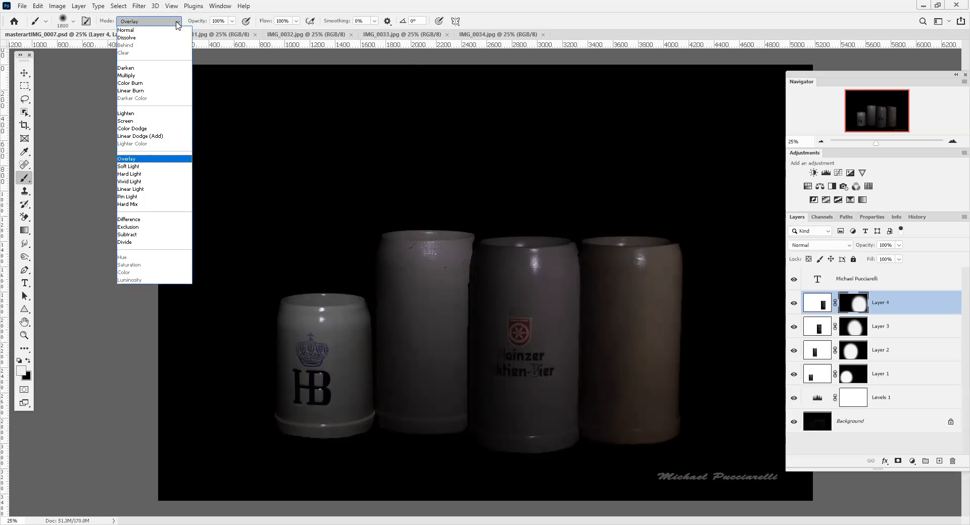
left_click(129, 166)
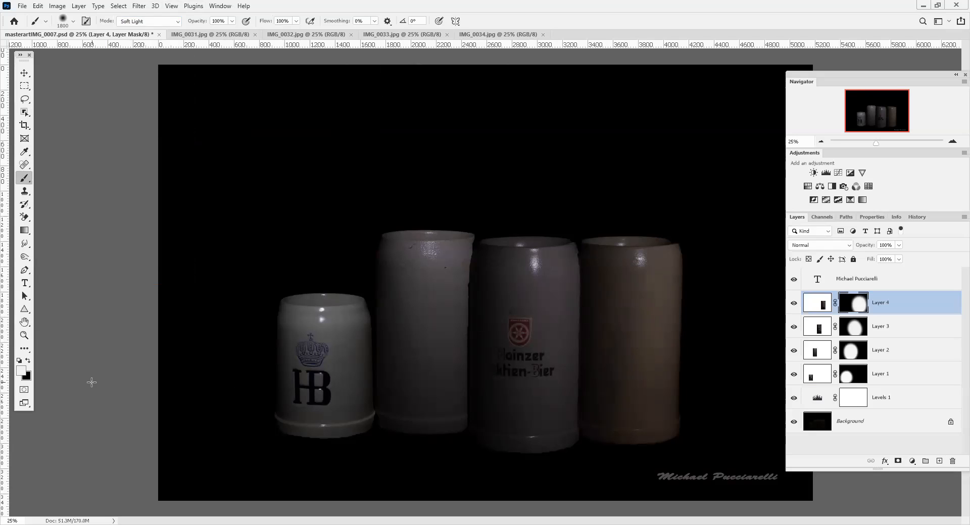
left_click(21, 373)
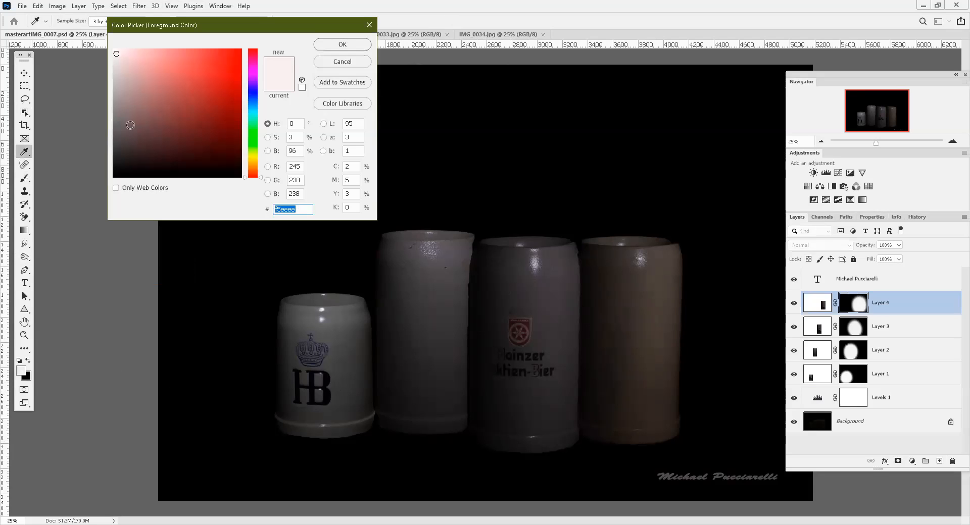
left_click(123, 115)
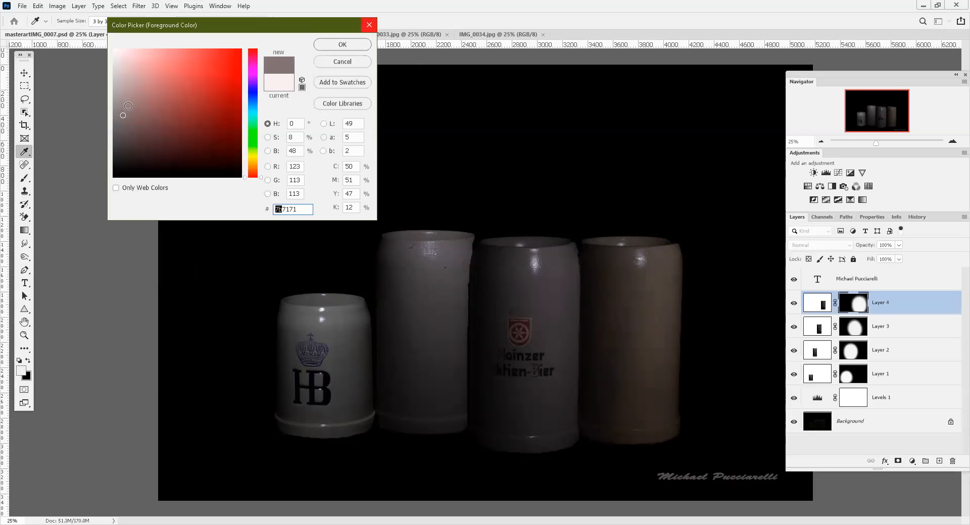
left_click(124, 103)
left_click(326, 47)
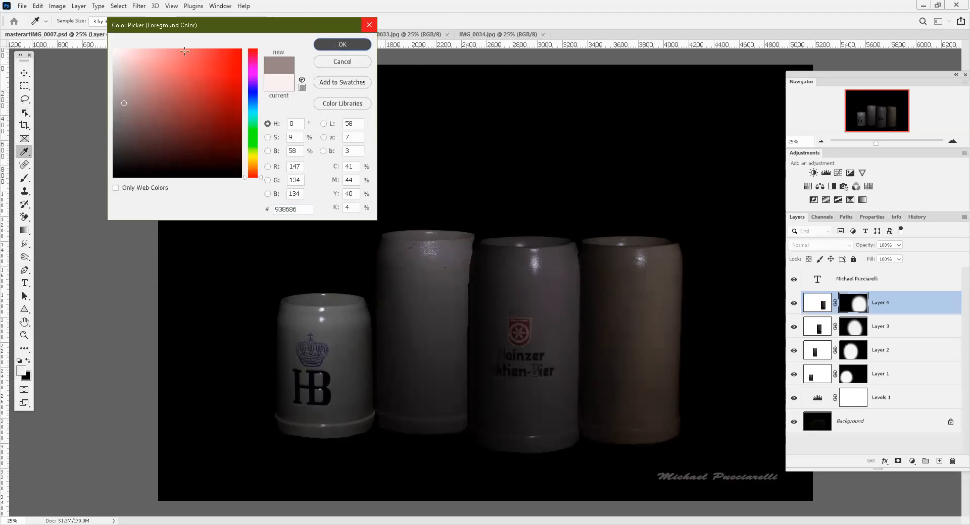
key("b")
left_click(178, 21)
left_click(154, 122)
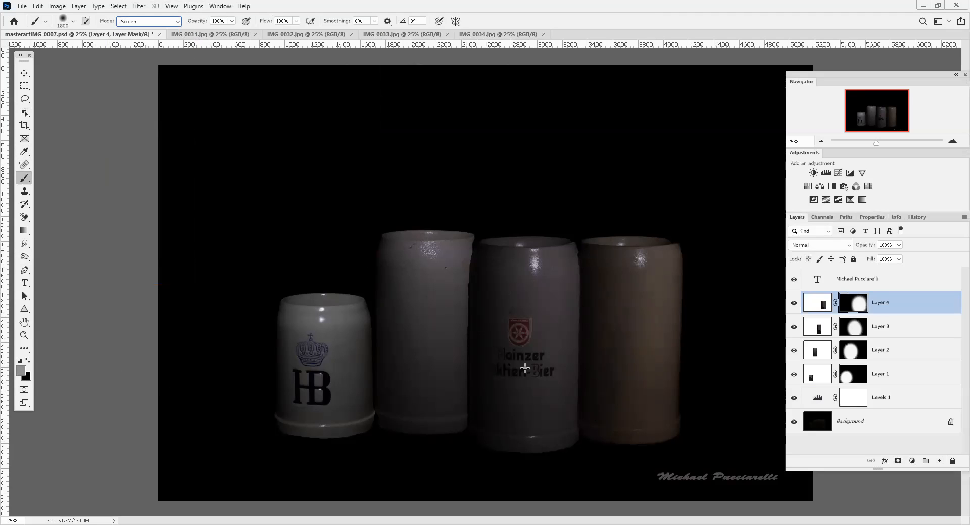
Step: Set the foreground color to near-white #f5e9e9 and the brush blending mode to Soft Light
left_click(21, 372)
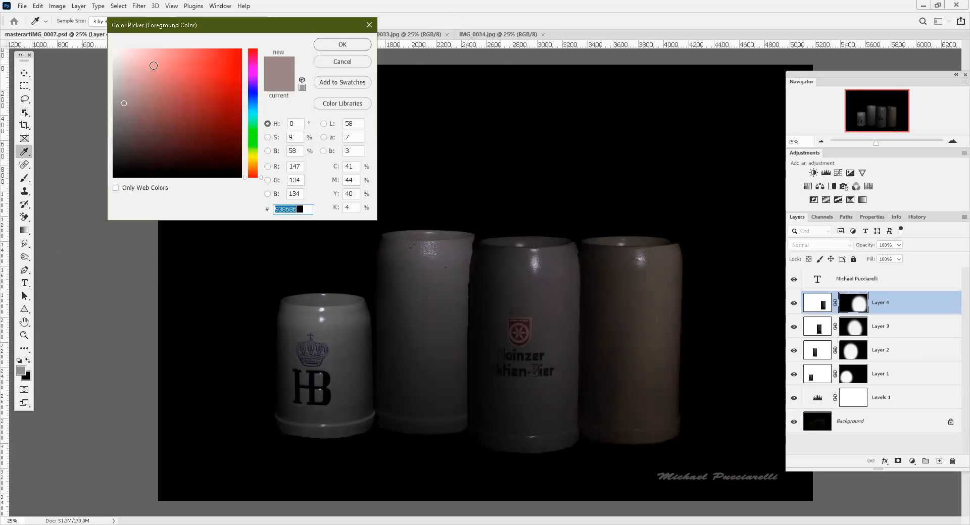
left_click(119, 53)
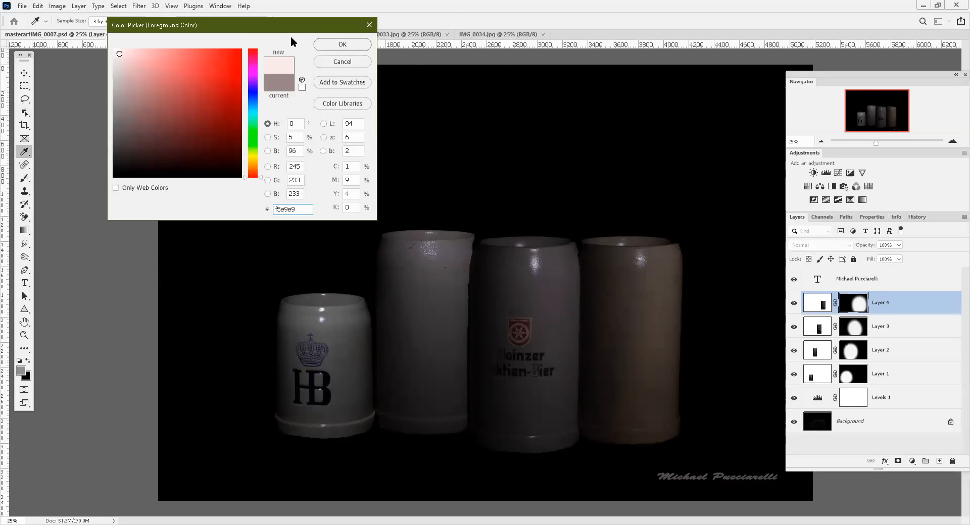
left_click(342, 44)
key("b")
left_click(149, 20)
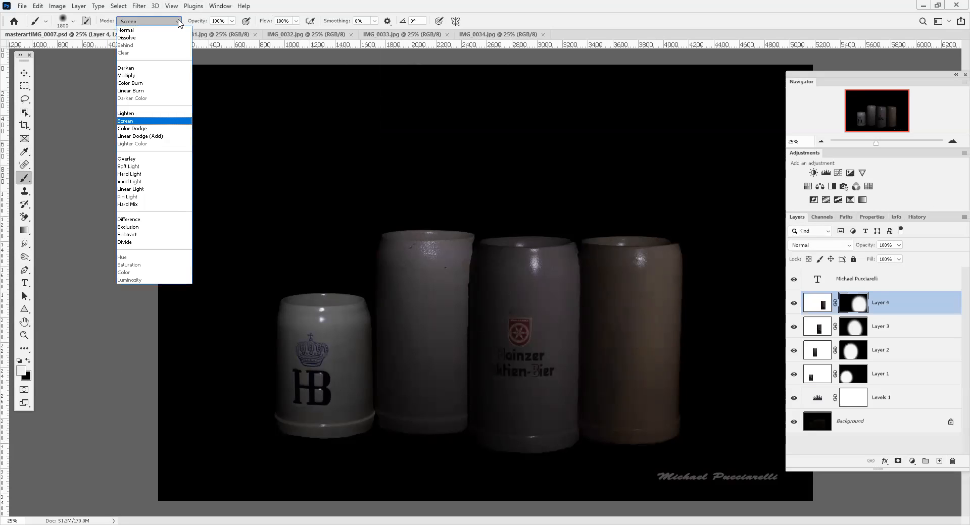
left_click(137, 158)
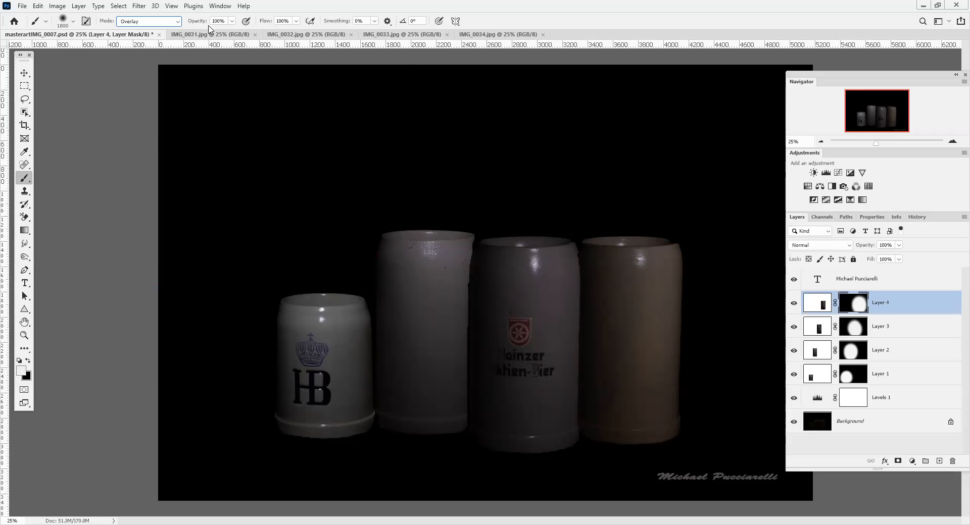
left_click(180, 24)
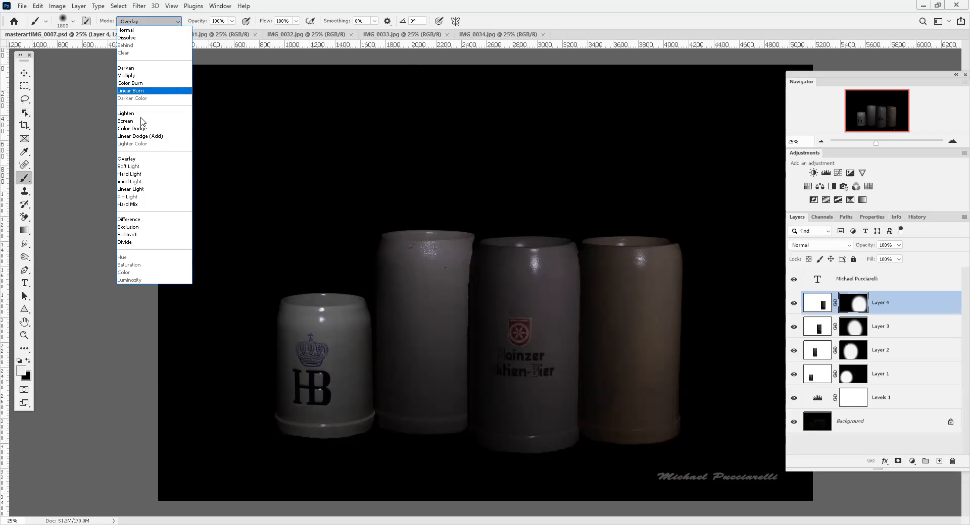
left_click(134, 161)
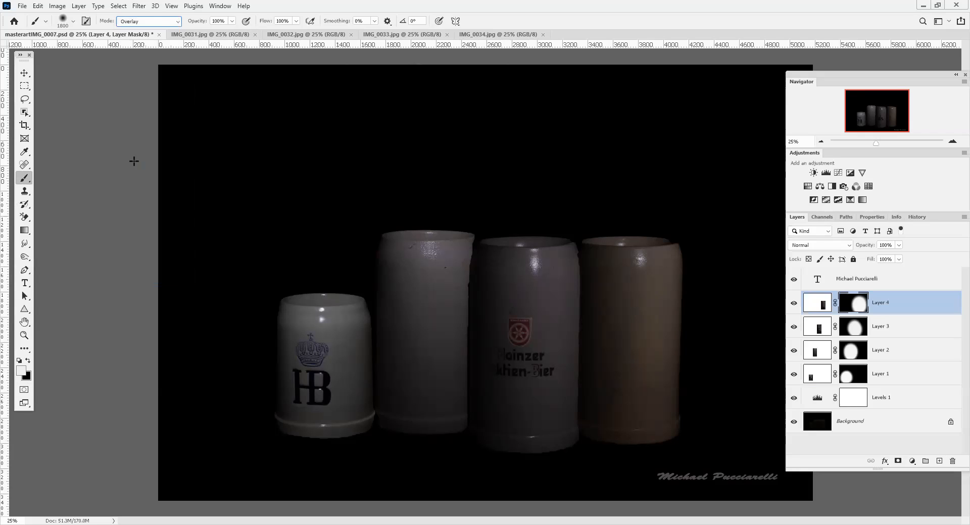
left_click(177, 22)
left_click(129, 166)
Step: Select the Background layer and save masterartIMG_0007.psd with Maximize Compatibility on
left_click(864, 422)
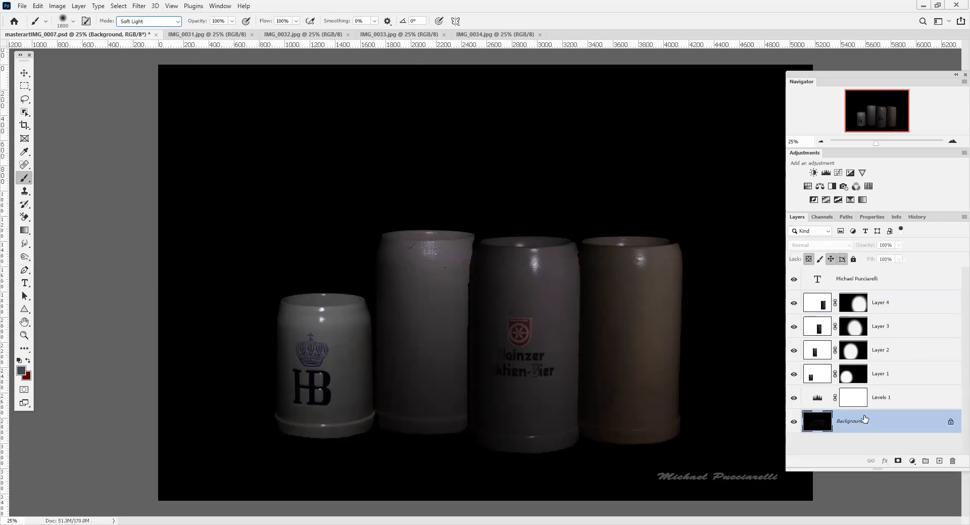
key("ctrl+s")
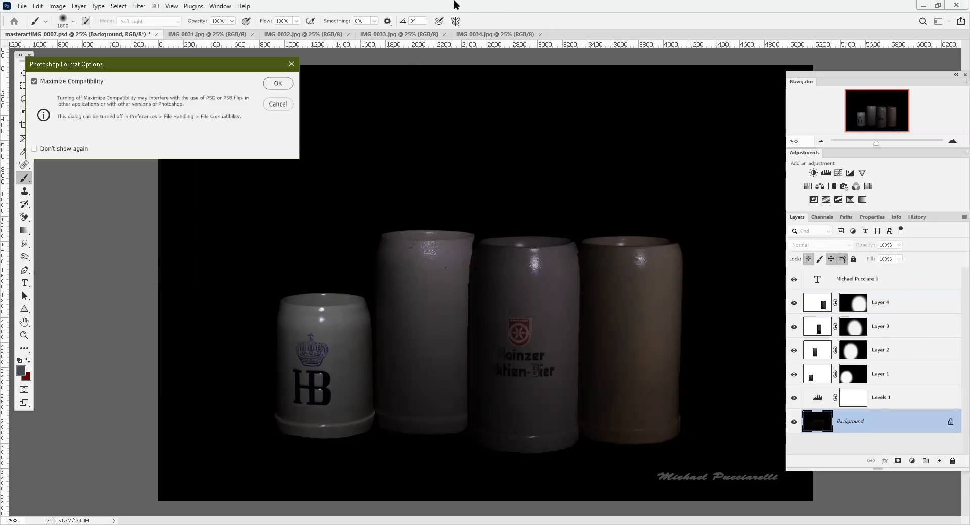
left_click(277, 84)
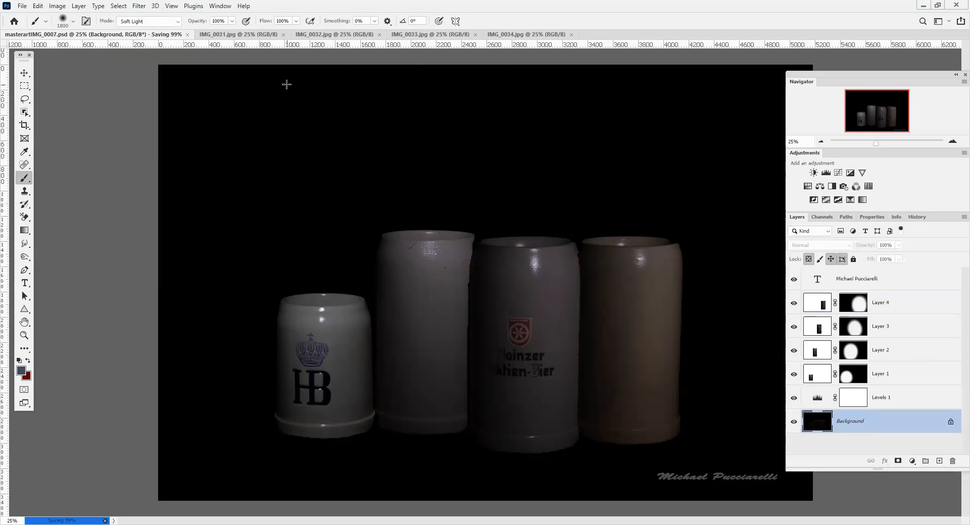
Step: Close the source exposures IMG_0031.jpg, IMG_0032.jpg, IMG_0033.jpg and IMG_0034.jpg, keeping only the master file open
left_click(207, 35)
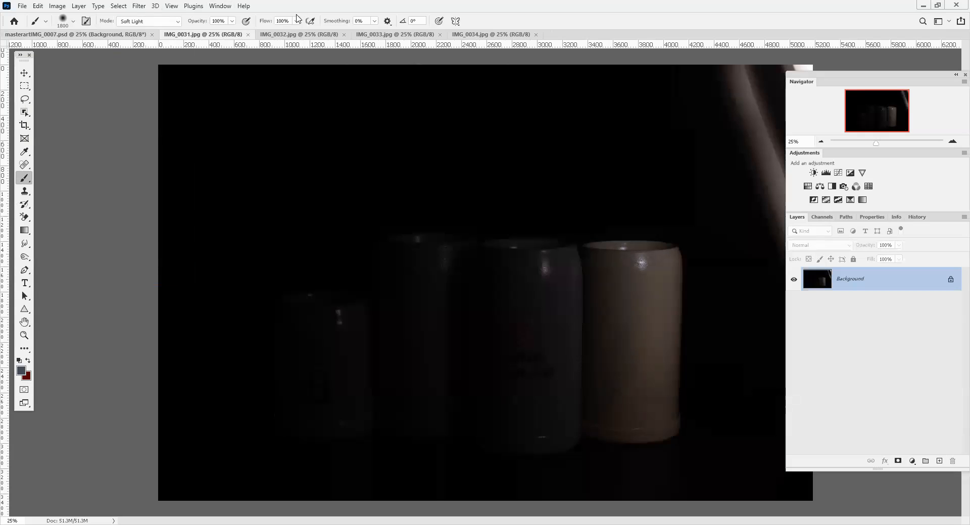
left_click(248, 34)
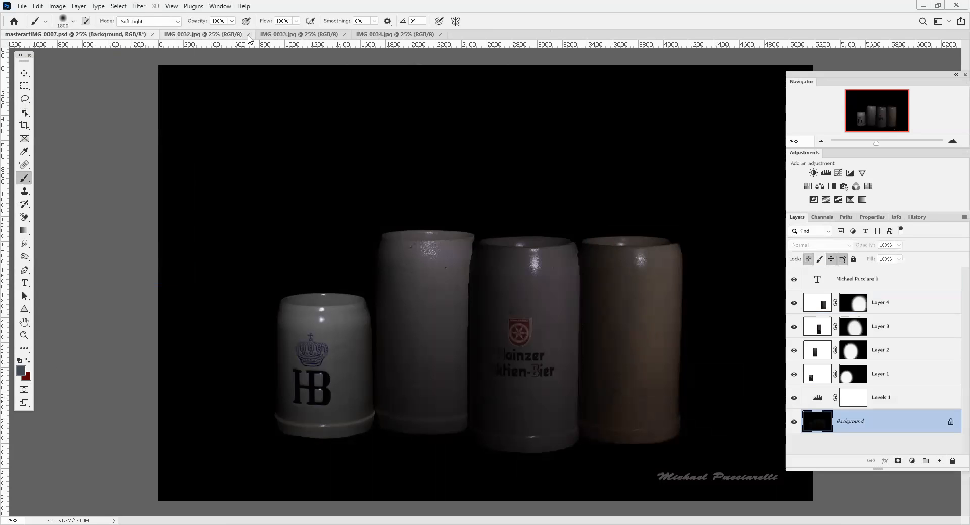
left_click(241, 35)
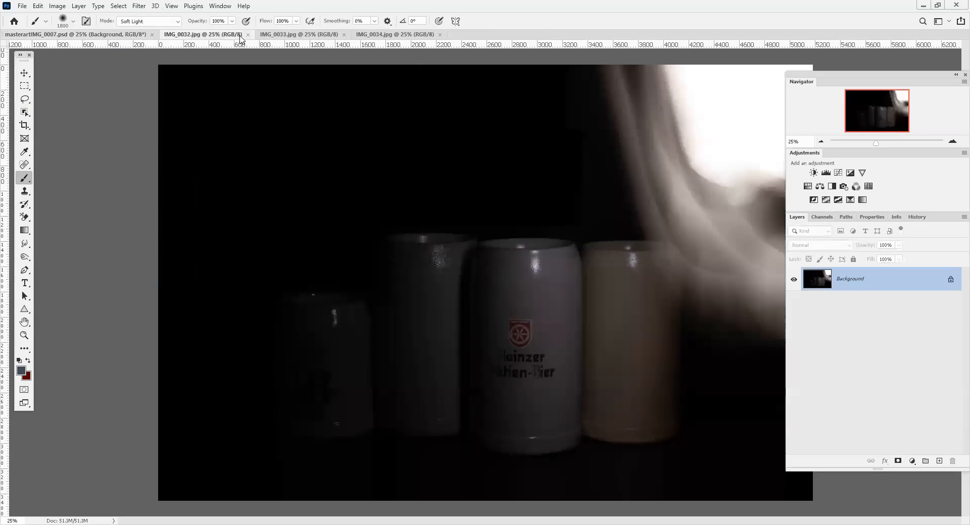
left_click(247, 34)
left_click(244, 36)
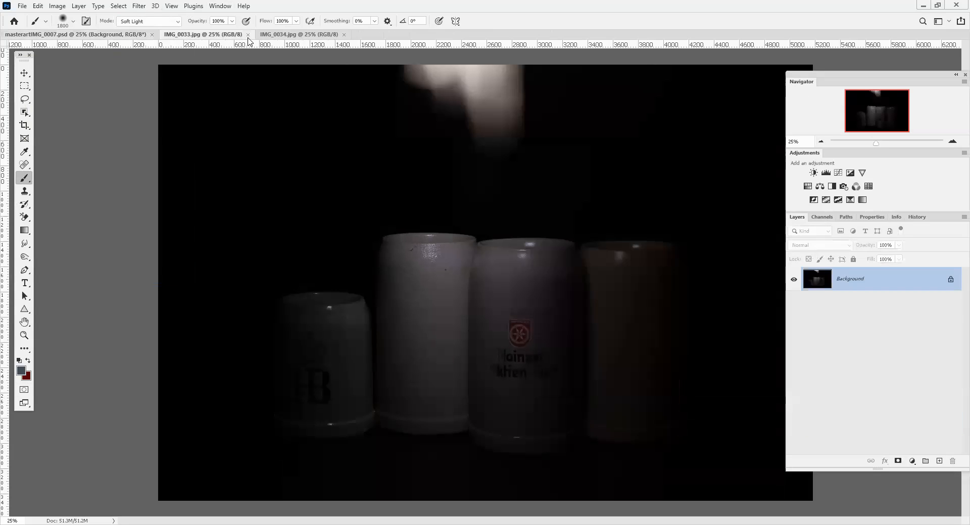
left_click(248, 35)
left_click(250, 37)
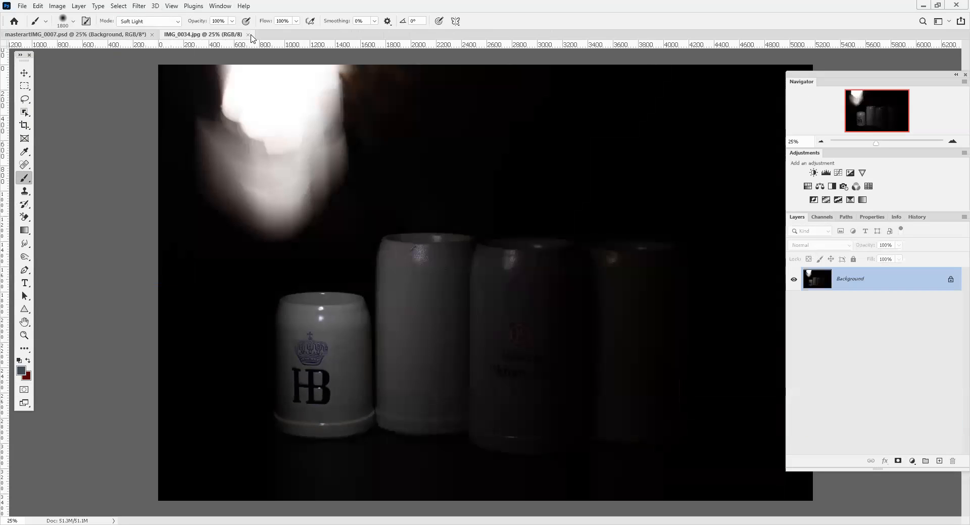
left_click(248, 34)
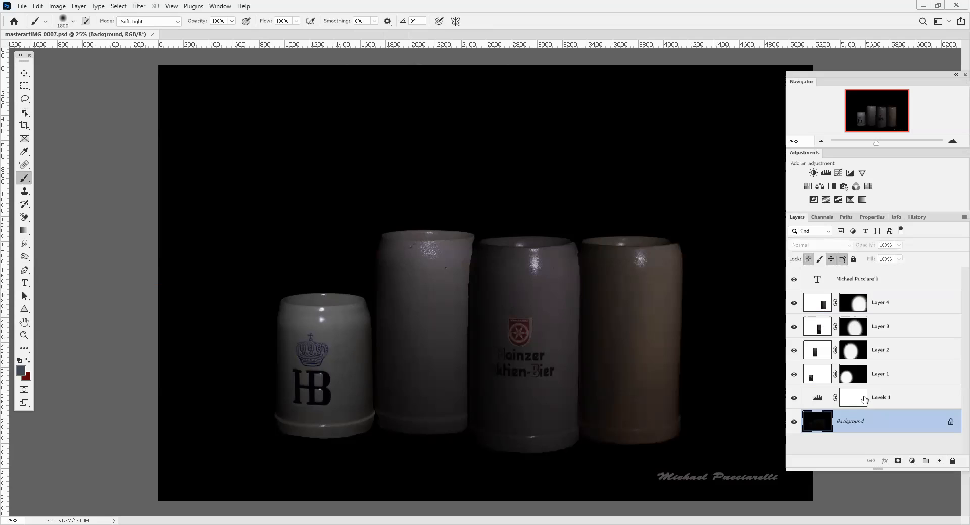
Step: Set the midtone value of the Levels 1 adjustment layer to 1.32
left_click(818, 399)
double_click(818, 399)
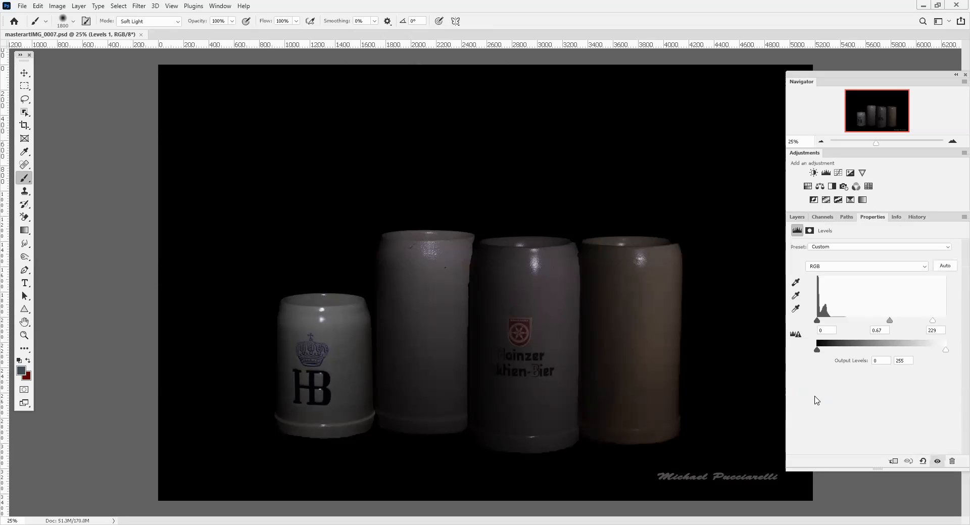
left_click_drag(889, 321, 864, 323)
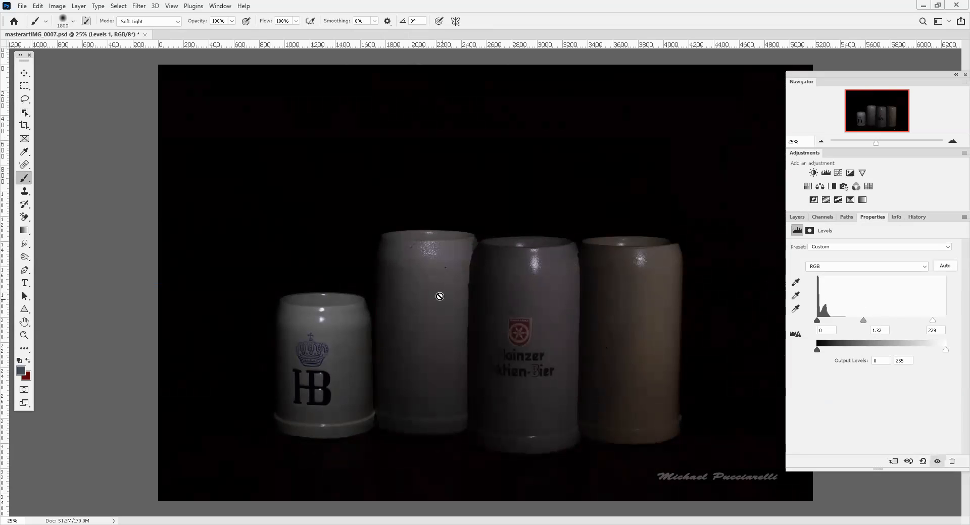
left_click(797, 217)
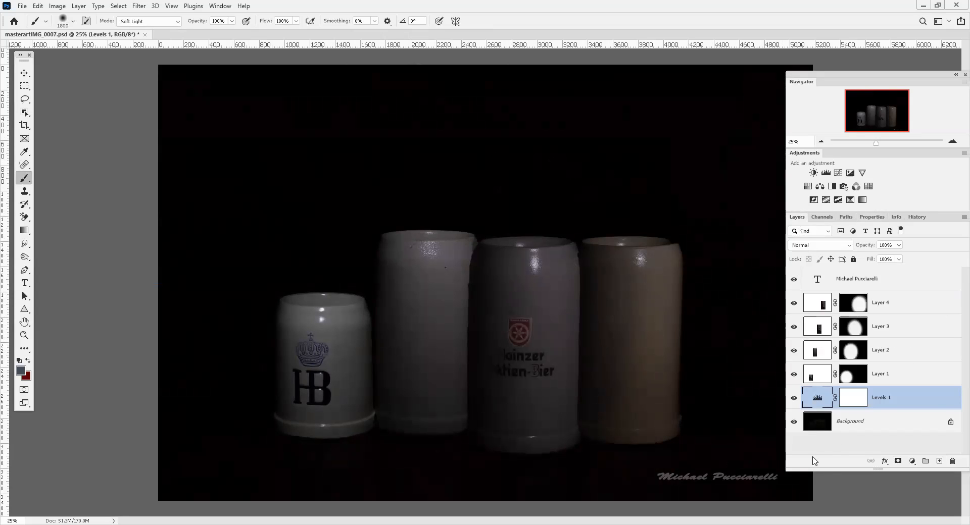
Step: Show the Actions list and run the MFPalldefringe action on the Background layer
left_click(821, 426)
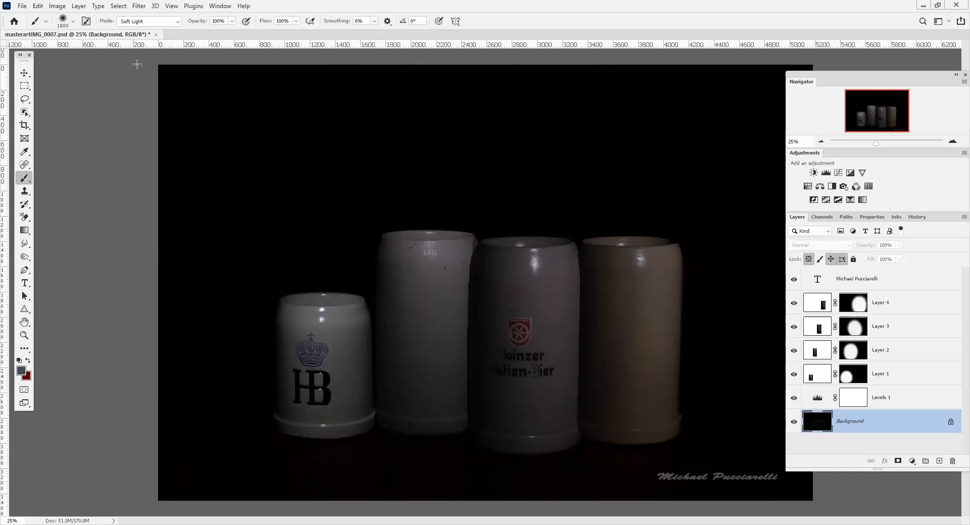
left_click(216, 6)
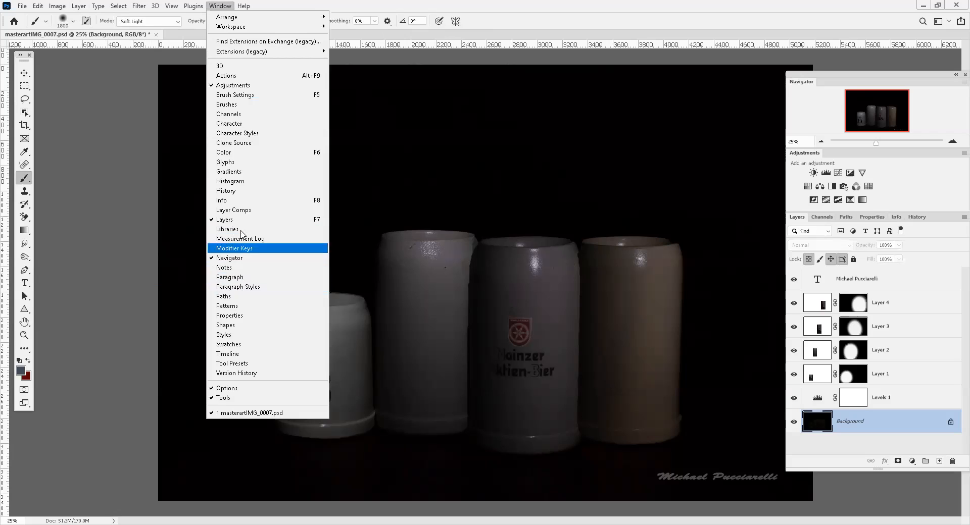
left_click(252, 79)
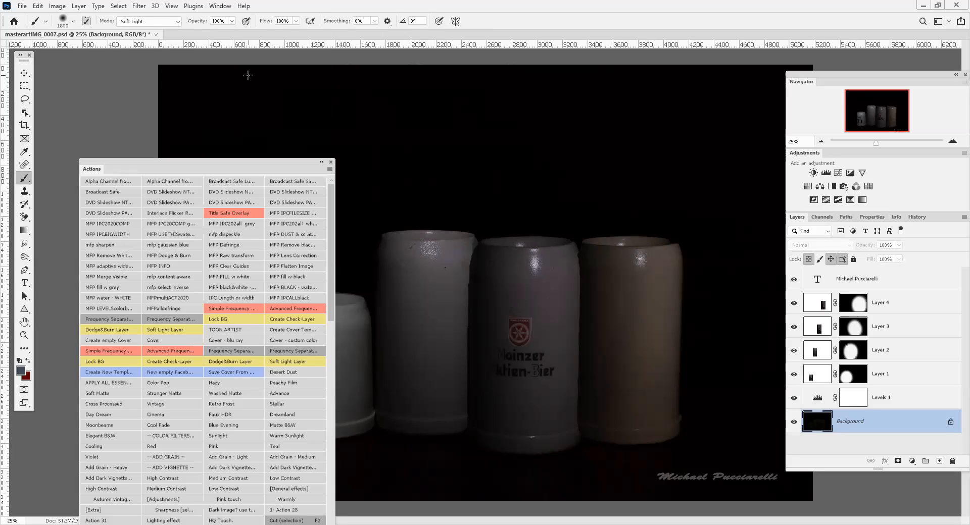
left_click(162, 309)
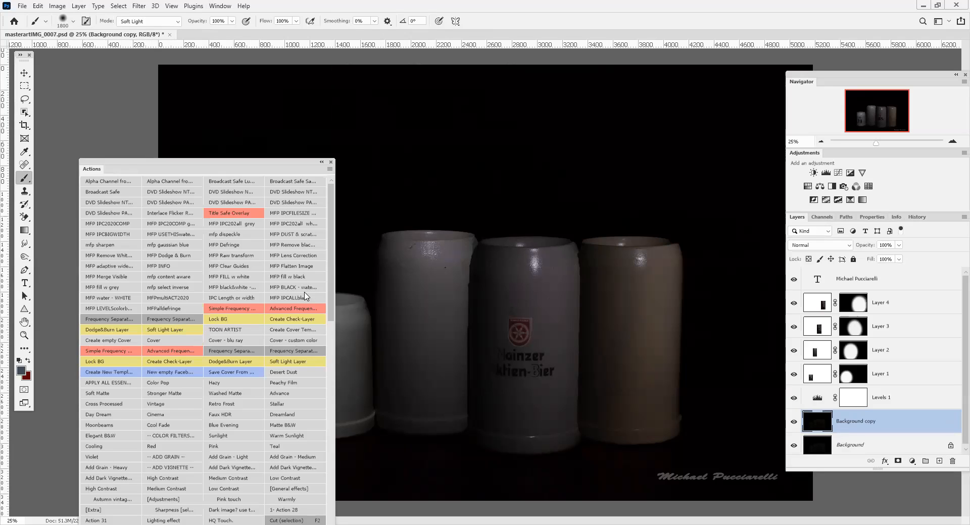
Step: Run the dust and scratches, despeckle and sharpen actions, move the actions list aside, and check the history for the applied filters
left_click(288, 234)
key("alt+bracketleft")
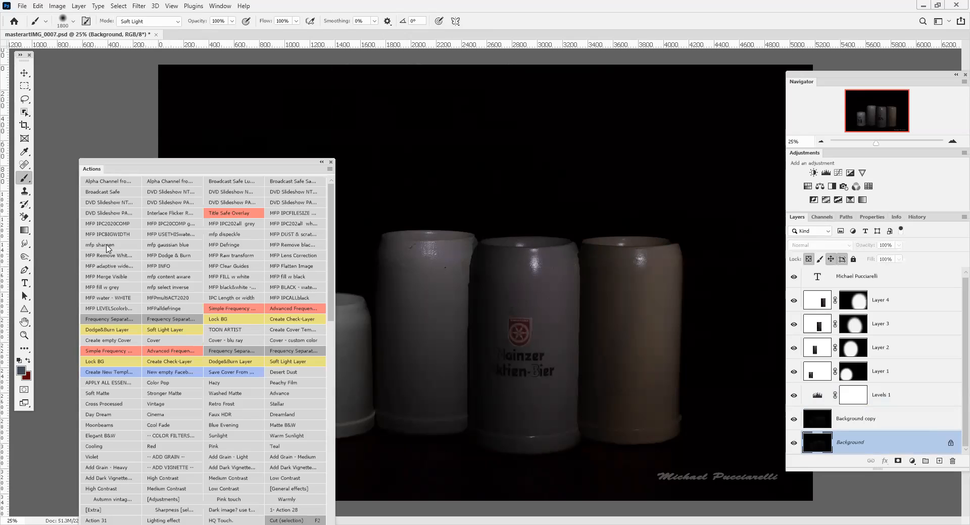
left_click_drag(178, 162, 44, 156)
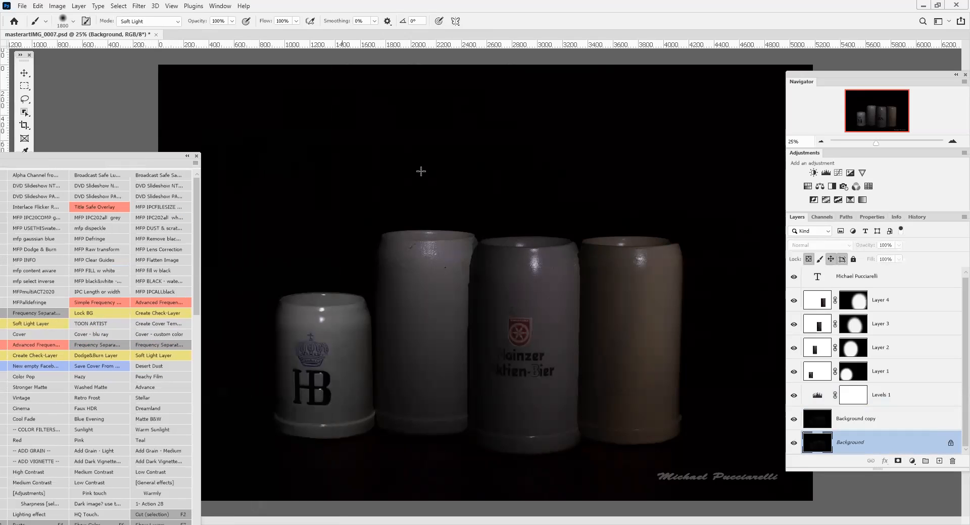
left_click(917, 218)
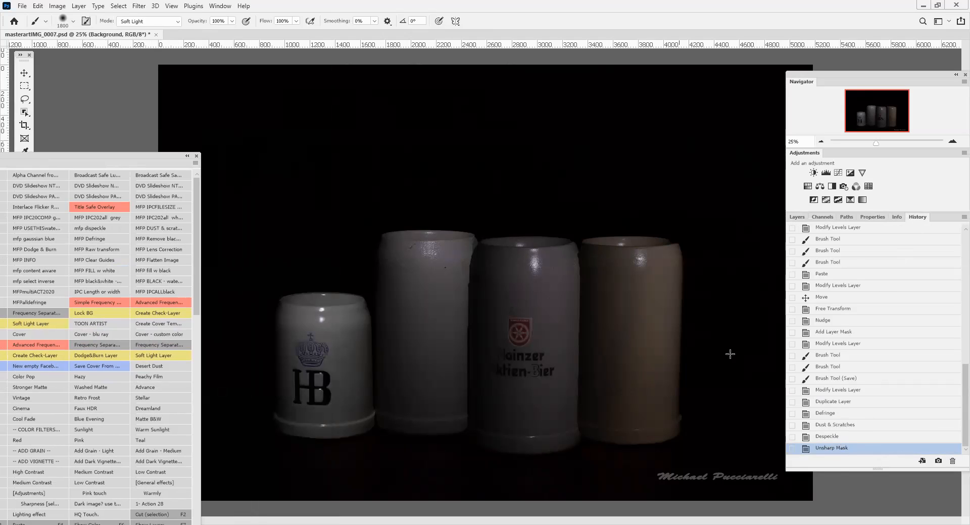
left_click(797, 218)
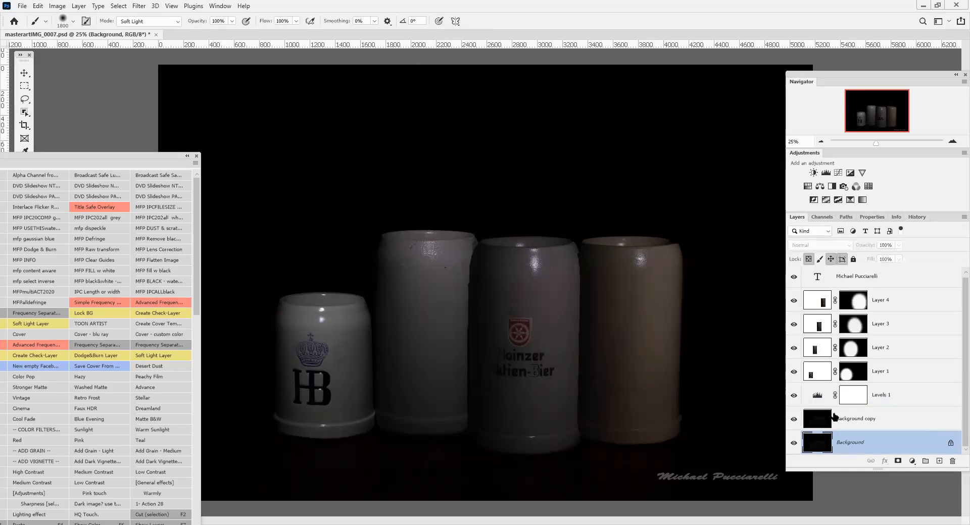
Step: Brighten the background by setting the Levels 1 midtone value to 2.92
left_click(817, 396)
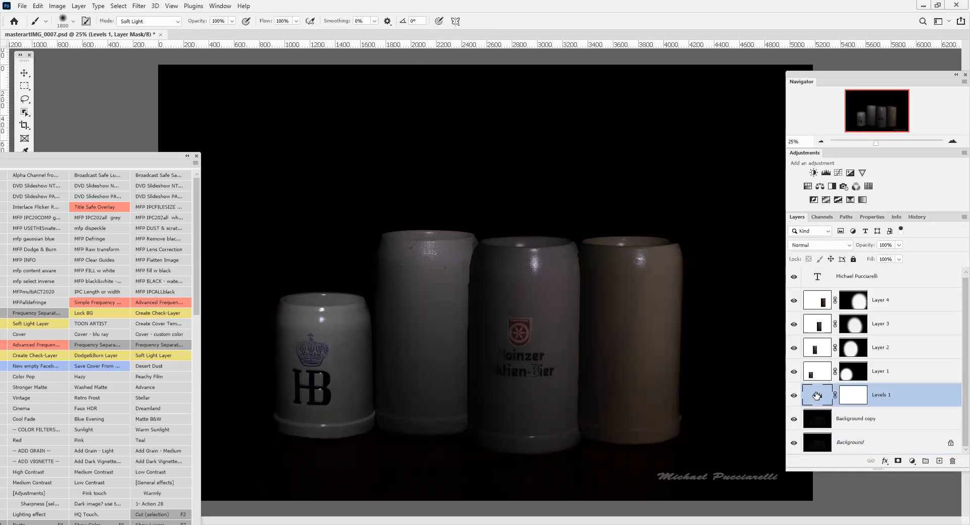
double_click(816, 395)
left_click_drag(864, 326, 832, 319)
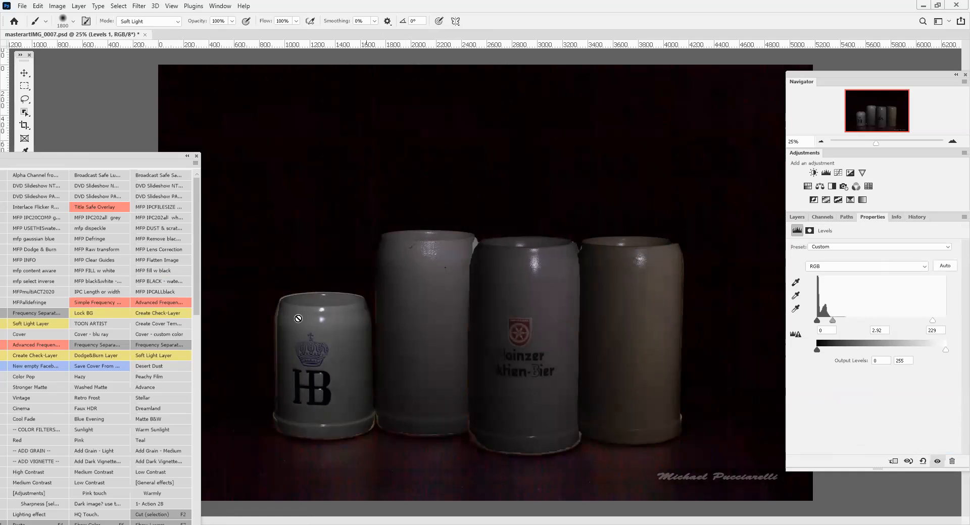
left_click(797, 217)
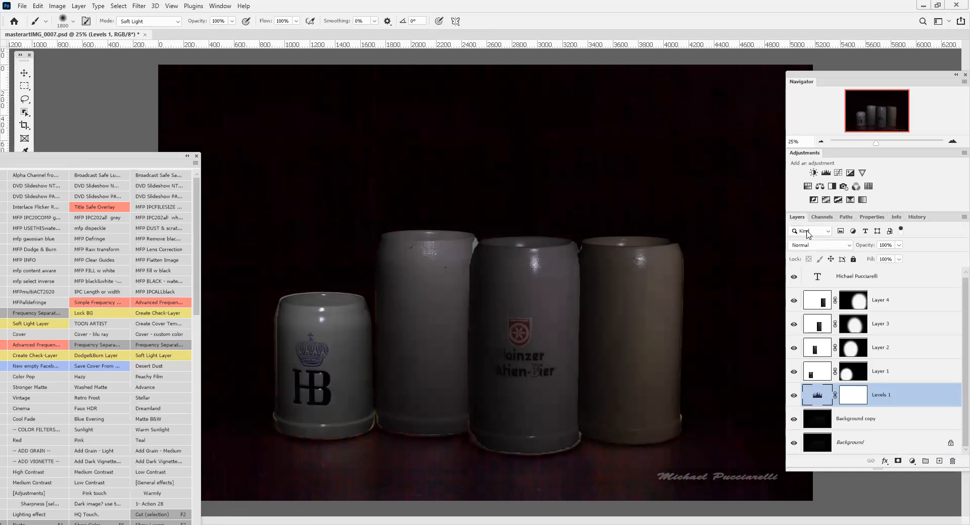
Step: Enlarge the HB mug on Layer 1 to about 103.75% with Free Transform, extending it slightly at the top and left edge
left_click(852, 374)
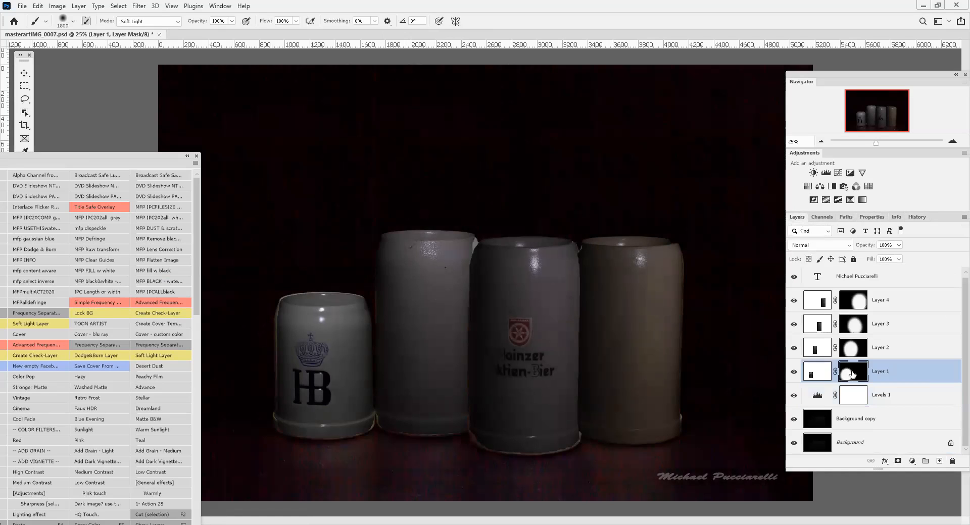
key("ctrl+t")
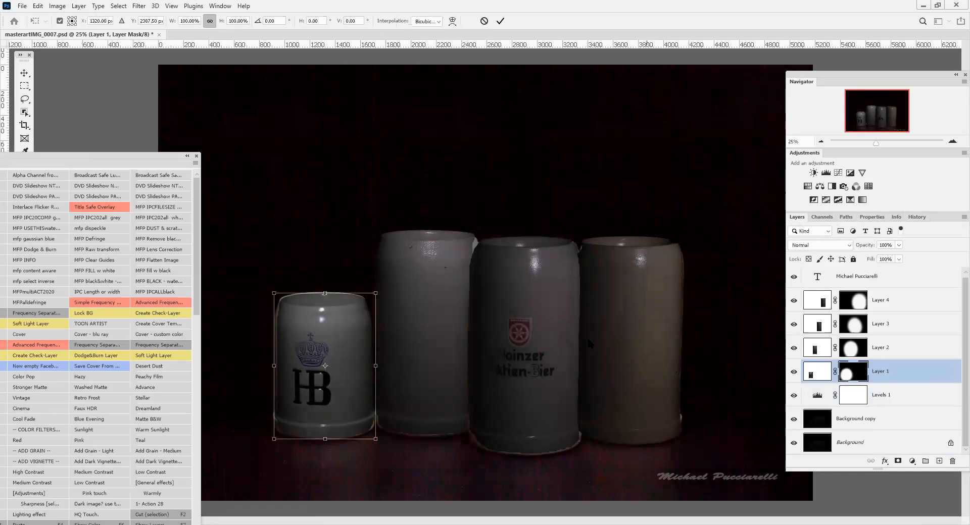
left_click_drag(326, 292, 326, 288)
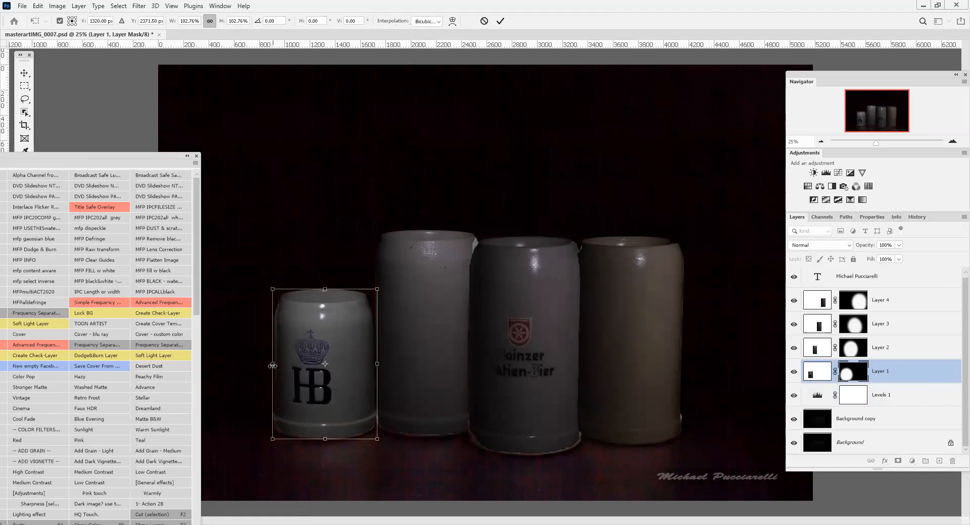
left_click_drag(272, 366, 271, 364)
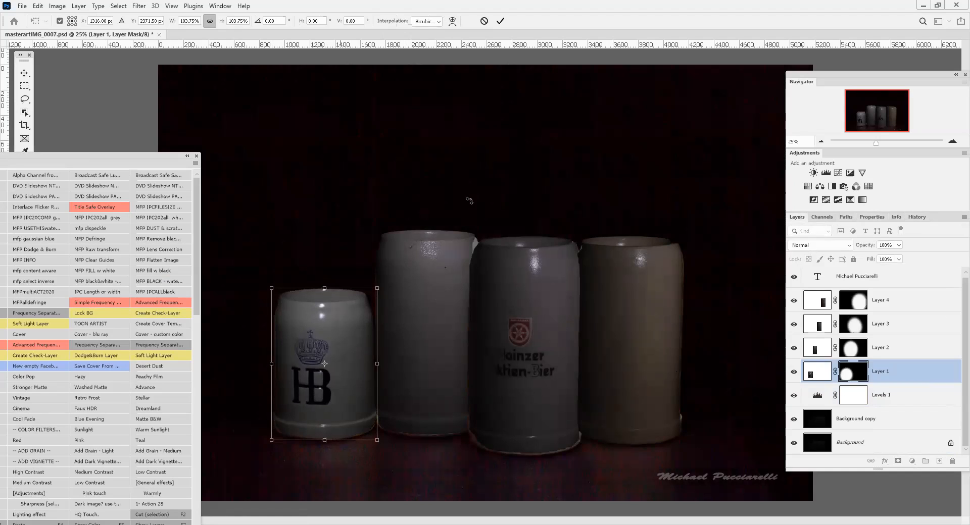
left_click(500, 22)
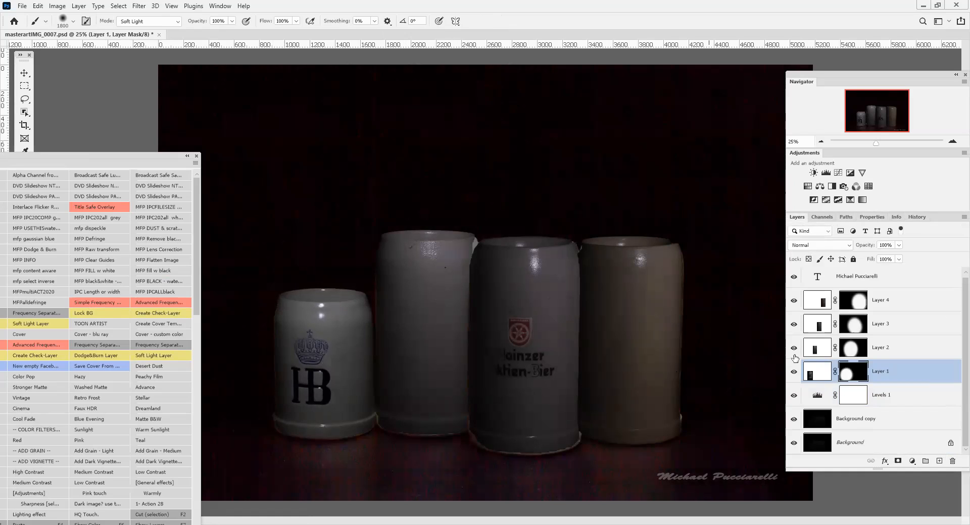
Step: Check Layer 2's mug by toggling its visibility and enlarge it to about 102.46%, extending its base downward
left_click(851, 348)
left_click(794, 348)
left_click(794, 348)
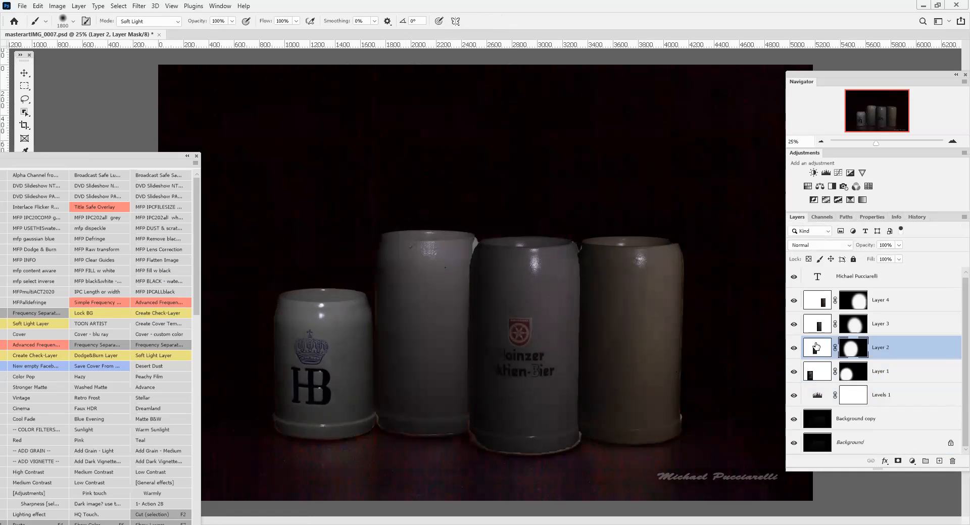
key("ctrl+t")
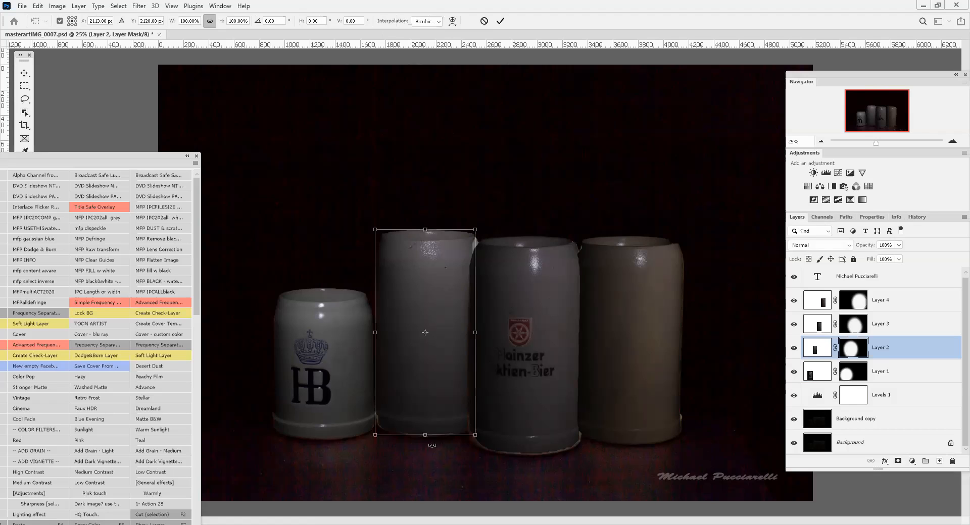
left_click_drag(424, 435, 423, 438)
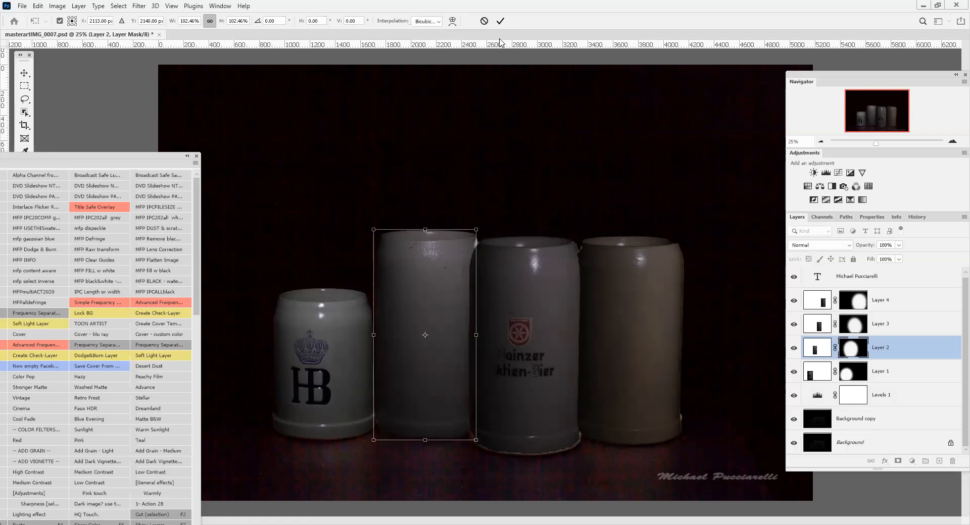
left_click(500, 21)
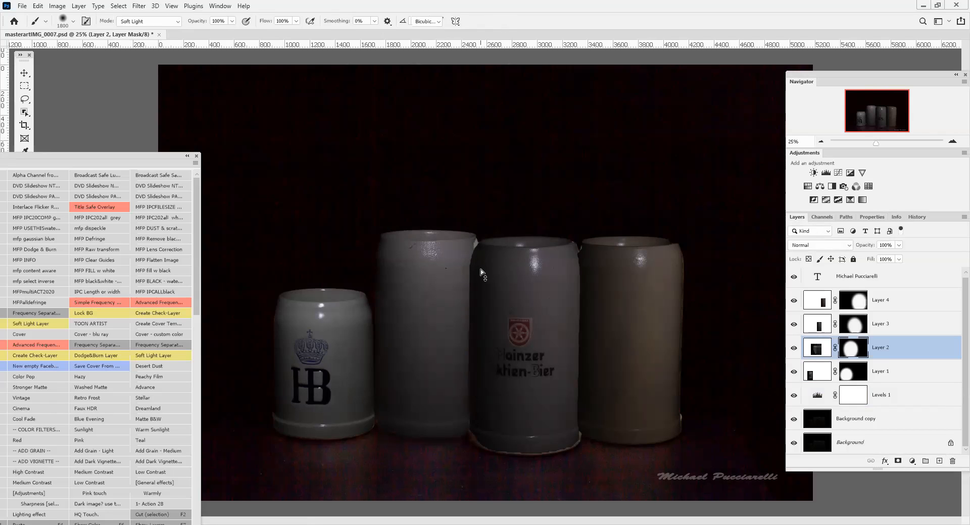
Step: Warp the mug on Layer 2 by pulling its upper-right corner slightly outward toward the Mainzer mug
key("ctrl+t")
left_click(483, 21)
key("ctrl+t")
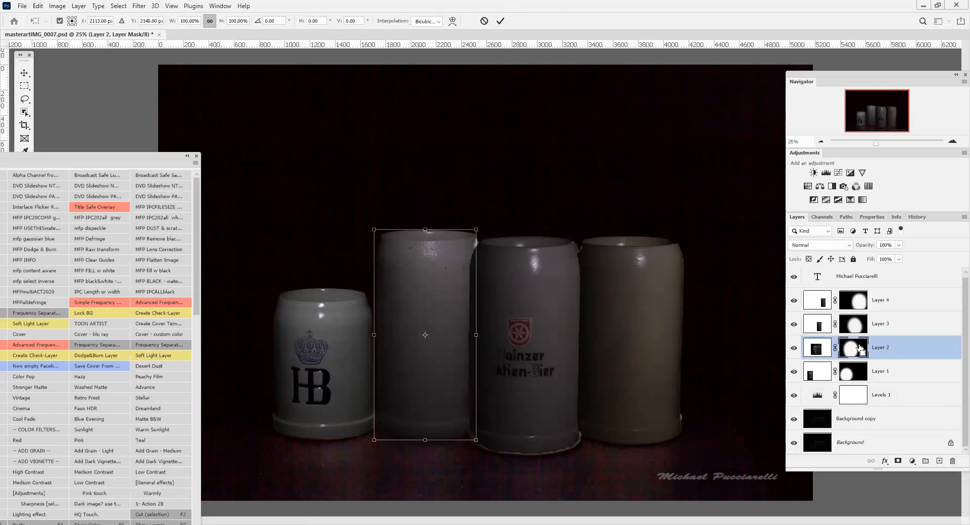
left_click(452, 21)
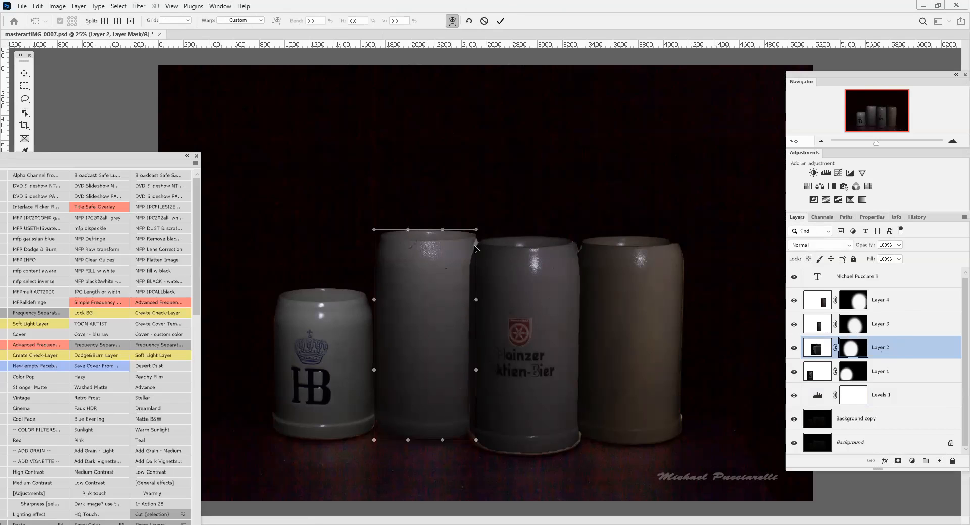
left_click_drag(475, 248, 479, 249)
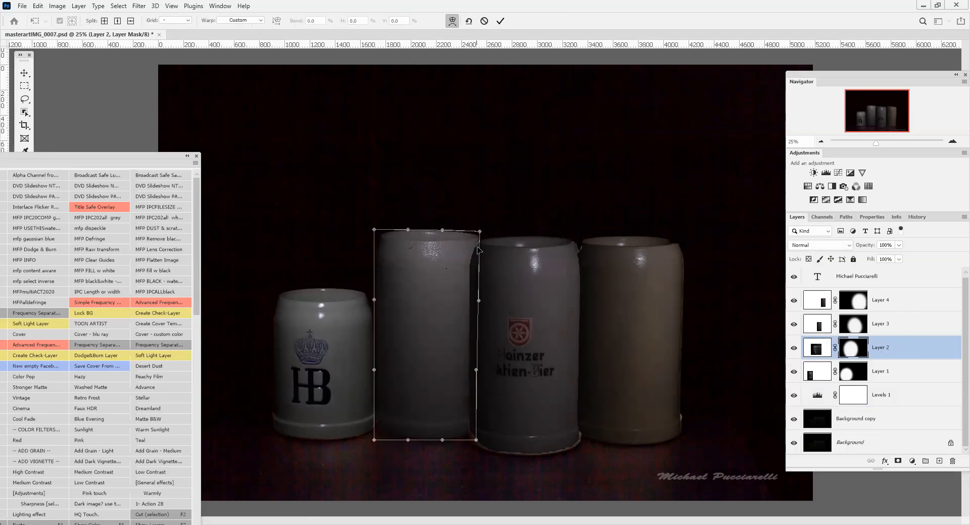
left_click(500, 21)
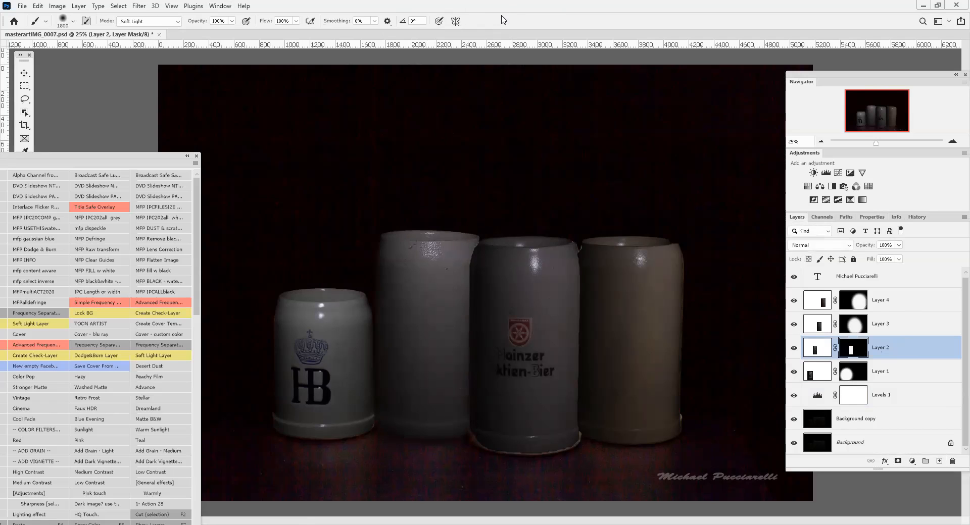
Step: Enlarge the Mainzer mug on Layer 3 to about 101.16% with Free Transform, extending its base slightly downward
left_click(852, 324)
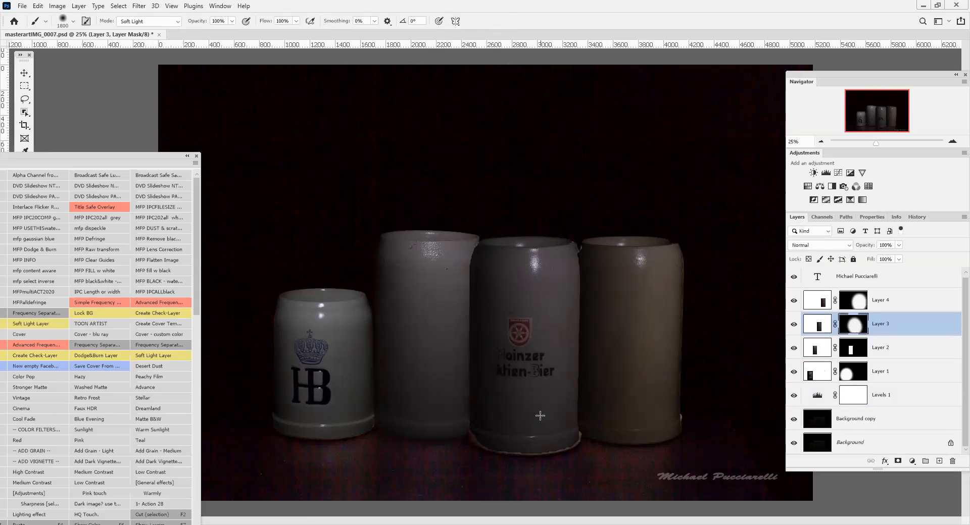
key("ctrl+t")
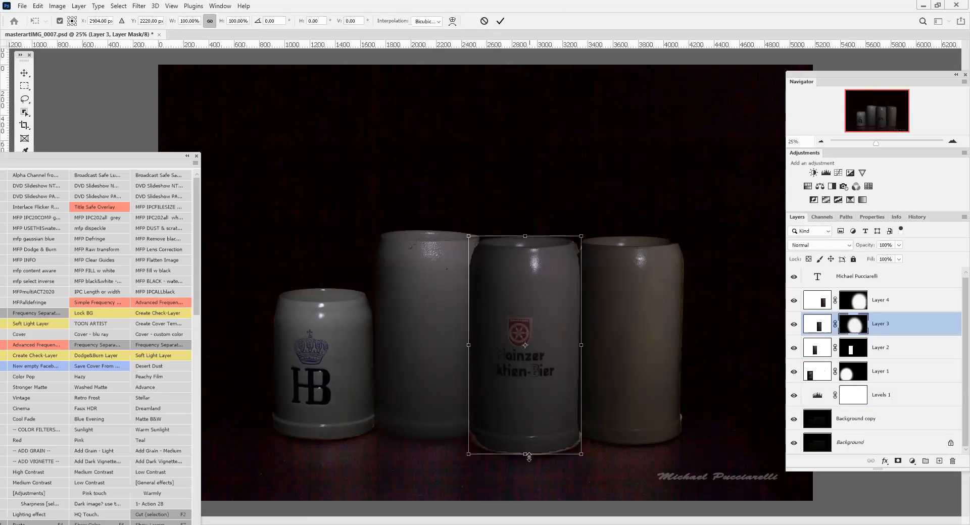
left_click_drag(526, 454, 582, 457)
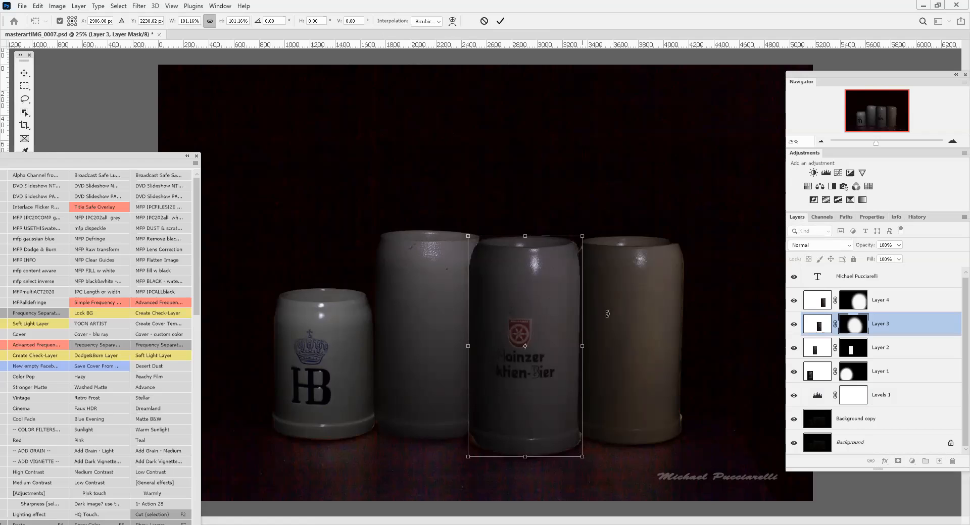
left_click(500, 23)
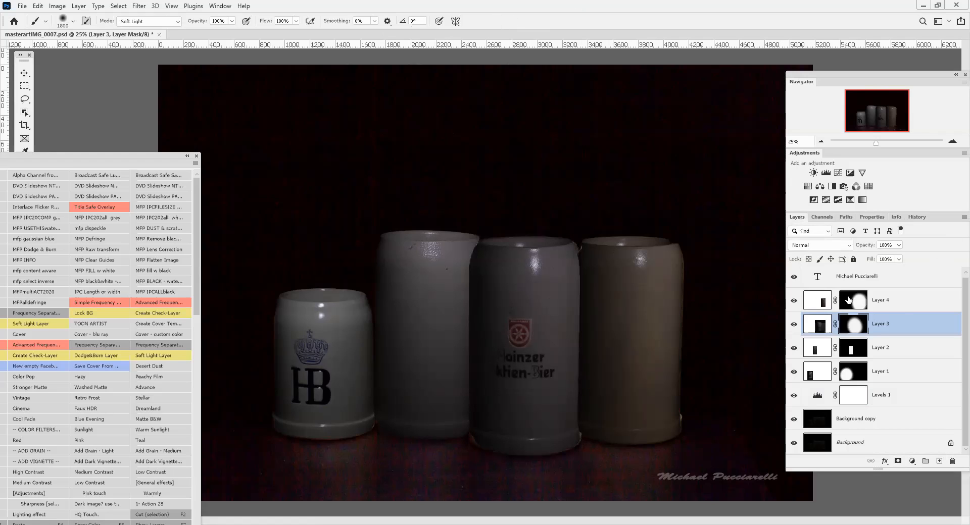
Step: Stretch the rightmost mug on Layer 4 slightly outward at its right edge with Free Transform
left_click(849, 301)
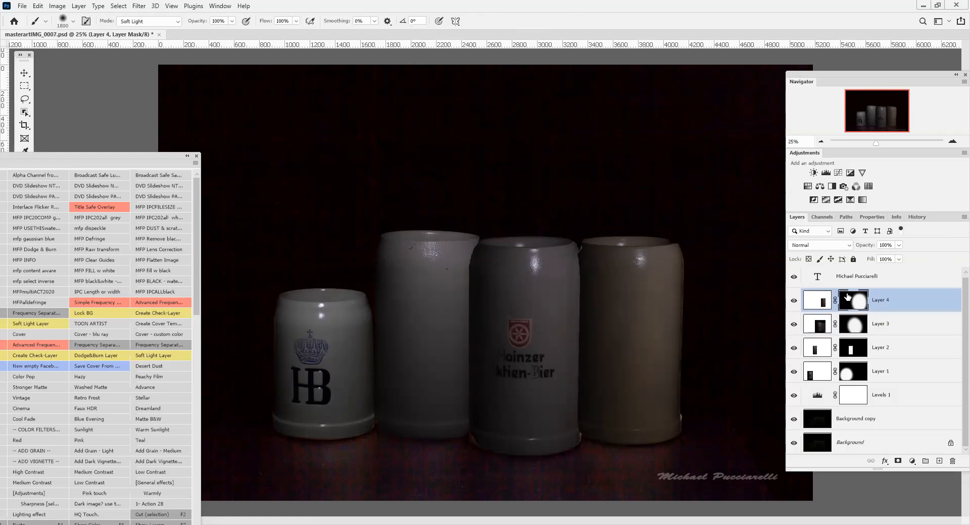
key("ctrl+t")
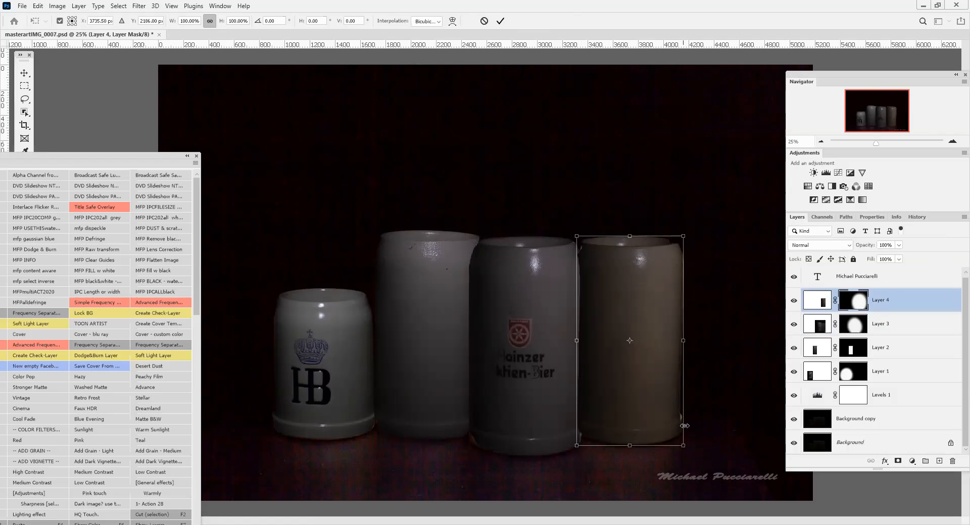
left_click_drag(682, 340, 685, 340)
left_click(500, 21)
key("b")
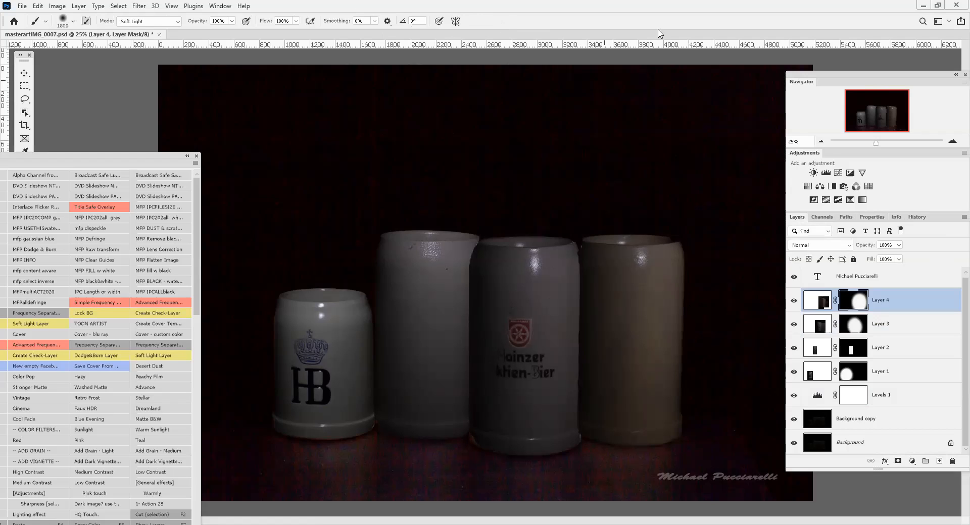
Step: Lasso the lit table area below the mugs on Background copy, copy it to a new layer and move it above the mugs
left_click(817, 418)
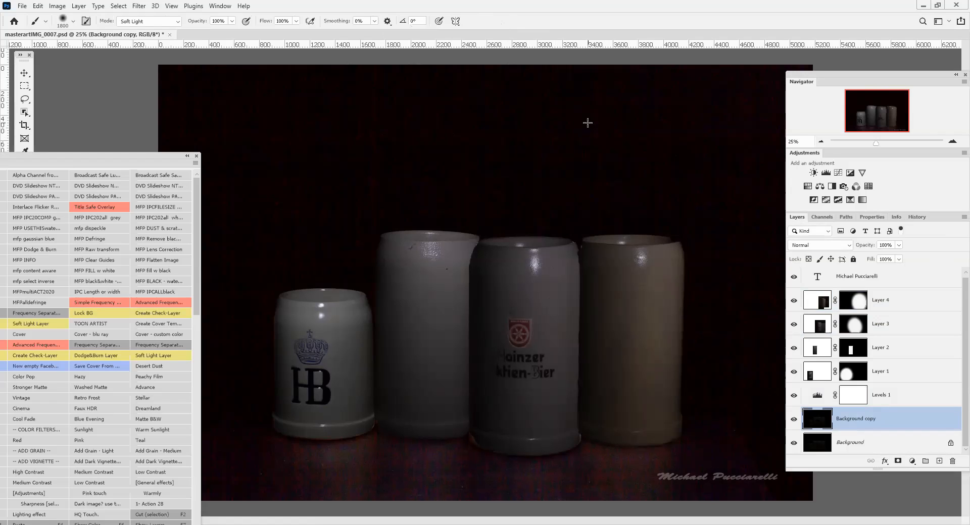
left_click(23, 100)
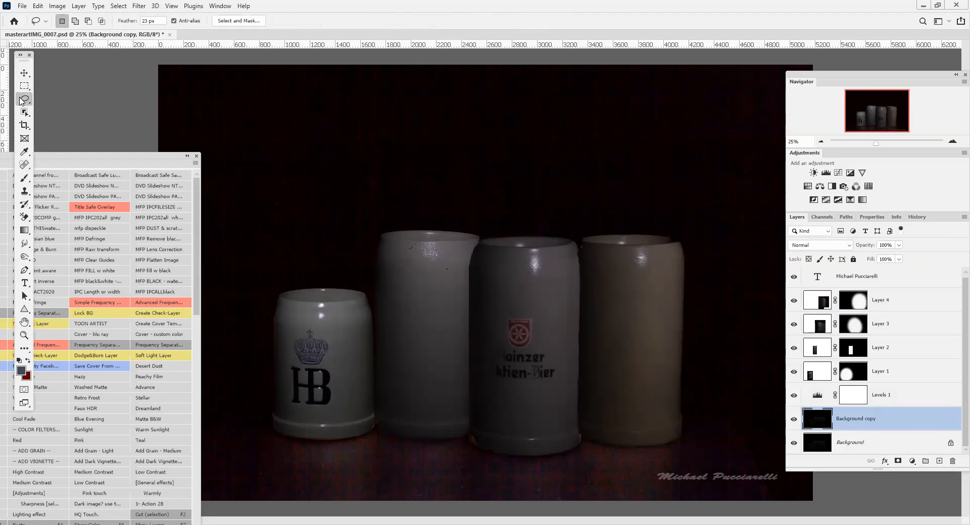
mouse_move(455, 465)
left_mouse_down()
mouse_move(351, 458)
mouse_move(357, 477)
mouse_move(427, 497)
mouse_move(641, 496)
mouse_move(577, 471)
mouse_move(445, 461)
left_mouse_up()
key("ctrl+j")
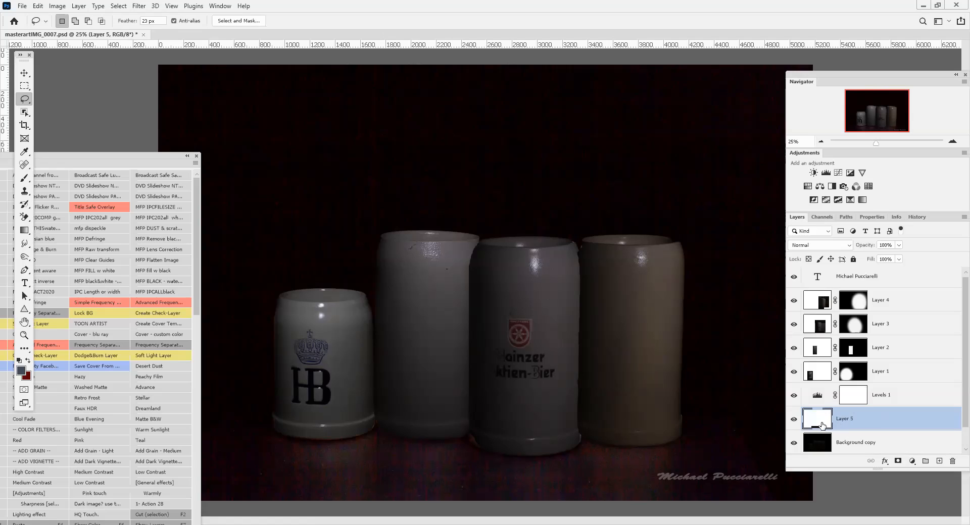
left_click(24, 73)
left_click_drag(391, 455, 347, 128)
left_click_drag(98, 164, 57, 154)
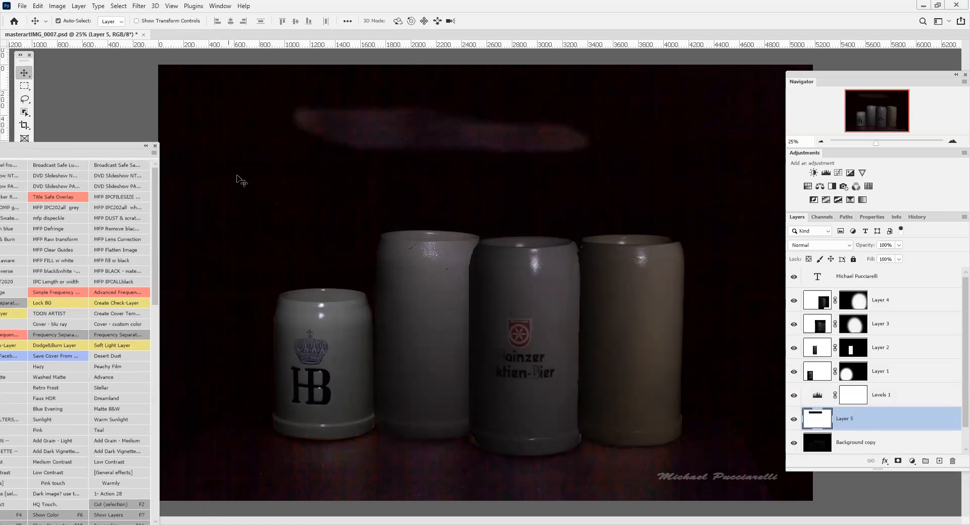
Step: Scale the copied light streak on Layer 5 to about 295% and set its blending mode to Screen
key("ctrl+t")
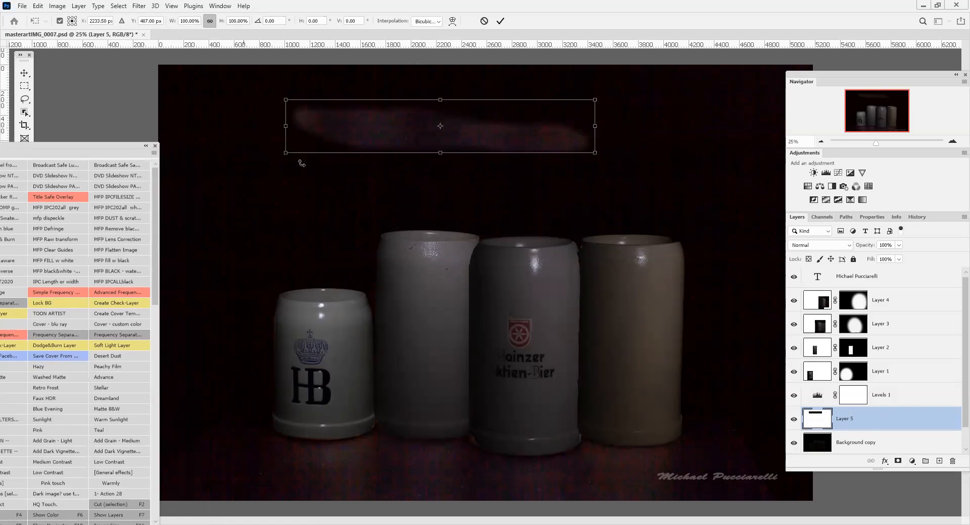
left_click_drag(596, 154, 706, 171)
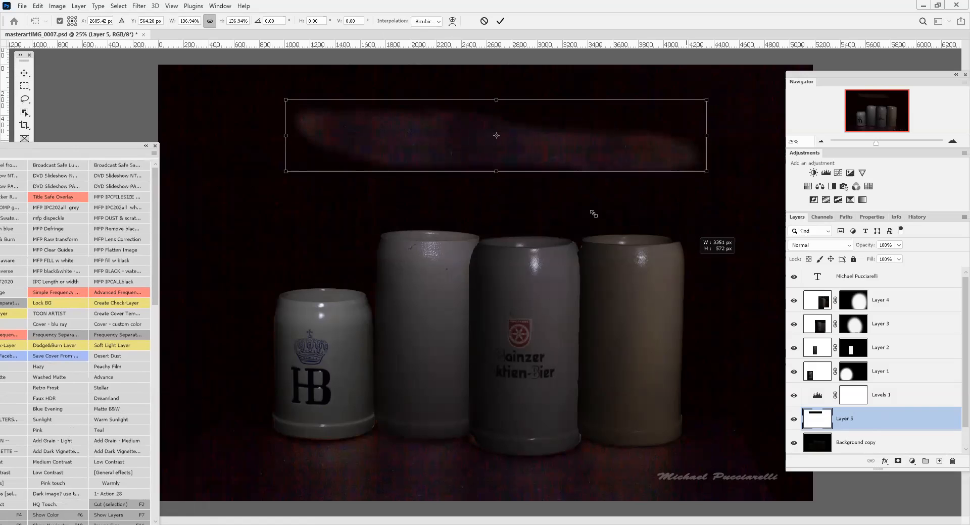
left_click_drag(495, 173, 455, 255)
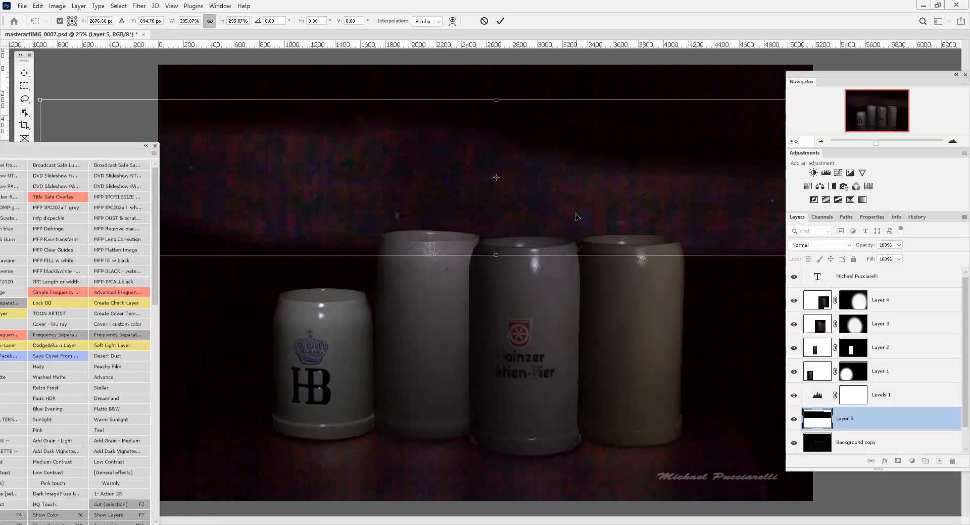
left_click(850, 248)
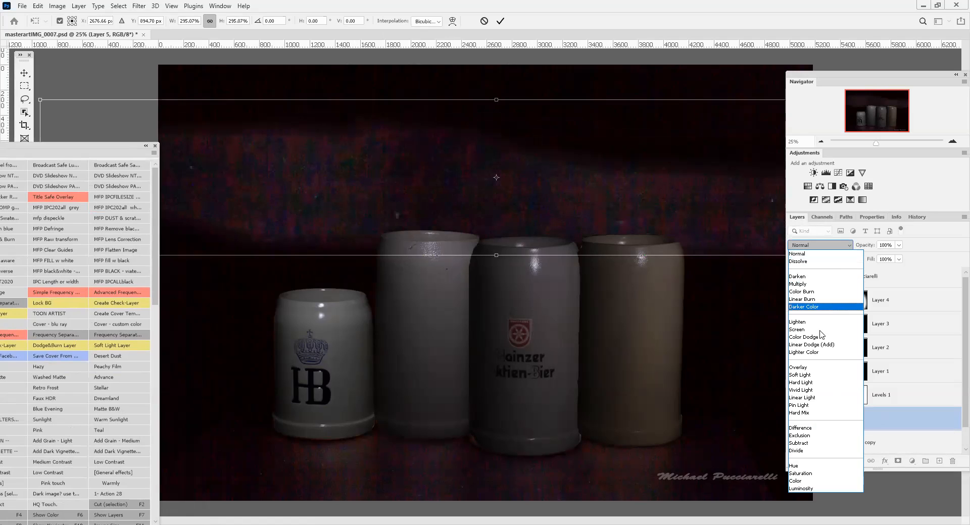
left_click(819, 329)
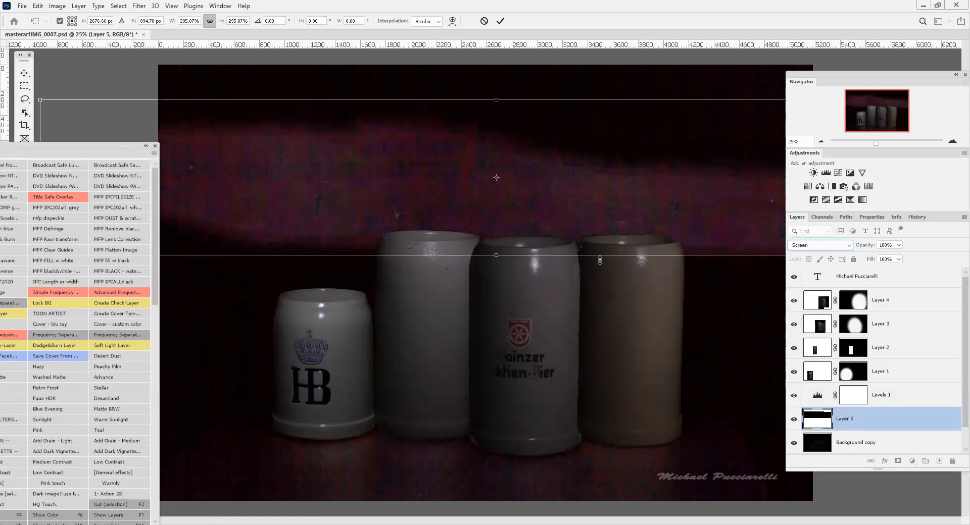
left_click(500, 21)
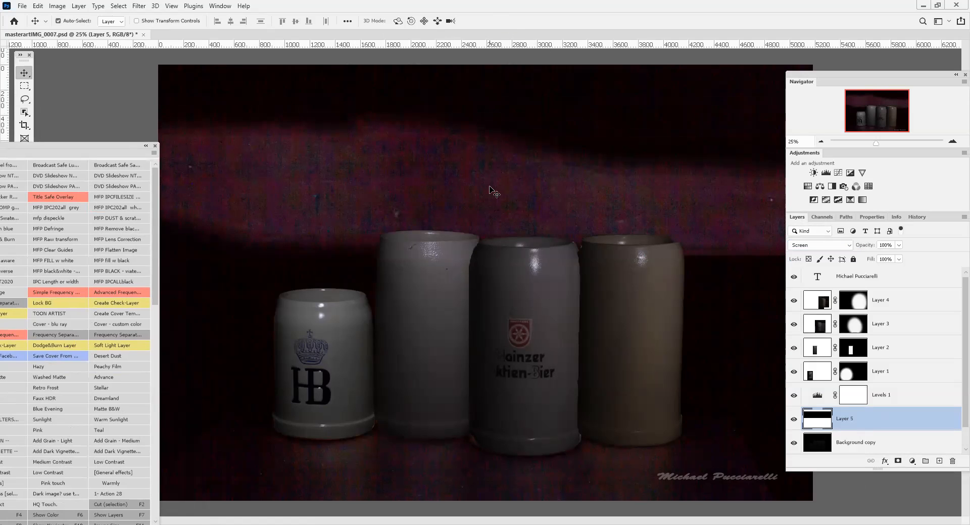
Step: Rotate Layer 5's streak about 32.8° into a diagonal beam from the image's upper left to lower right, scaling it to about 97.9%
key("ctrl+t")
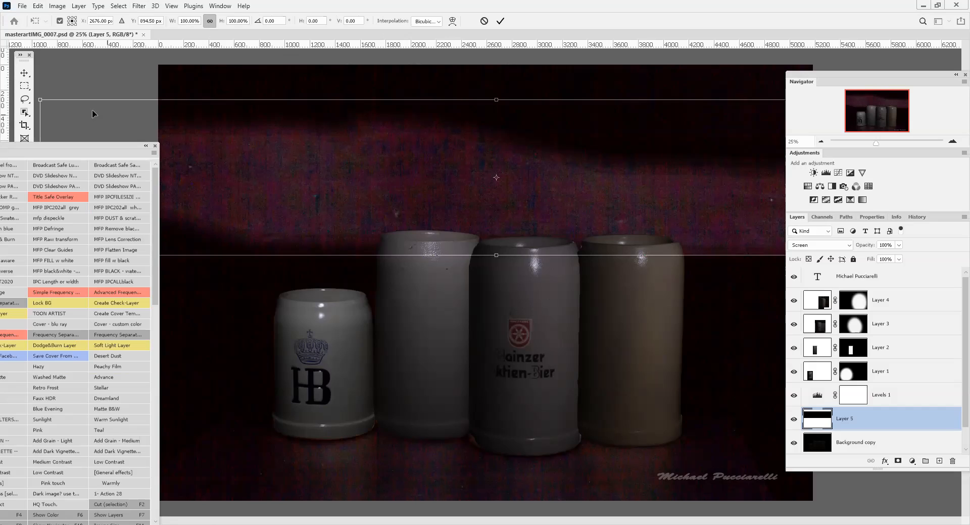
left_click_drag(49, 83, 53, 134)
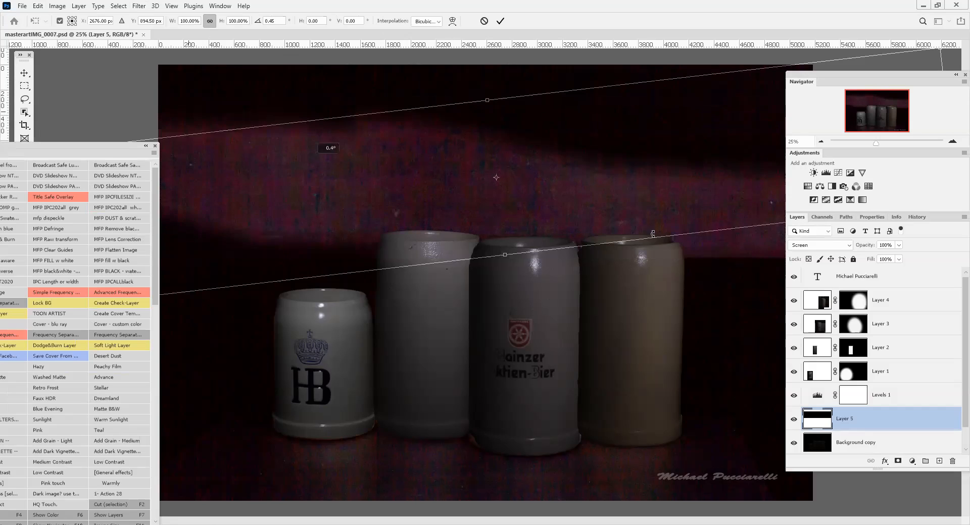
left_click(965, 74)
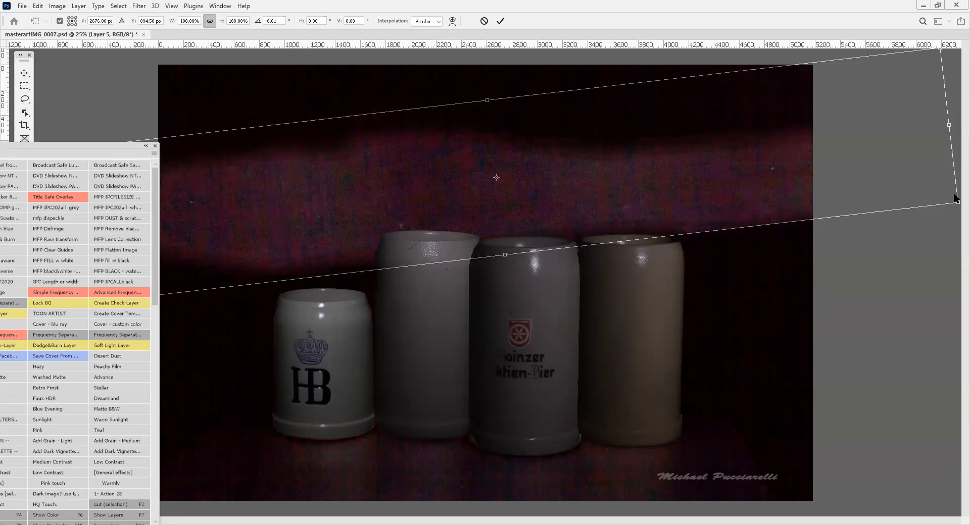
left_click_drag(954, 202, 819, 493)
left_click_drag(439, 175, 417, 197)
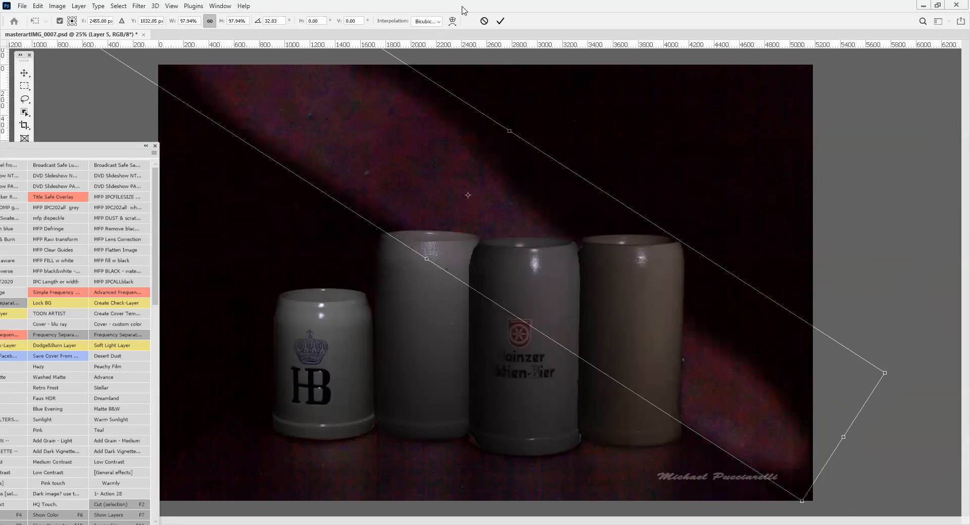
left_click(500, 21)
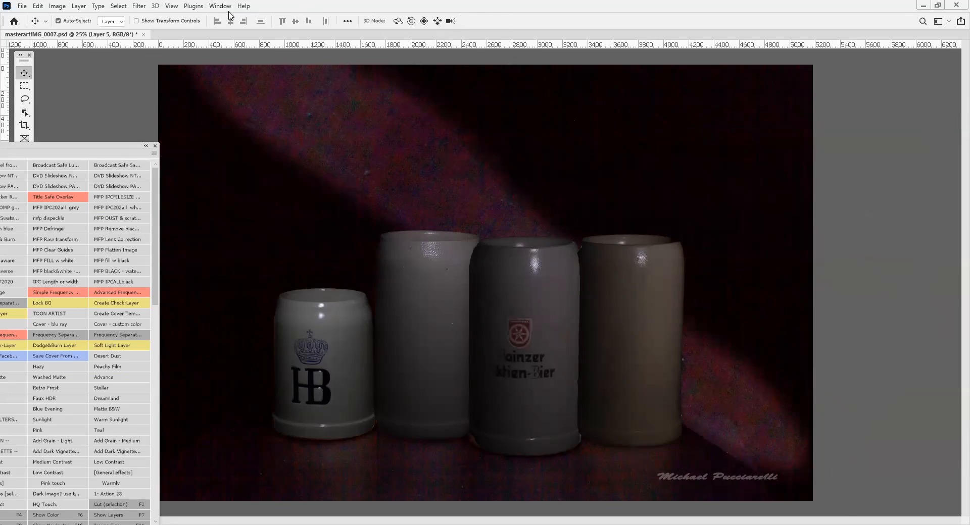
Step: Reopen the layer list and try Layer 5 beneath Background copy, then return it directly above Background copy
left_click(220, 6)
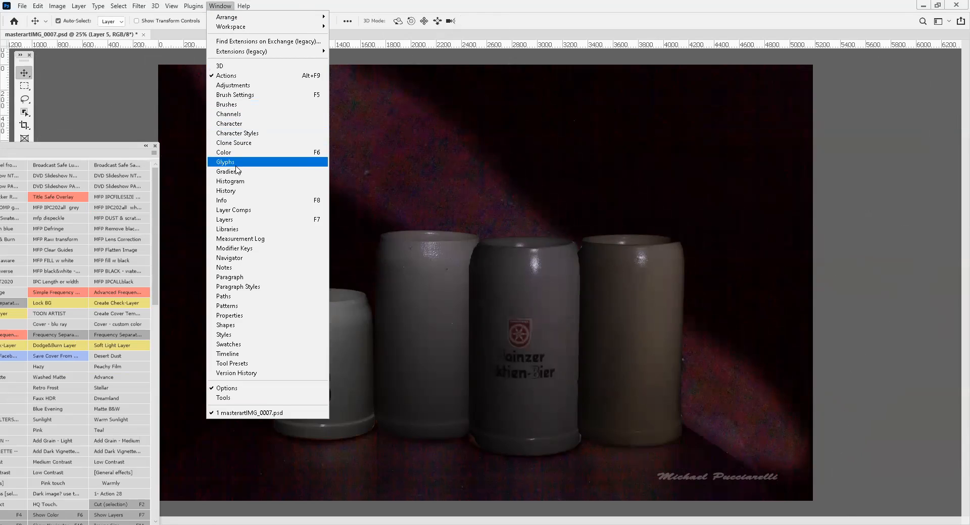
left_click(239, 223)
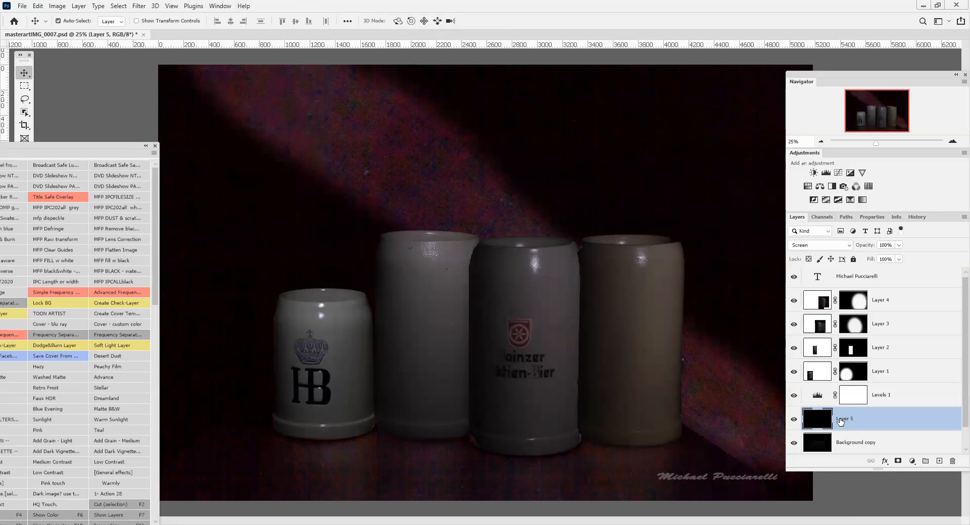
scroll(889, 357, "down", 1)
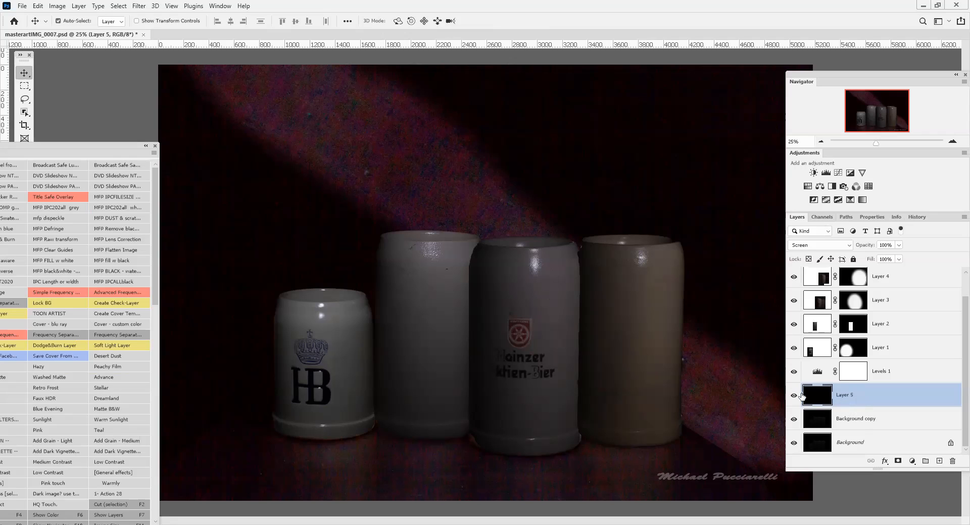
mouse_move(864, 399)
left_mouse_down()
mouse_move(866, 354)
mouse_move(875, 389)
mouse_move(865, 402)
left_mouse_up()
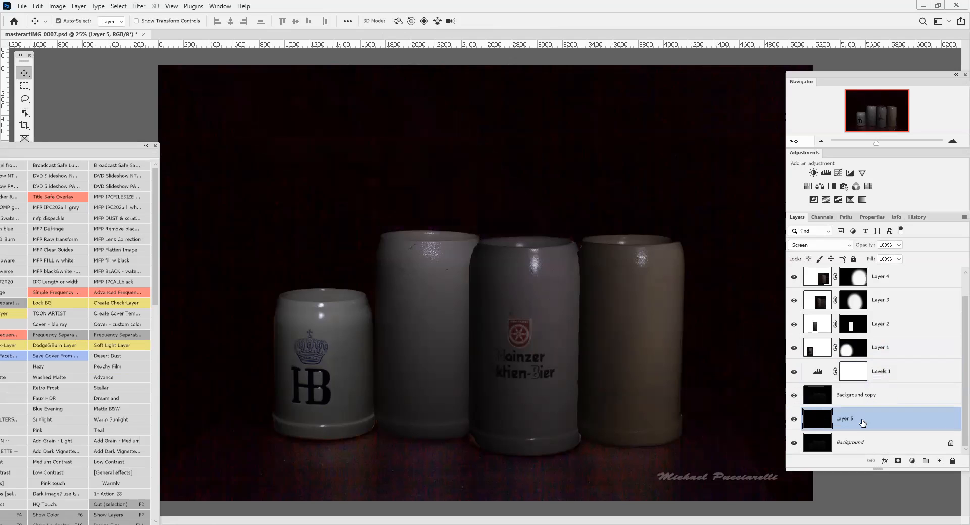
left_click_drag(861, 419, 859, 393)
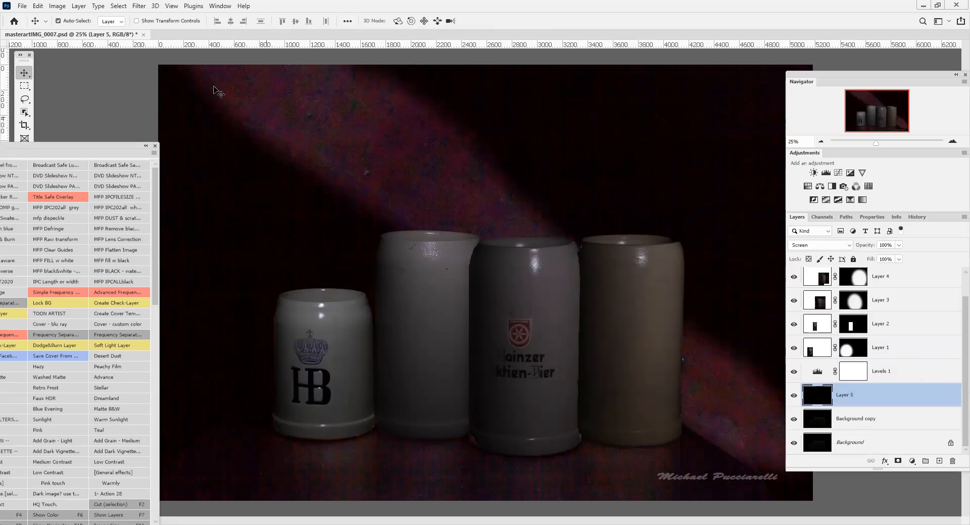
Step: Rotate Layer 5's streak back to horizontal and place it as a band behind the mugs' upper parts
left_click(25, 74)
left_click_drag(303, 135, 315, 107)
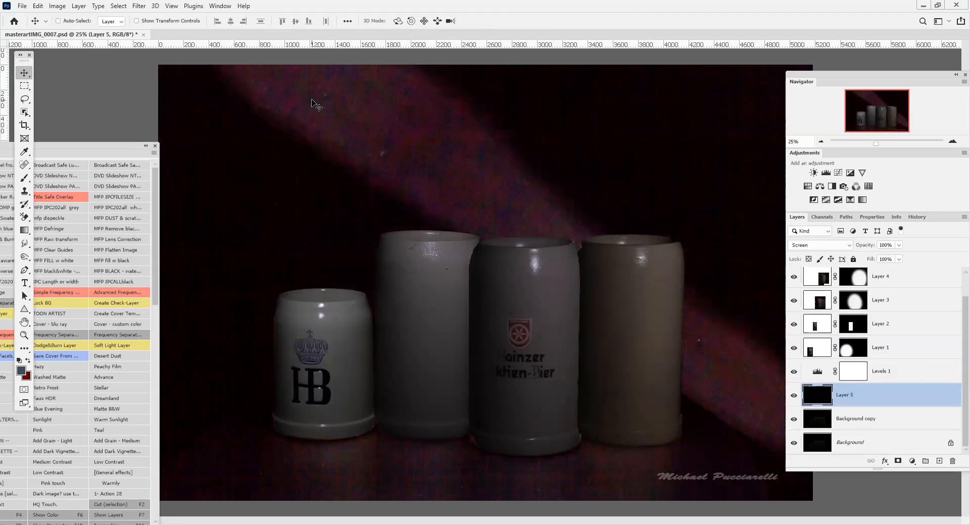
key("ctrl+t")
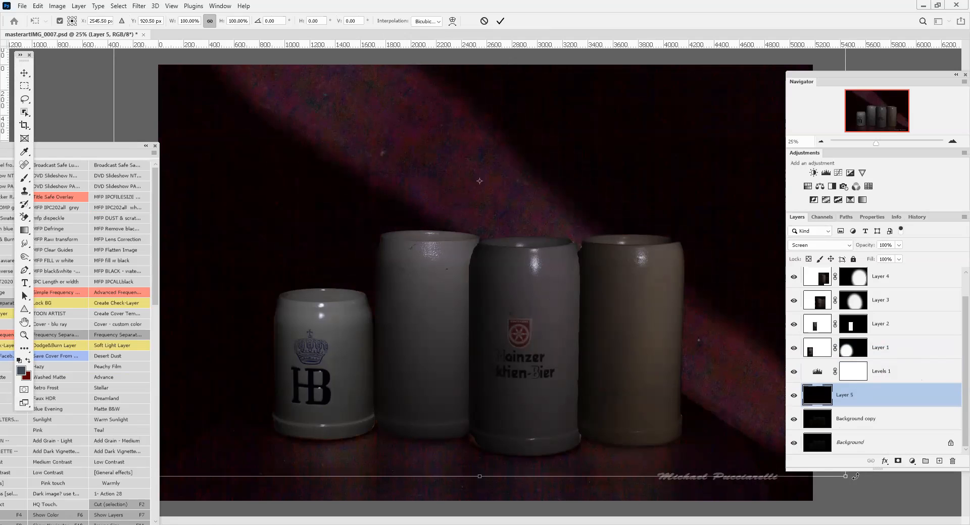
left_click_drag(853, 482, 899, 212)
left_click_drag(495, 212, 466, 228)
left_click(501, 21)
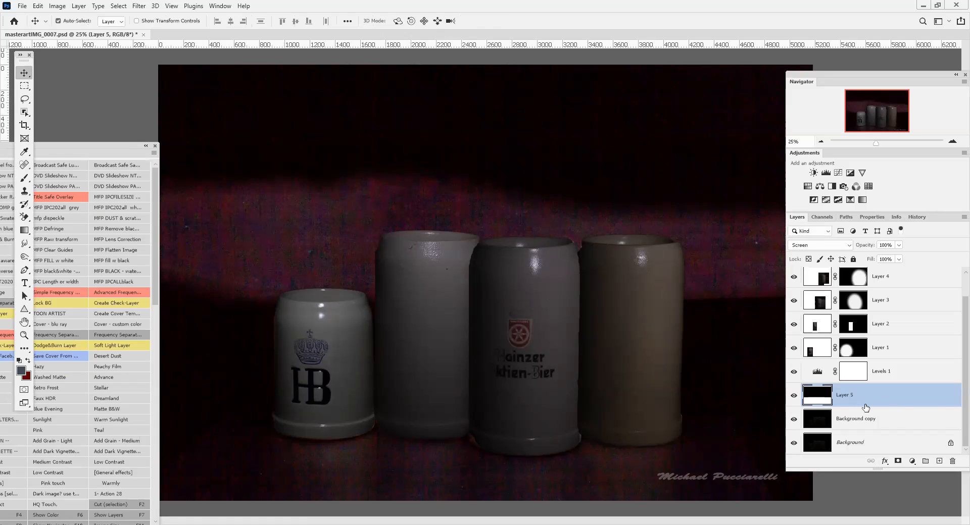
Step: Save the composite, then shift the signature text layer leftward along the image's lower edge
left_click(831, 443)
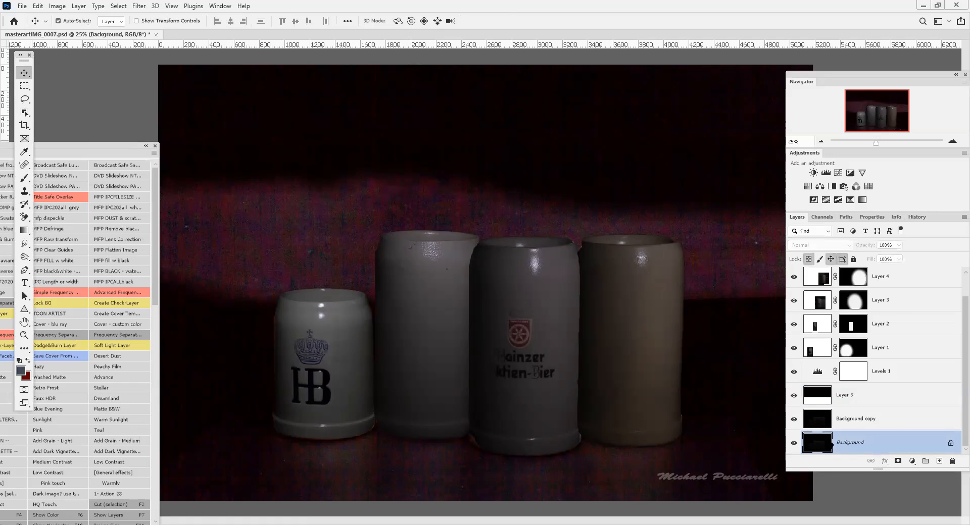
key("ctrl+s")
left_click_drag(874, 147, 871, 148)
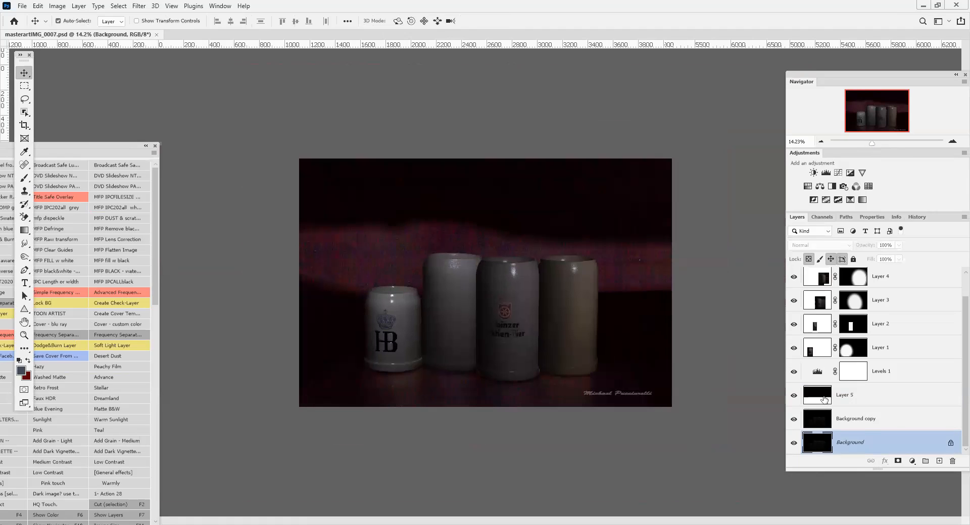
scroll(838, 313, "up", 1)
left_click(819, 282)
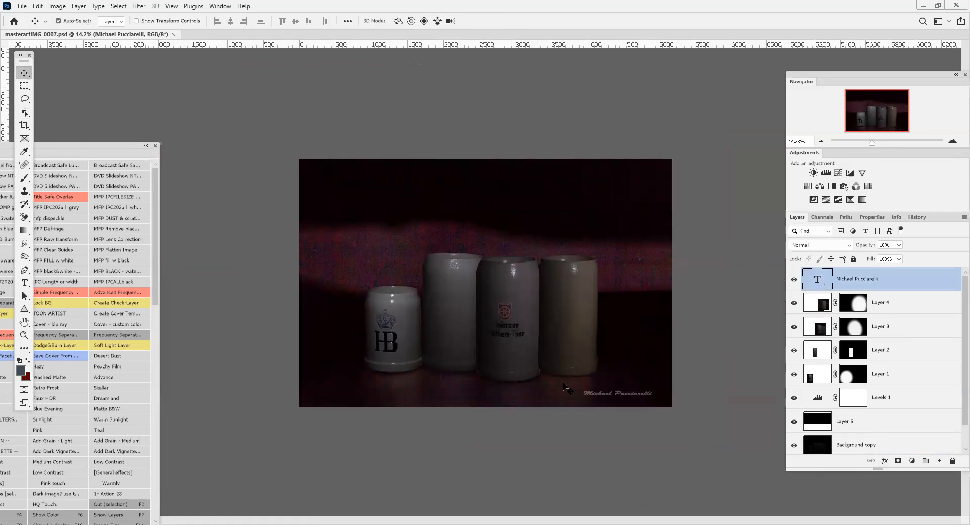
left_click_drag(586, 398, 541, 398)
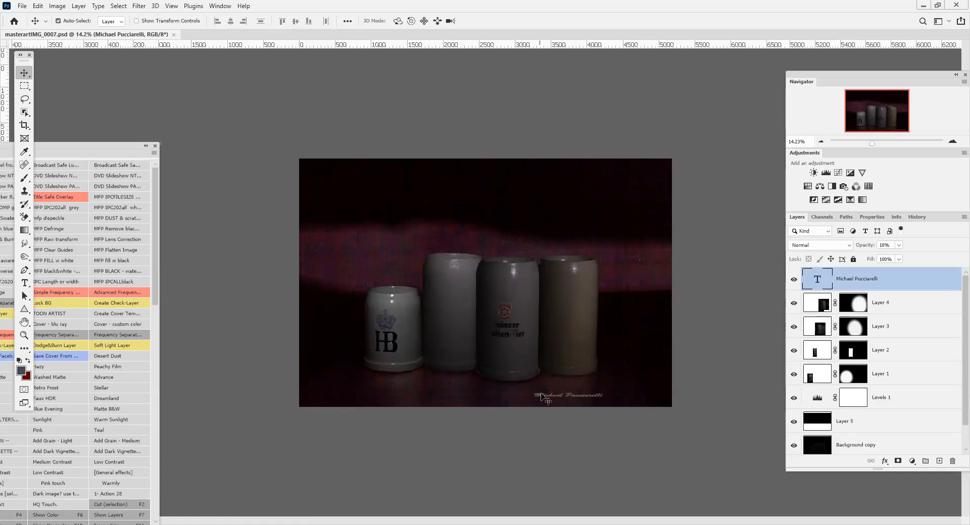
Step: Crop the composite's left and right sides to a nearly square frame around the four mugs, keeping the full height
left_click(820, 446)
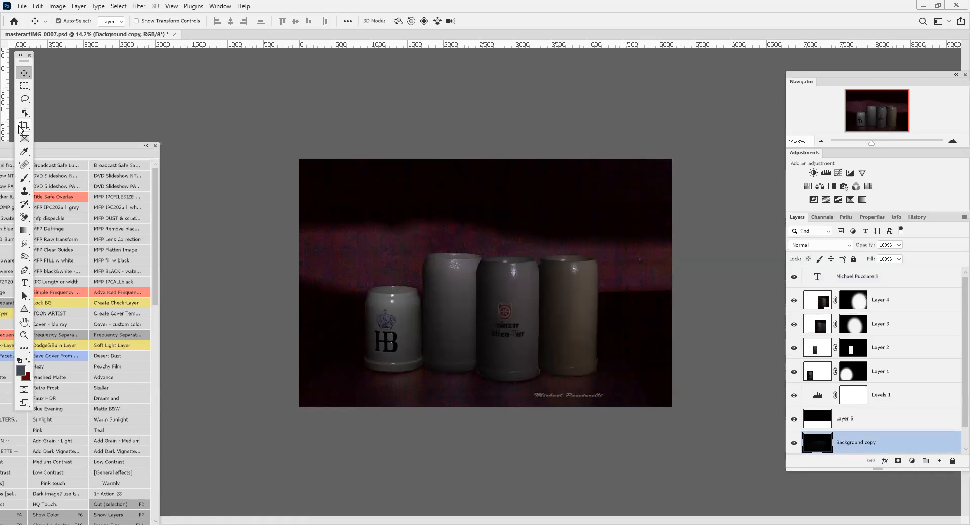
left_click(25, 125)
mouse_move(302, 286)
left_mouse_down()
mouse_move(326, 291)
mouse_move(318, 295)
left_mouse_up()
left_click_drag(653, 281, 632, 282)
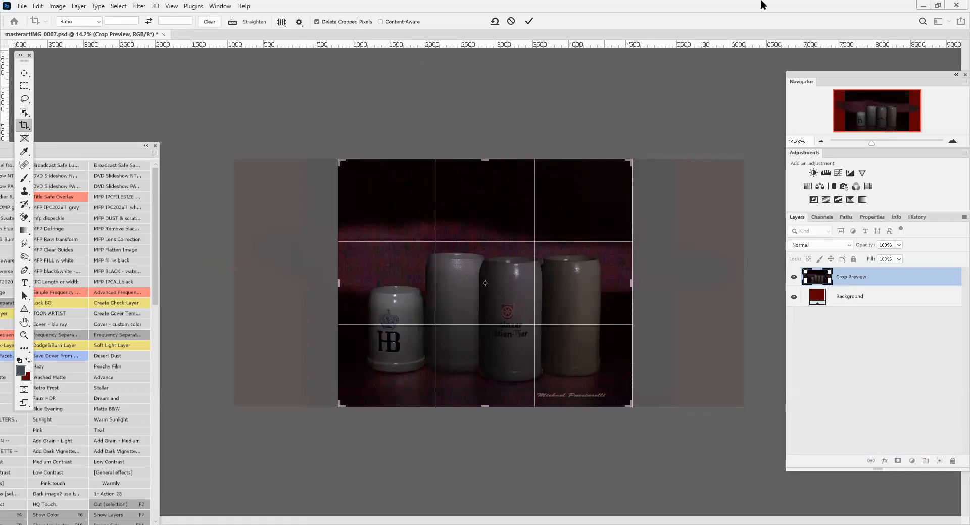
left_click(529, 21)
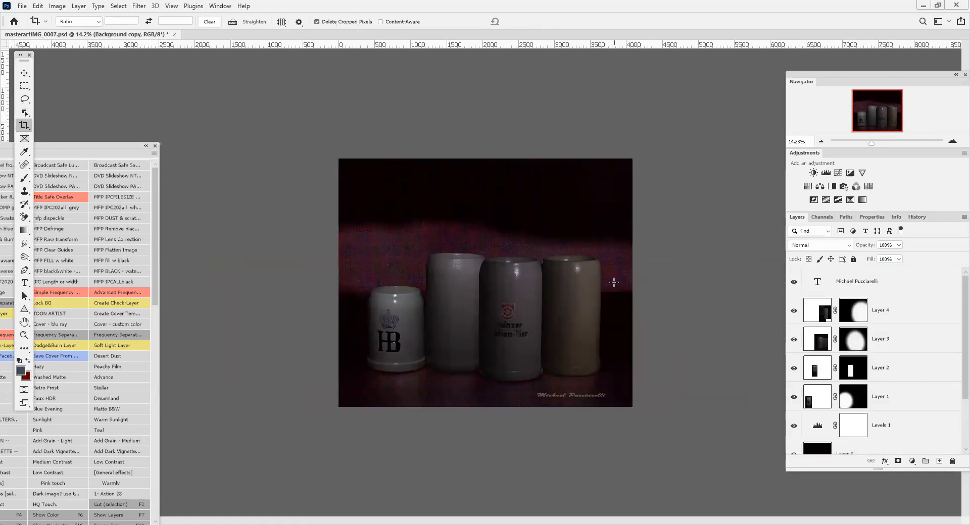
Step: Run the IPCALLblack action on the Background layer to add a black border with thin frame lines, and save the file
scroll(809, 425, "down", 3)
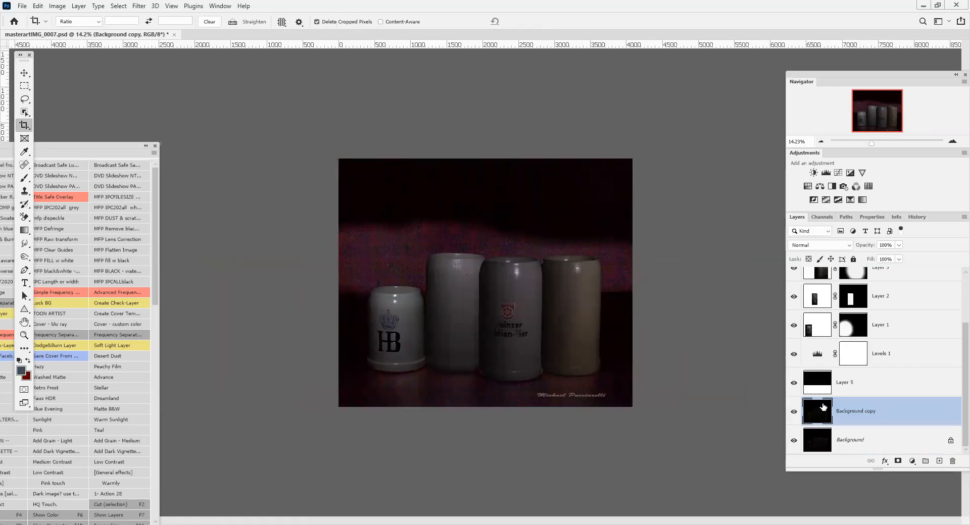
left_click(794, 382)
left_click(793, 383)
left_click(818, 438)
left_click_drag(72, 145, 228, 136)
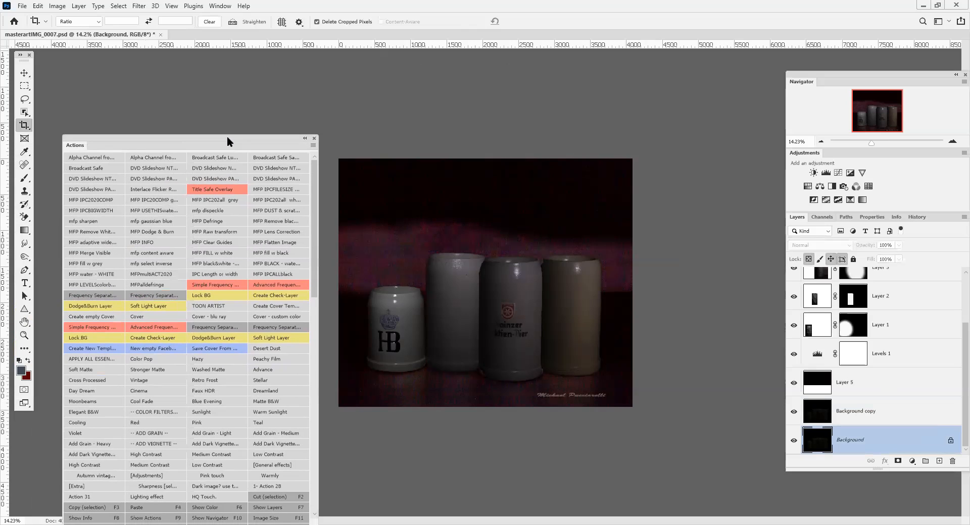
left_click(274, 276)
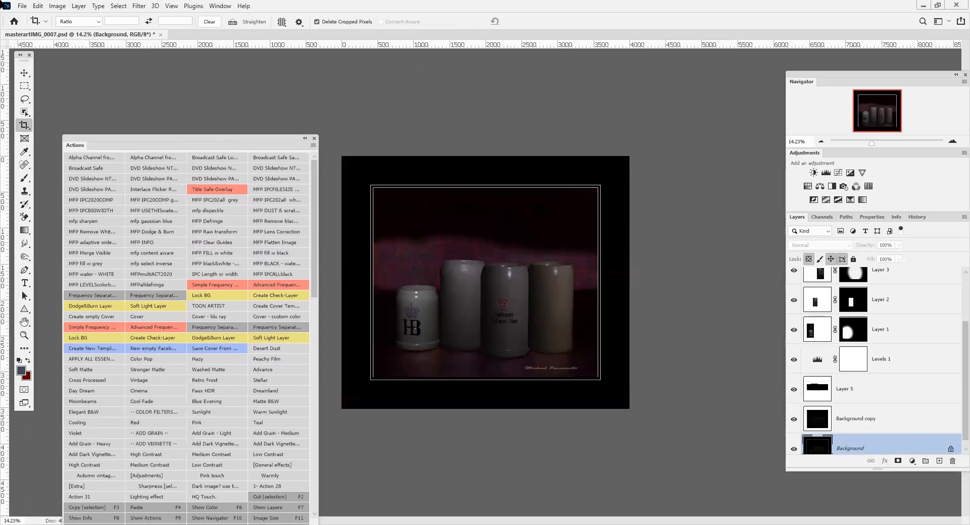
left_click(23, 6)
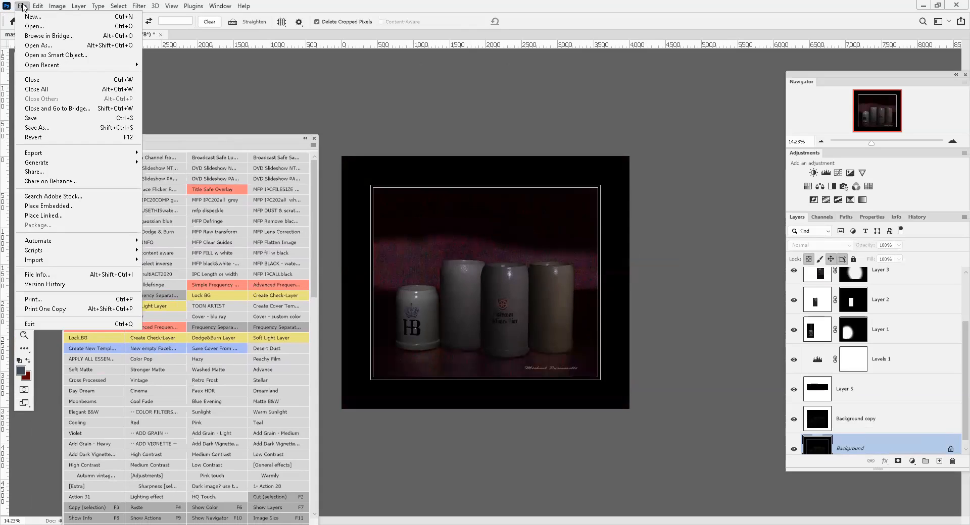
left_click(53, 121)
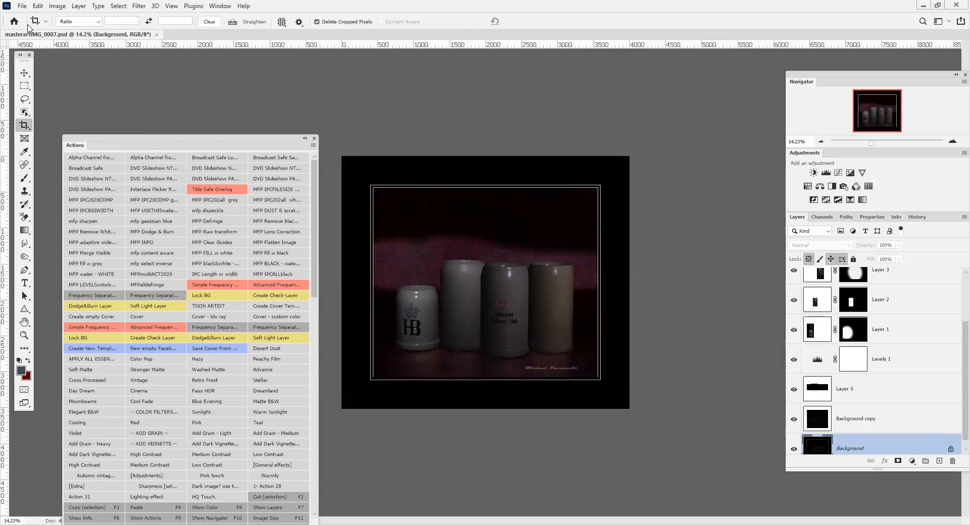
Step: Check the Quick Export preferences for format, quality, location, metadata and color space, and accept them
left_click(23, 7)
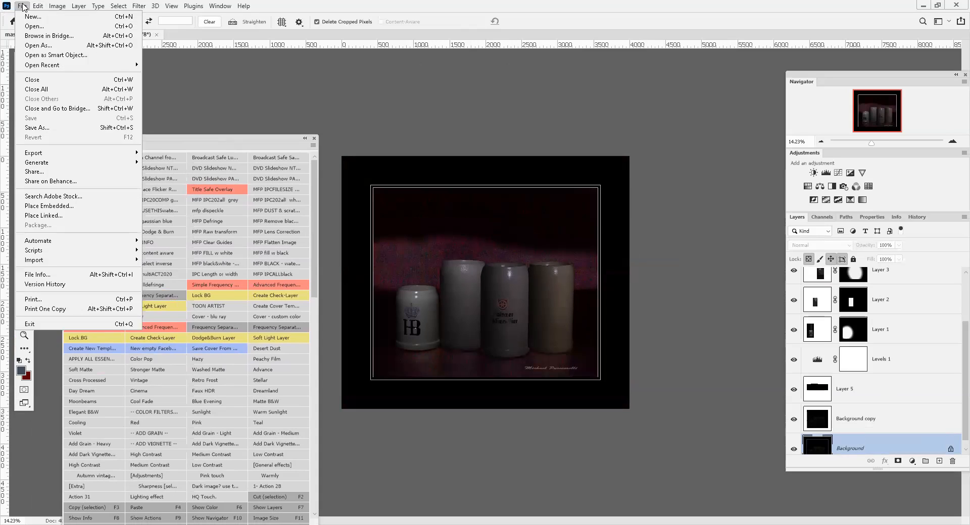
mouse_move(61, 156)
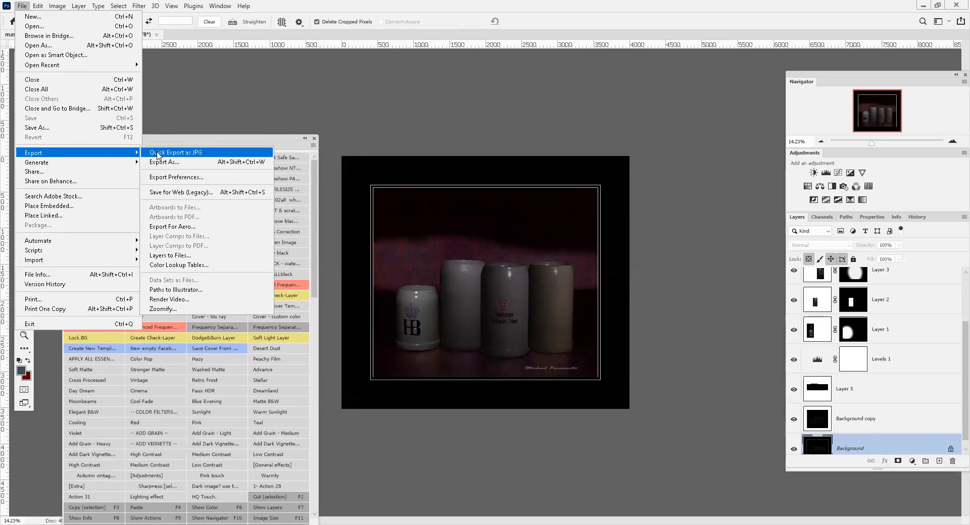
left_click(159, 177)
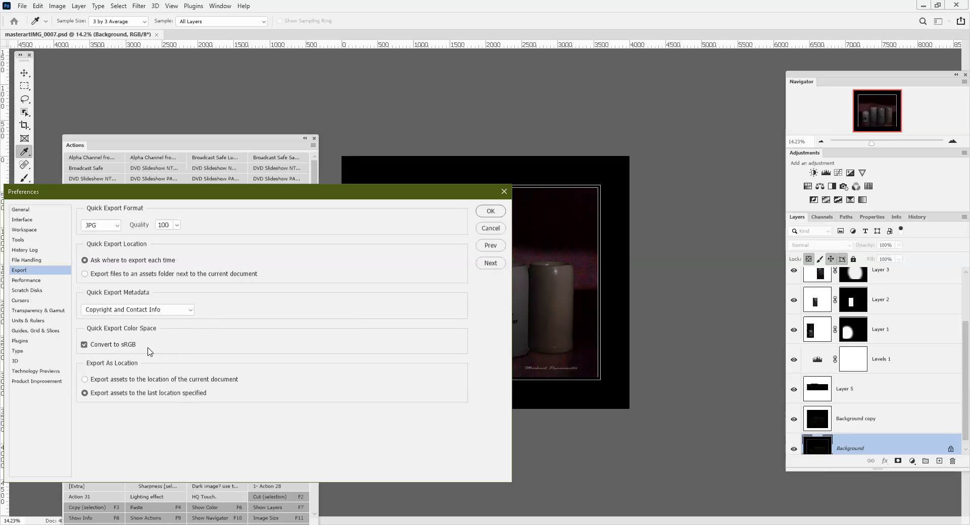
left_click(490, 210)
key("c")
Step: Quick-export the framed composite as masterartIMG_0007.jpg into the masterartfile folder, and hide the actions list for a closer view of the image
left_click(22, 5)
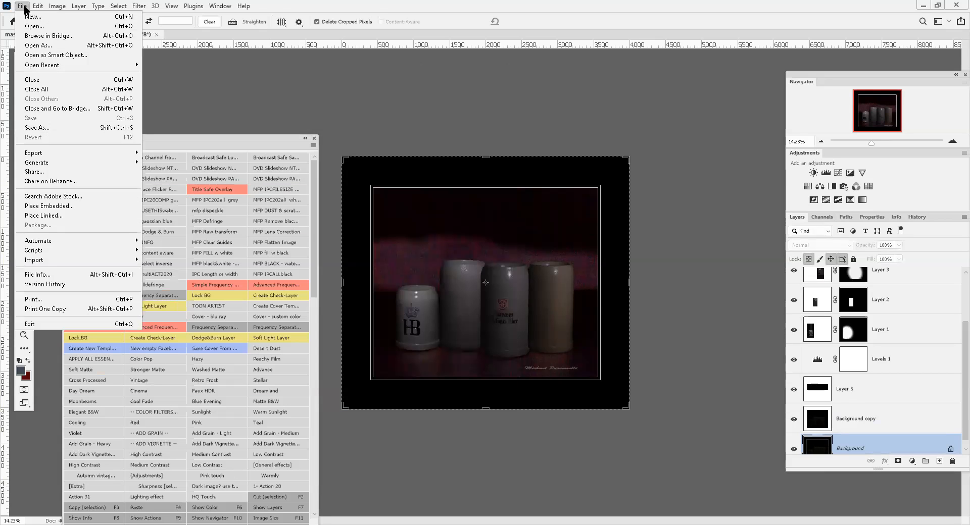
mouse_move(52, 153)
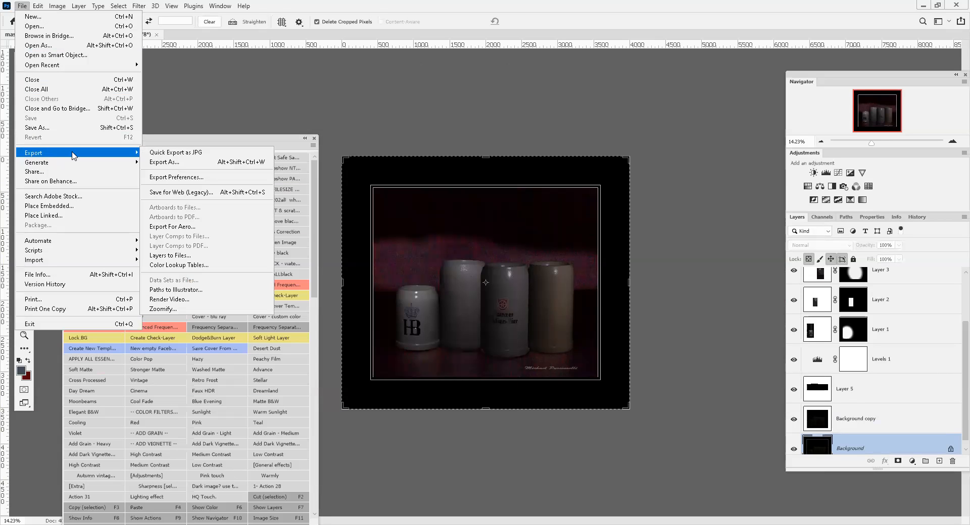
left_click(159, 154)
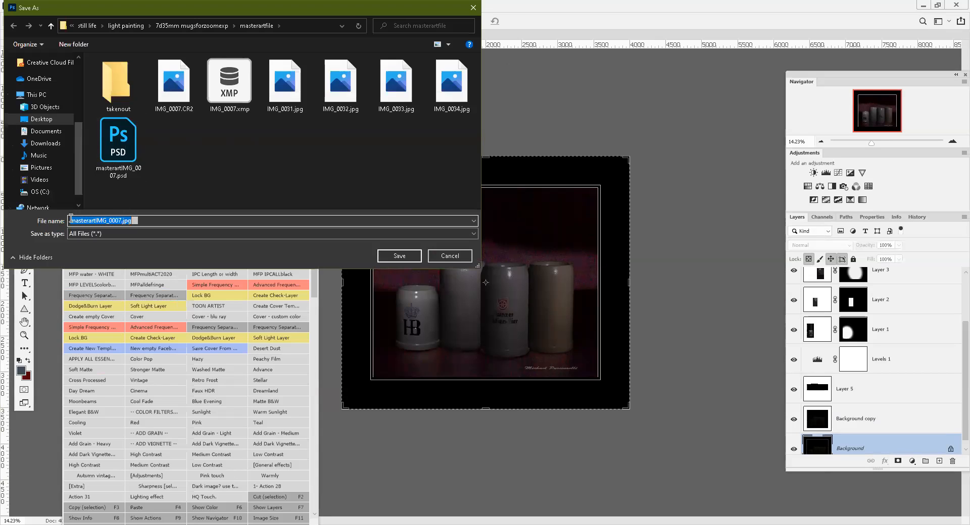
left_click(399, 256)
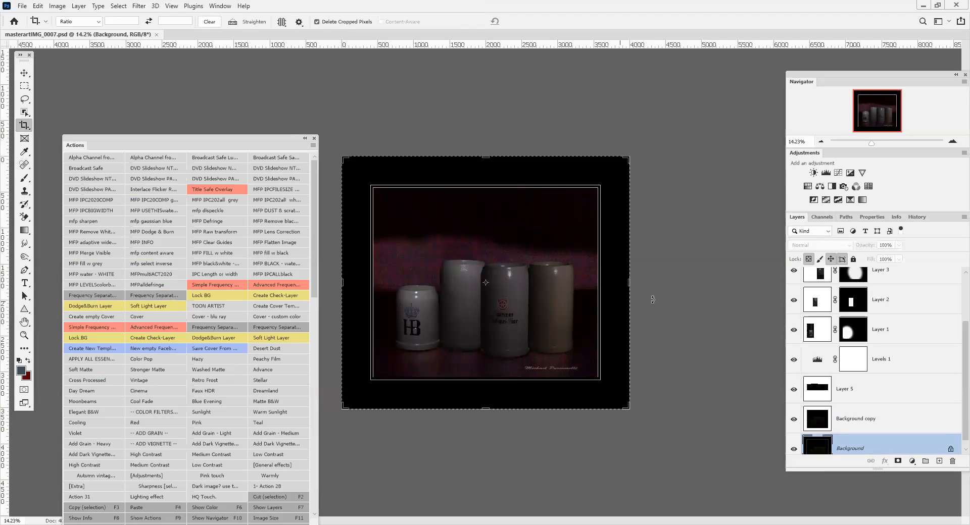
left_click(314, 139)
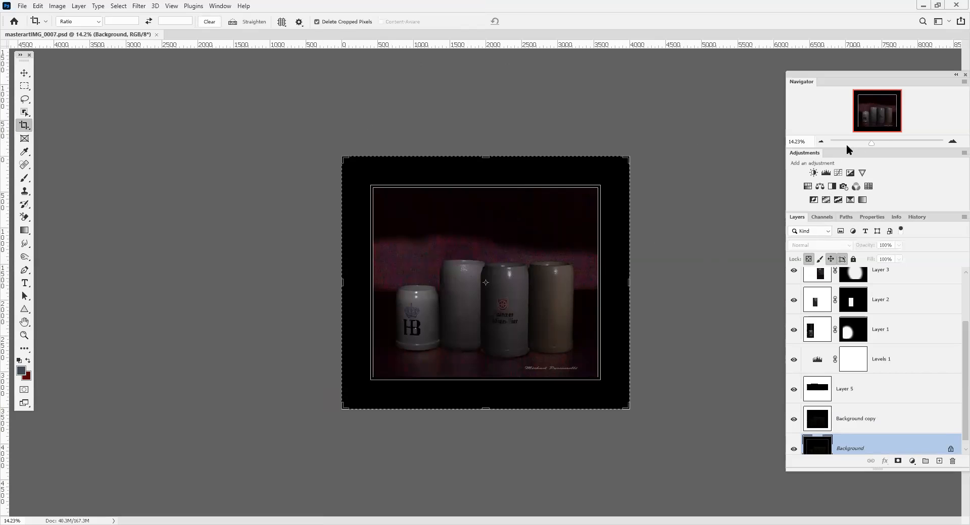
left_click_drag(873, 147, 877, 144)
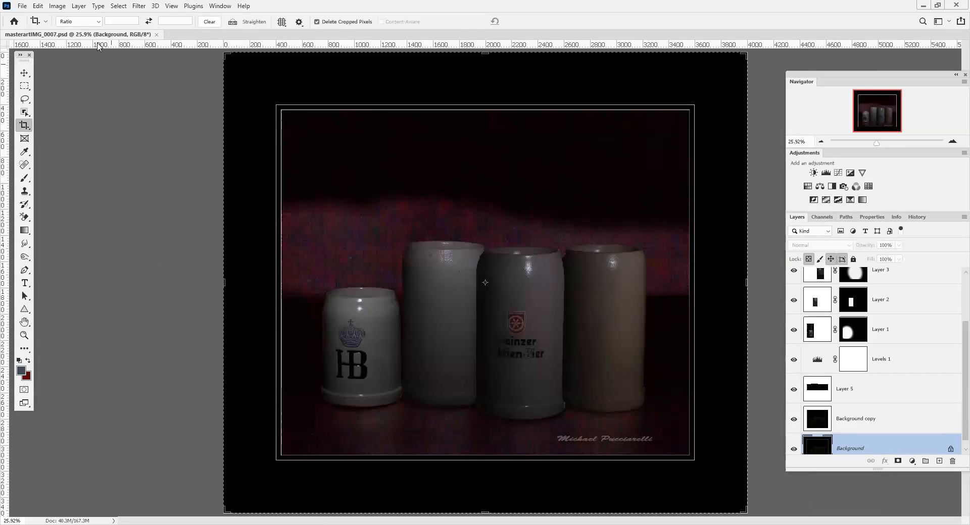